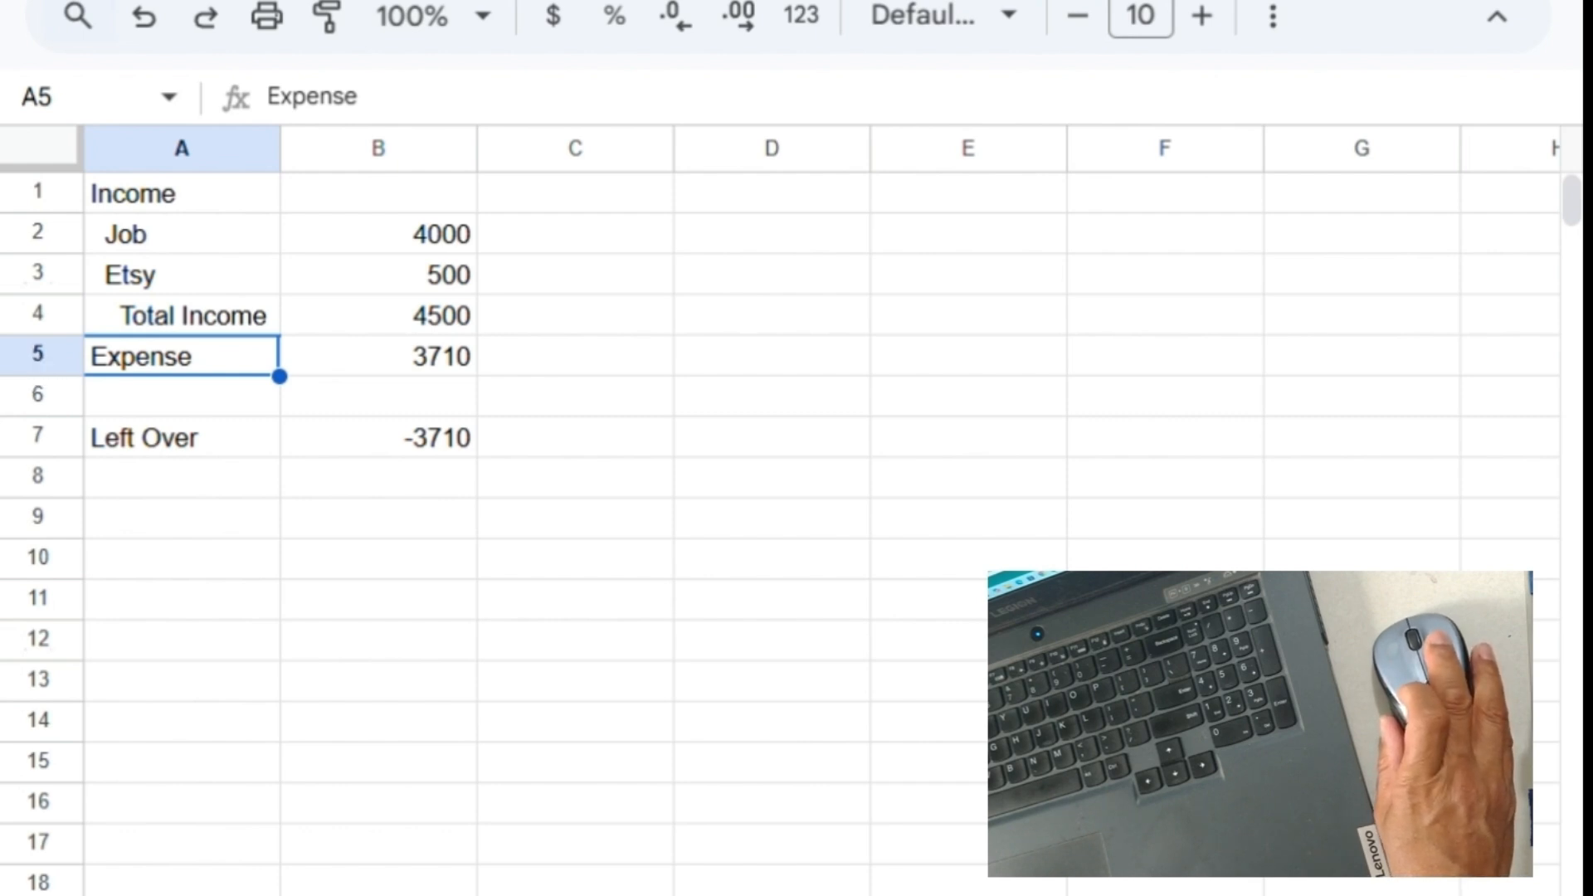
# - Insert one blank row above the Expense row to separate it from Total Income
pyautogui.rightClick(35, 350)
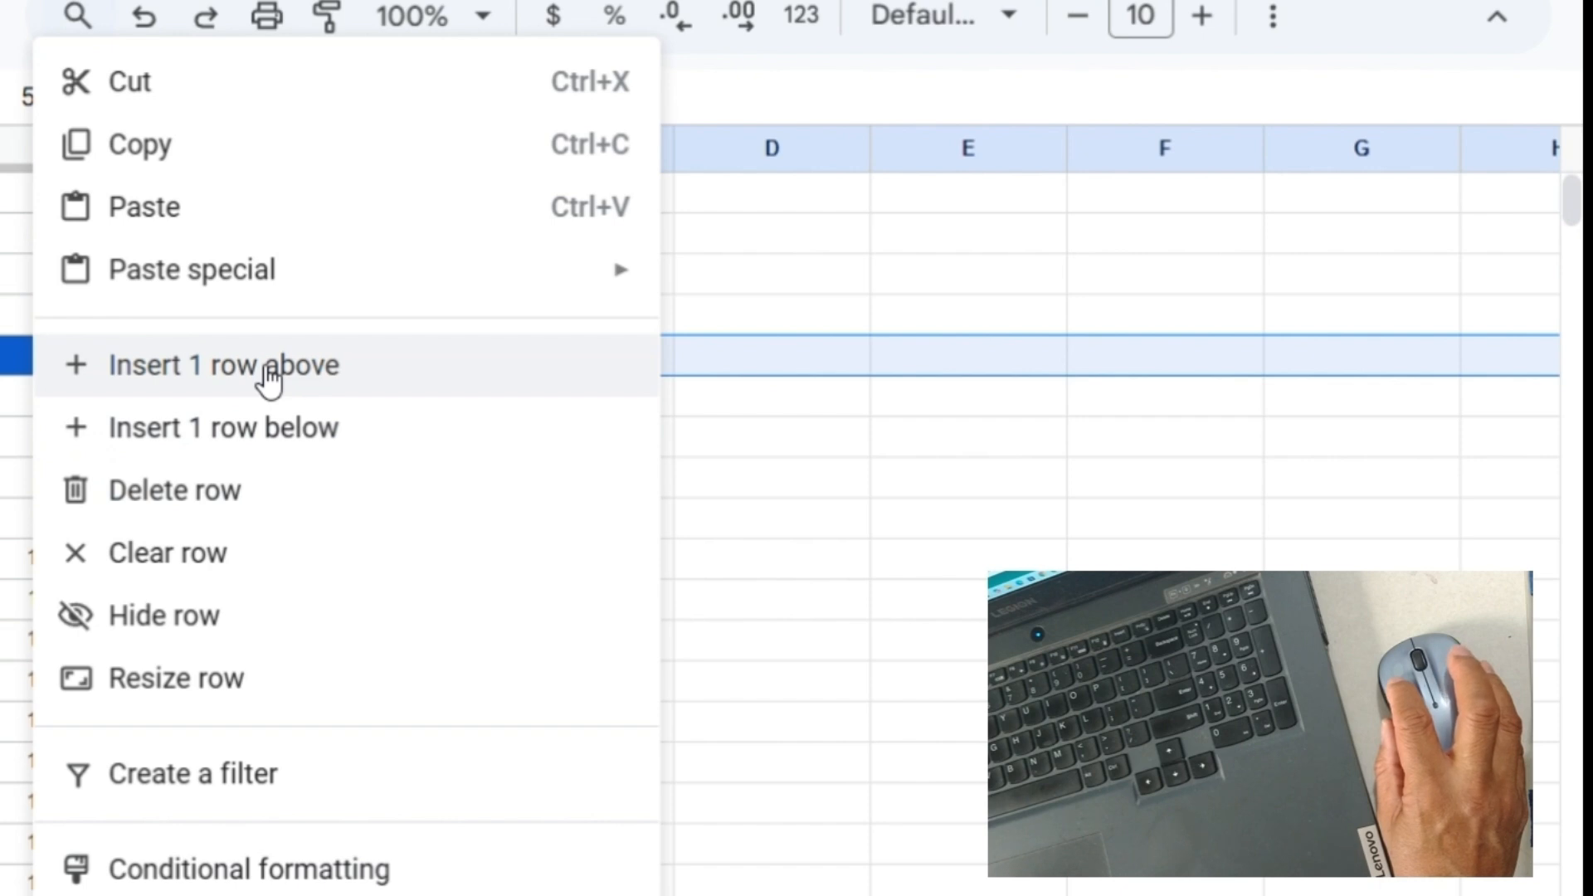
pyautogui.click(269, 375)
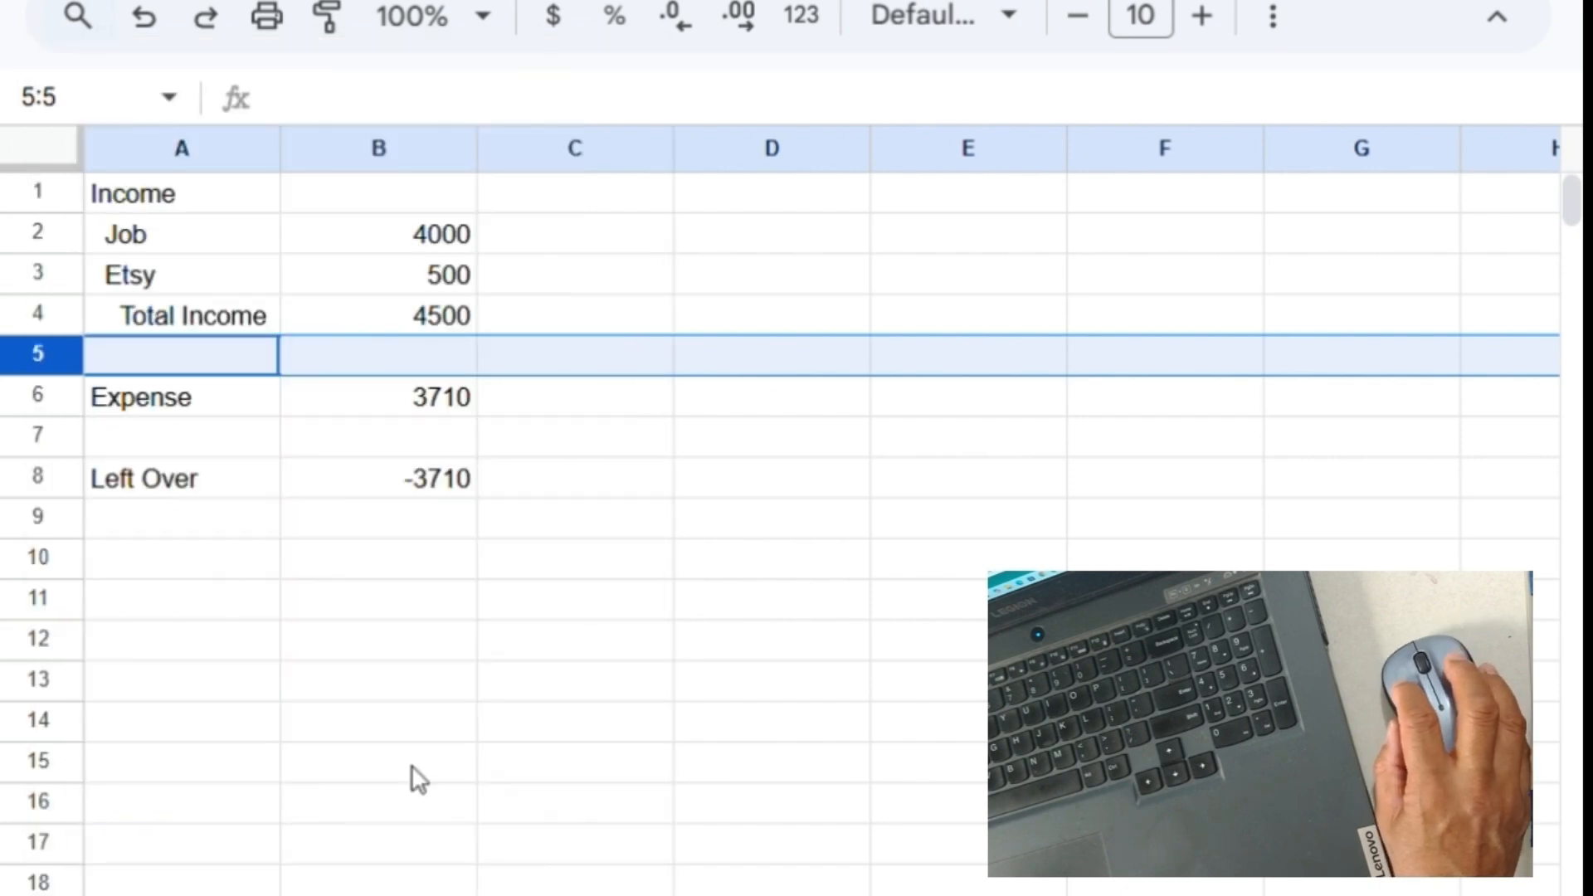
pyautogui.click(419, 558)
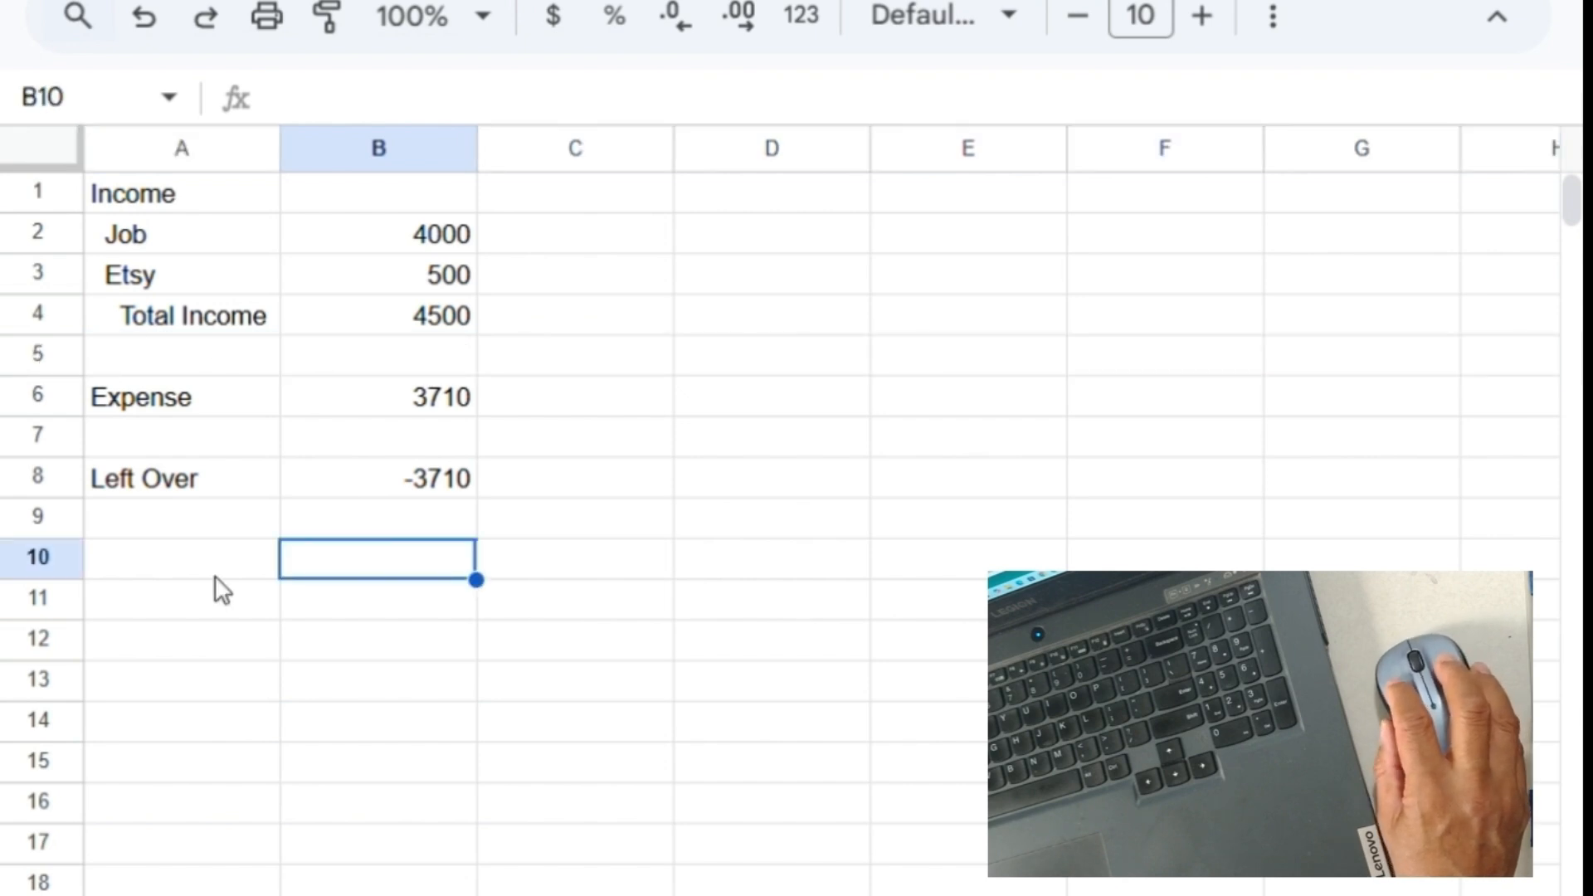
# - Enter the label "Rent" in cell A7 under Expense, indented with leading spaces
pyautogui.click(220, 439)
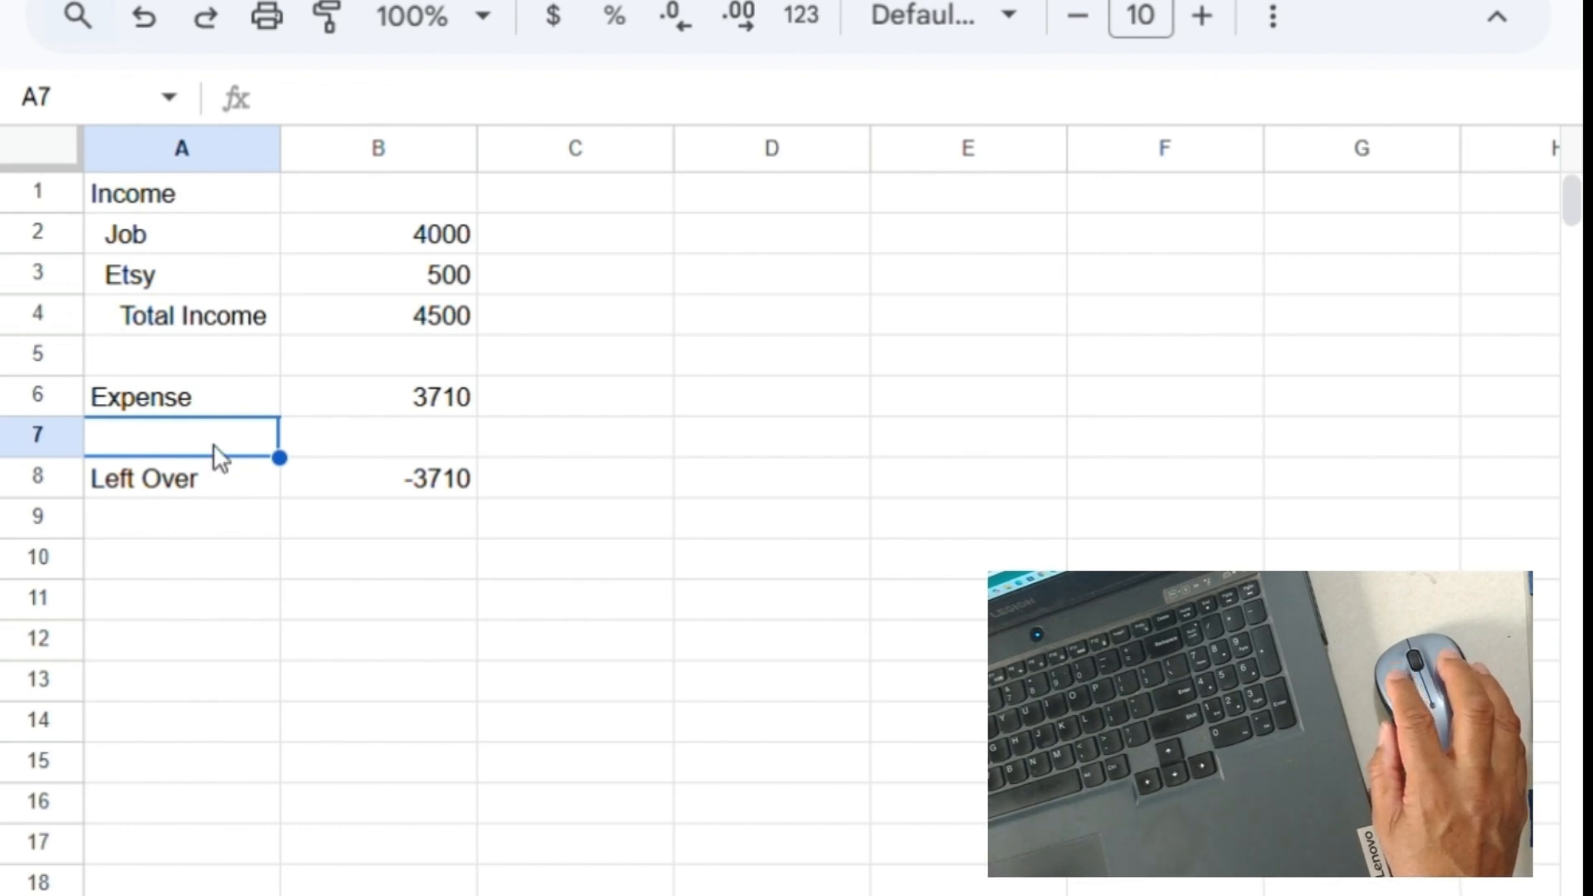
pyautogui.write('REnt')
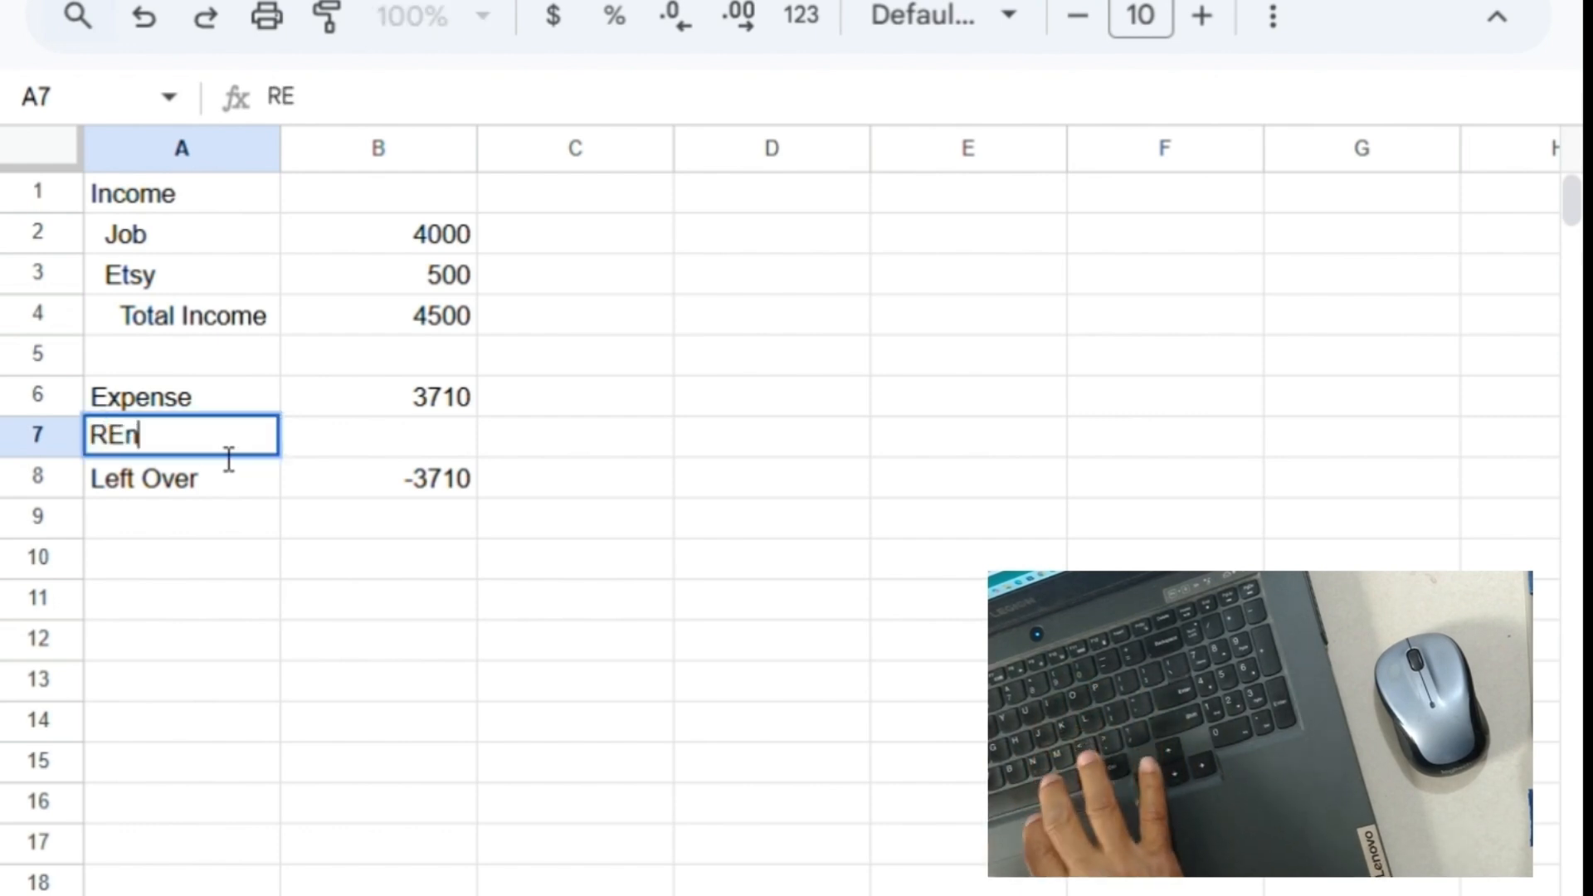
pyautogui.press('BackSpace')
pyautogui.press('BackSpace')
pyautogui.press('BackSpace')
pyautogui.press('BackSpace')
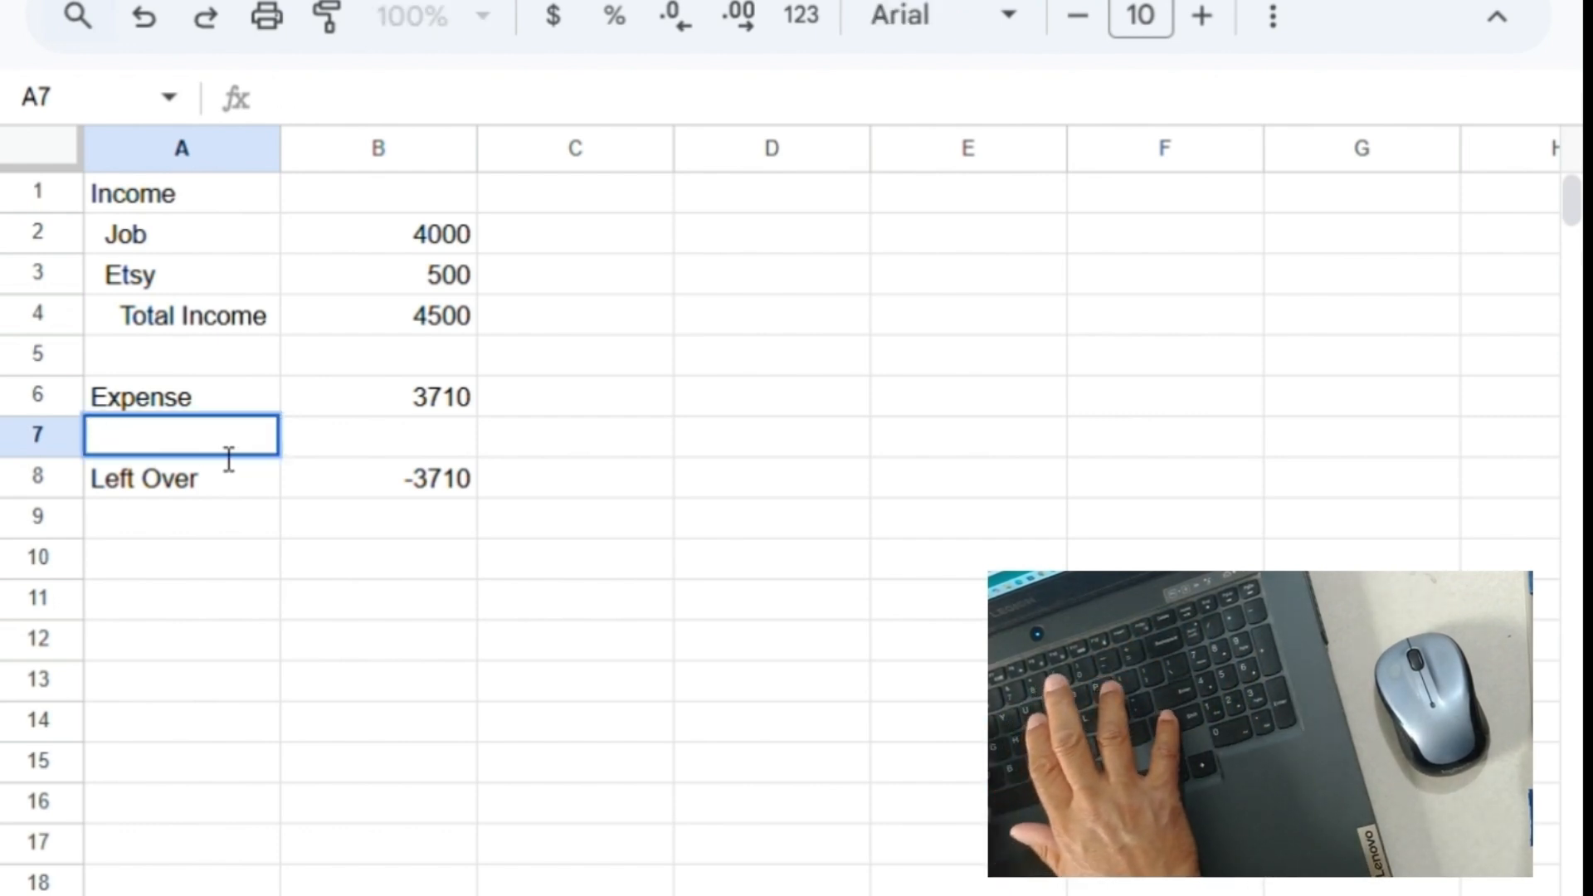
pyautogui.write('Rent')
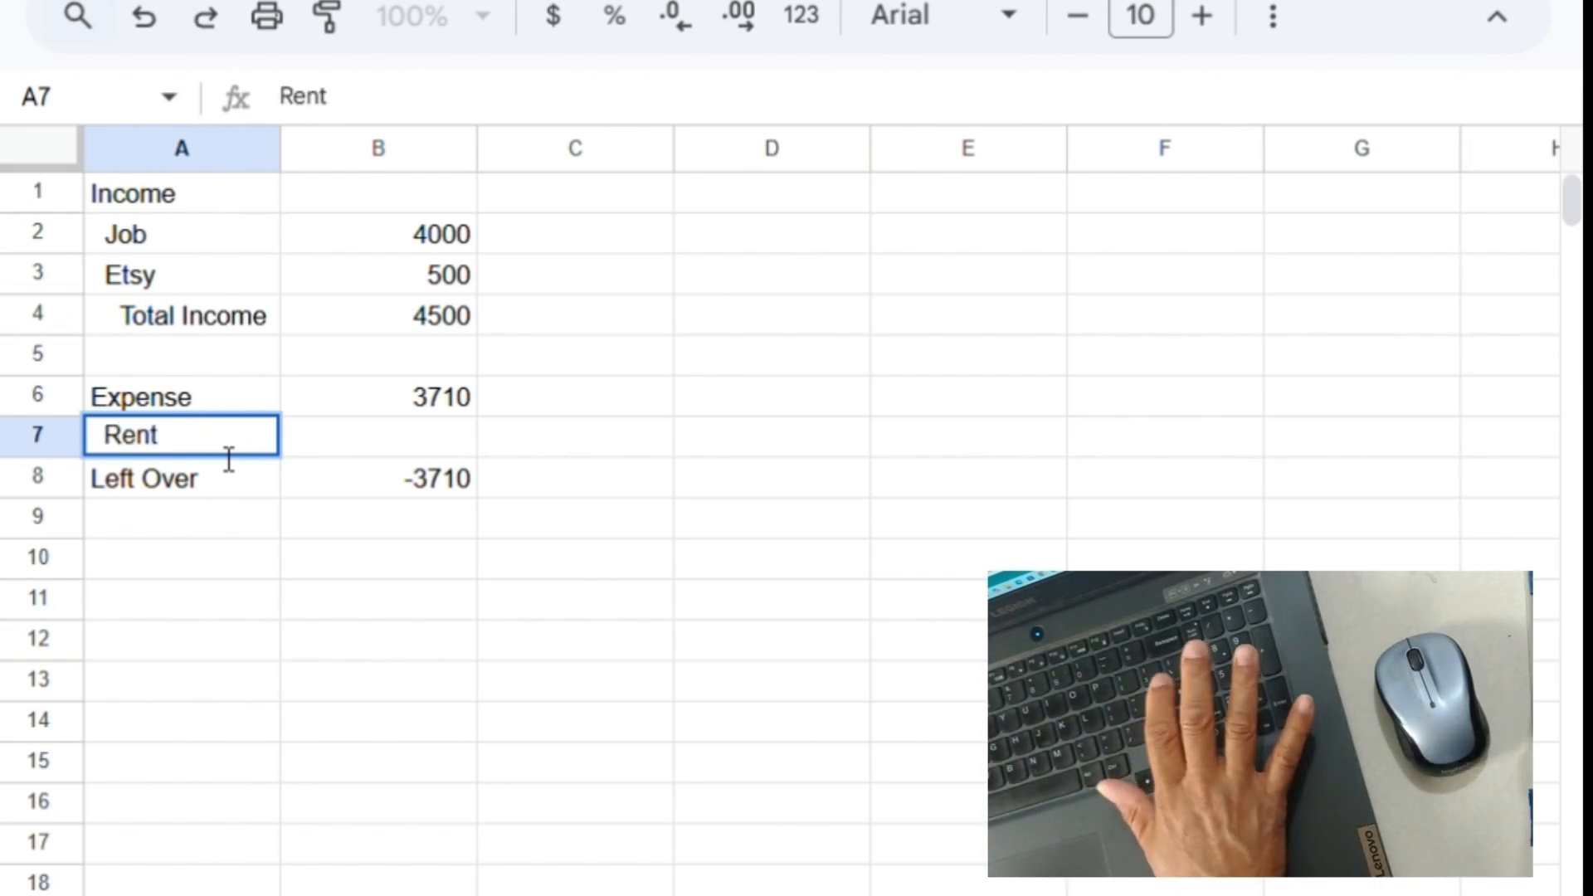
pyautogui.press('Return')
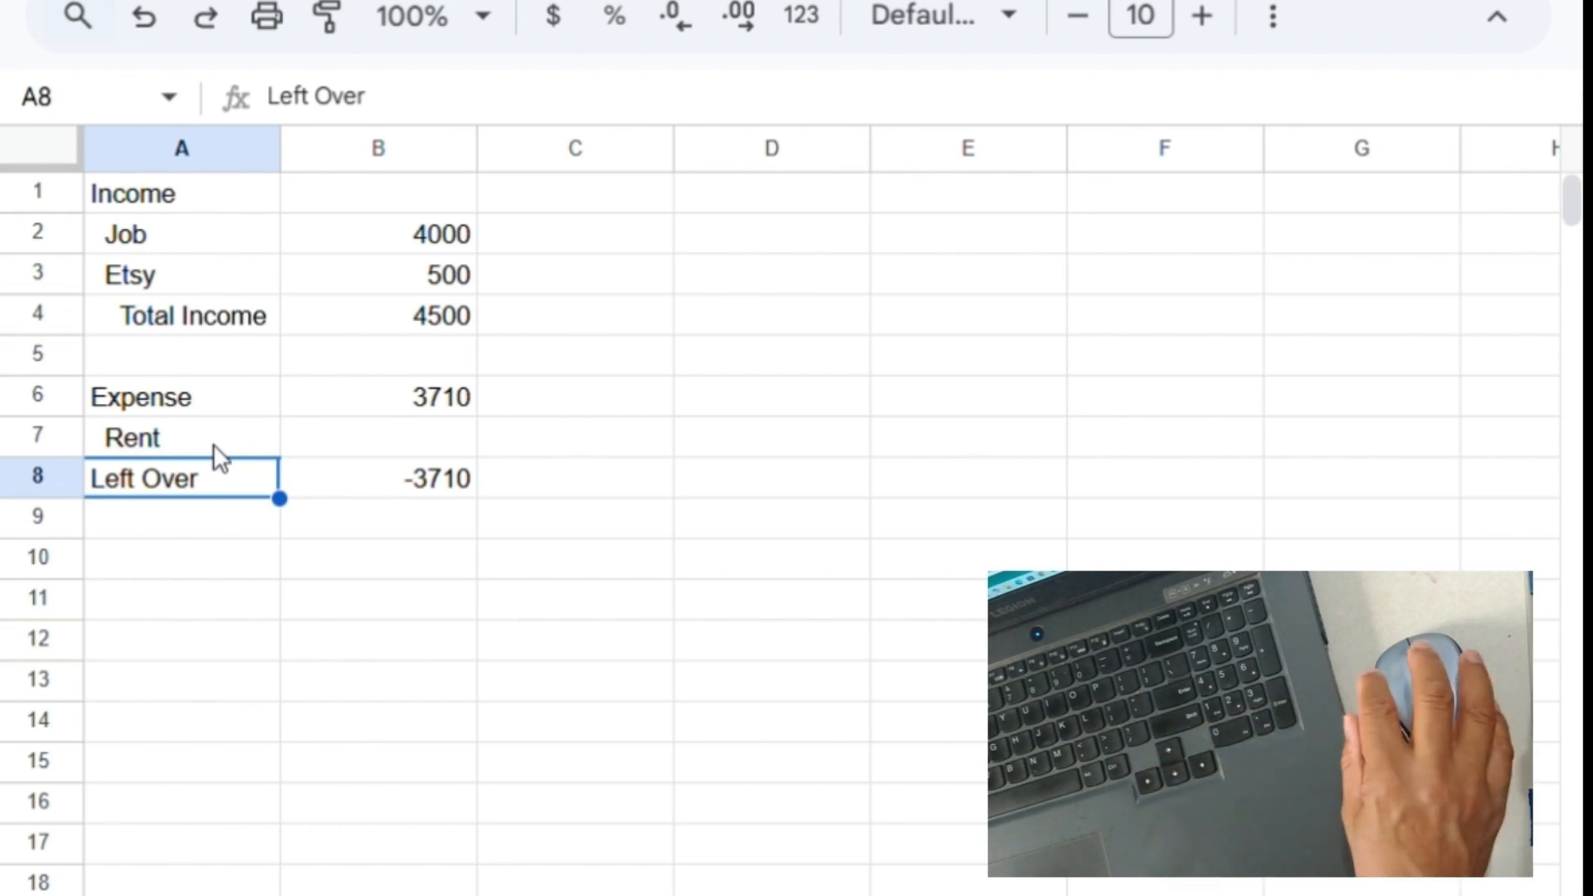
# - Enter 1000 as the Rent amount in B7 and clear the amount beside Expense in B6
pyautogui.click(353, 444)
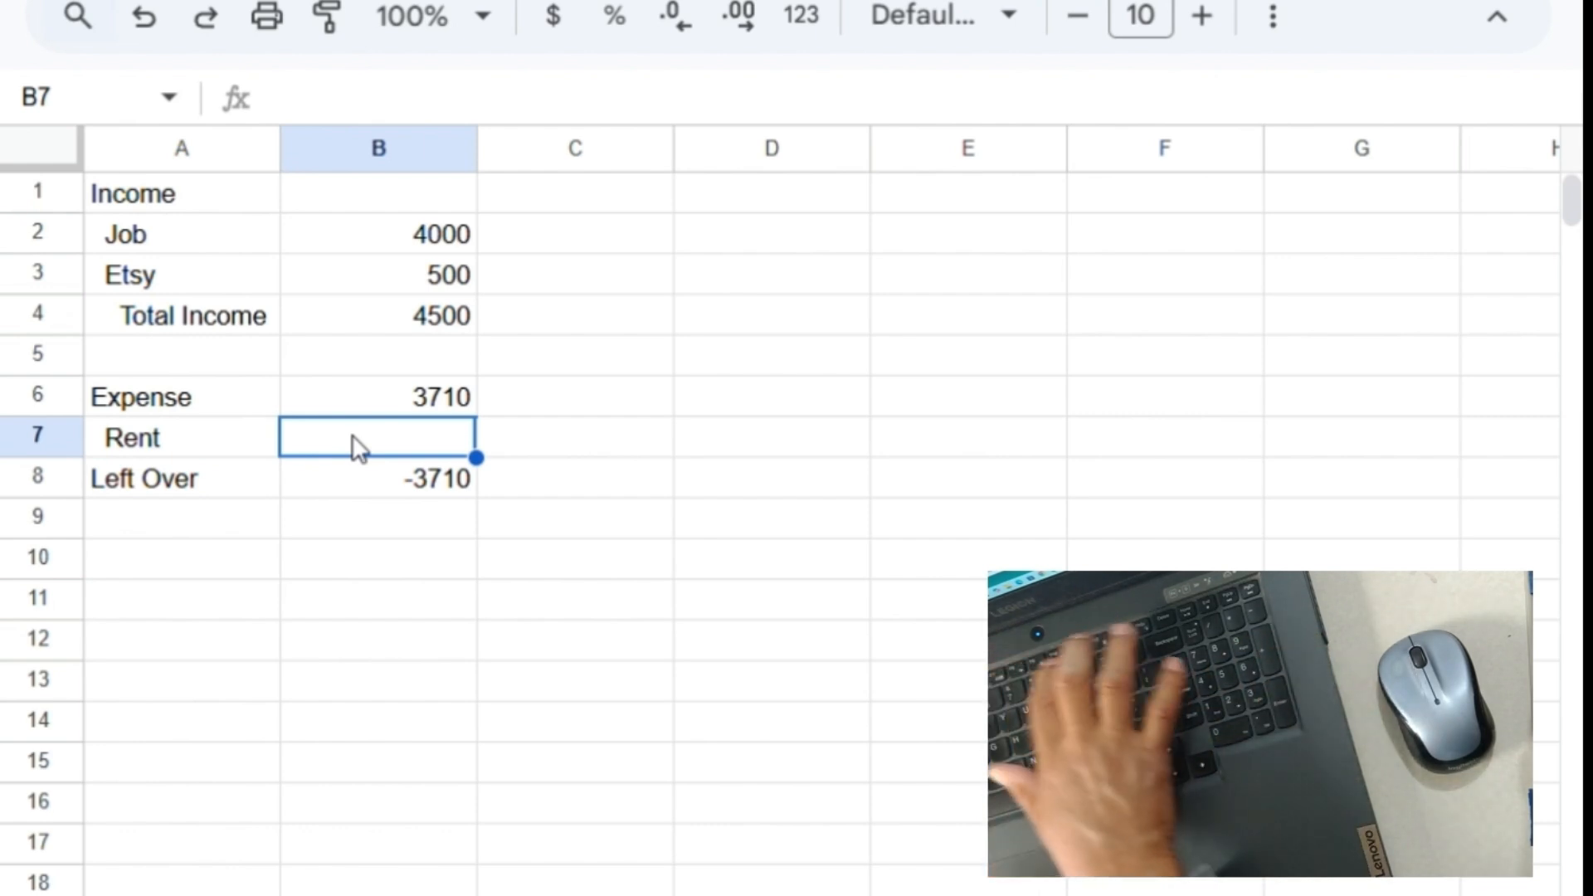
pyautogui.write('1000')
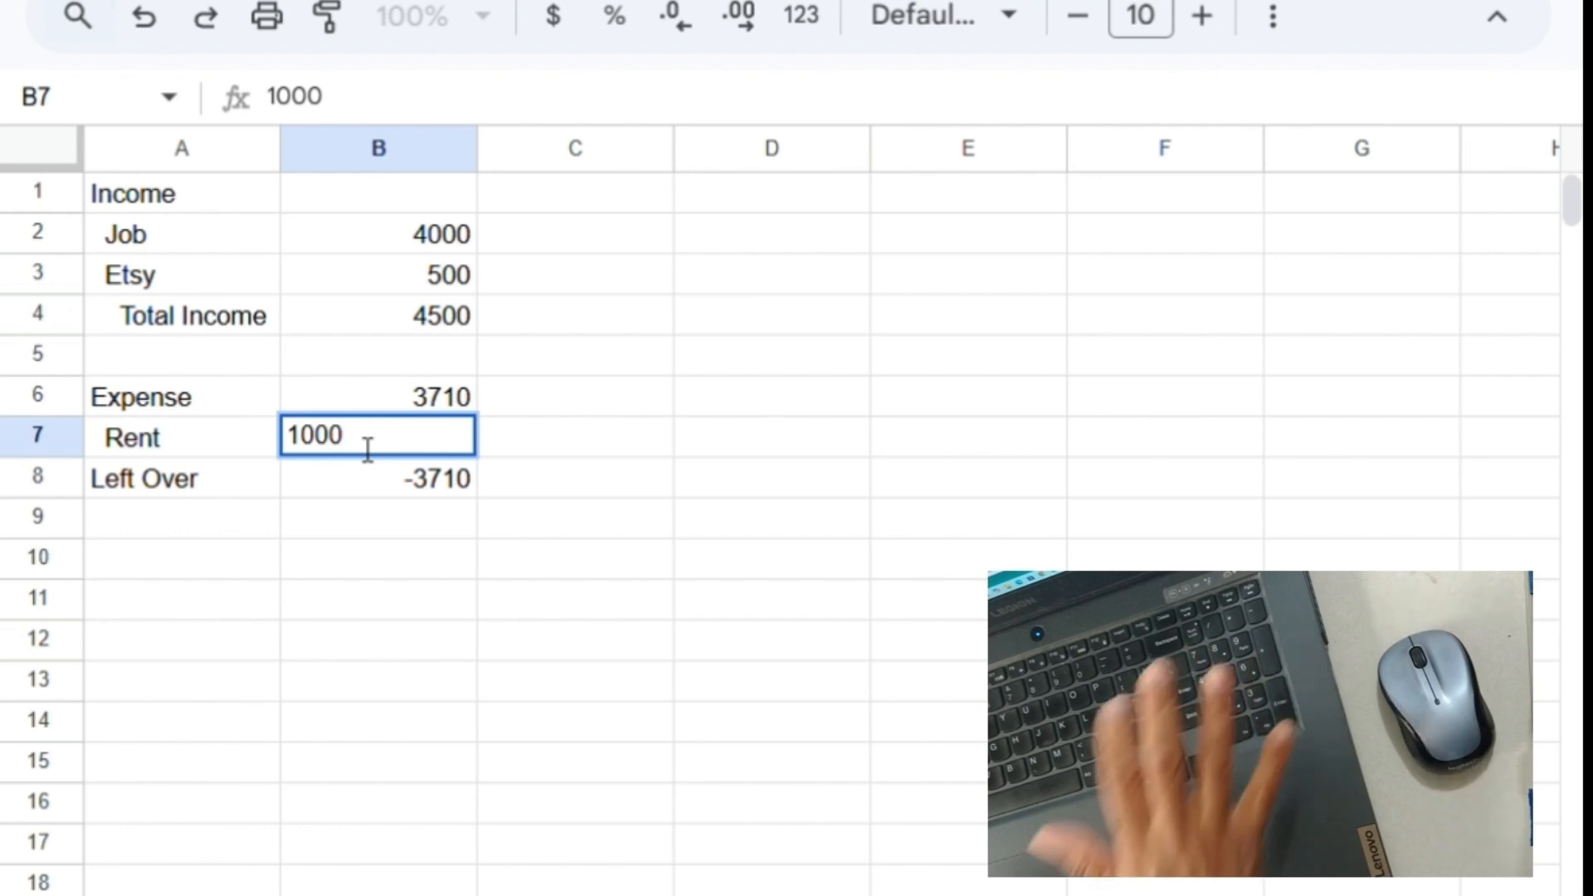
pyautogui.press('Return')
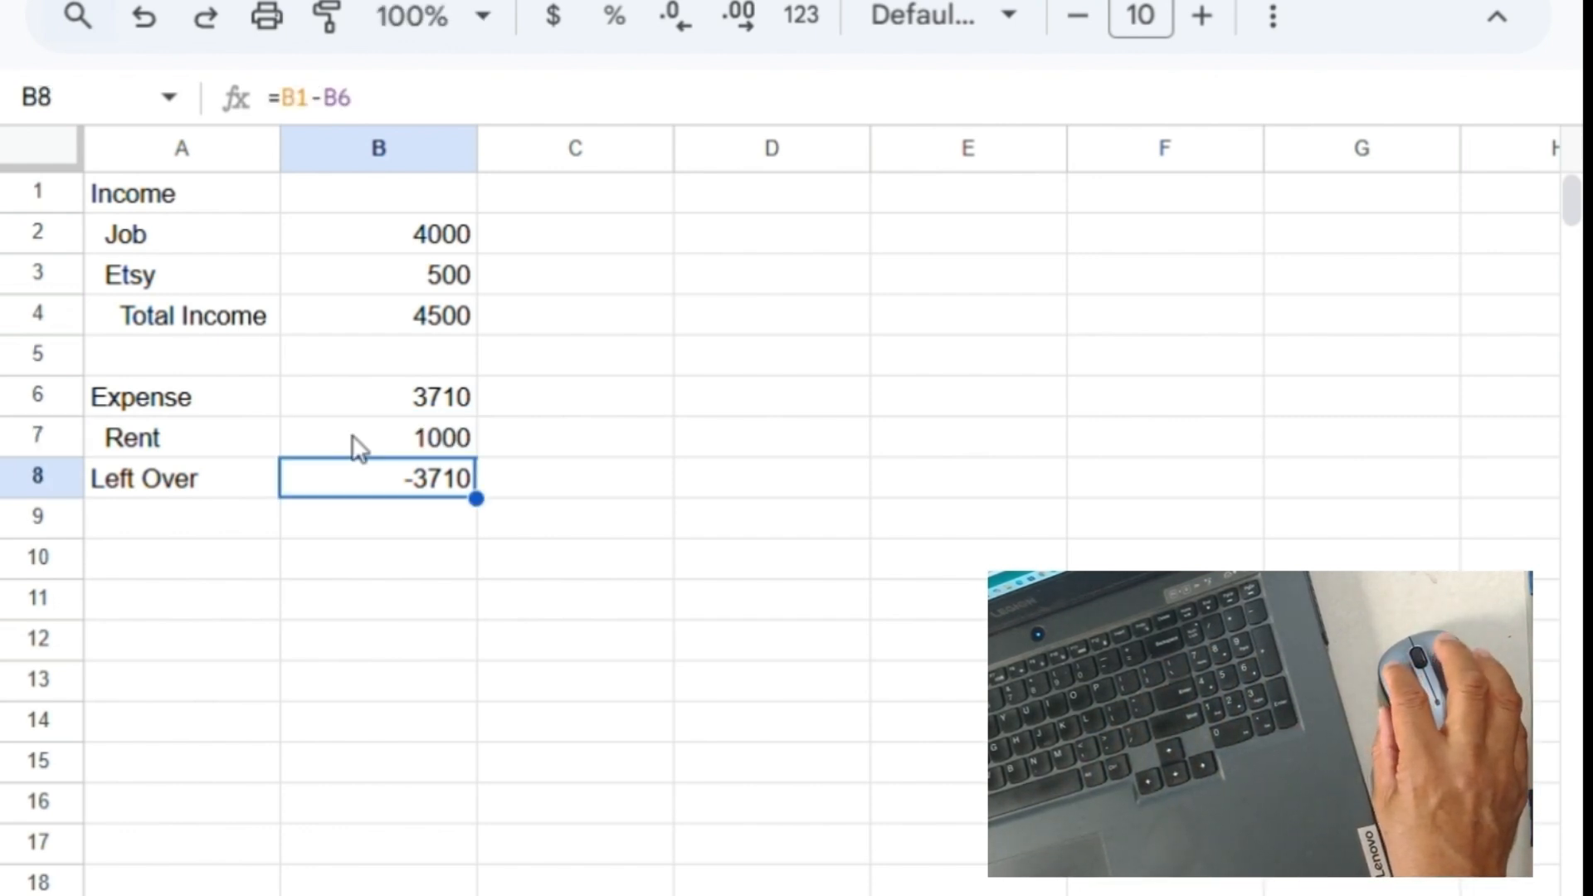
pyautogui.click(419, 397)
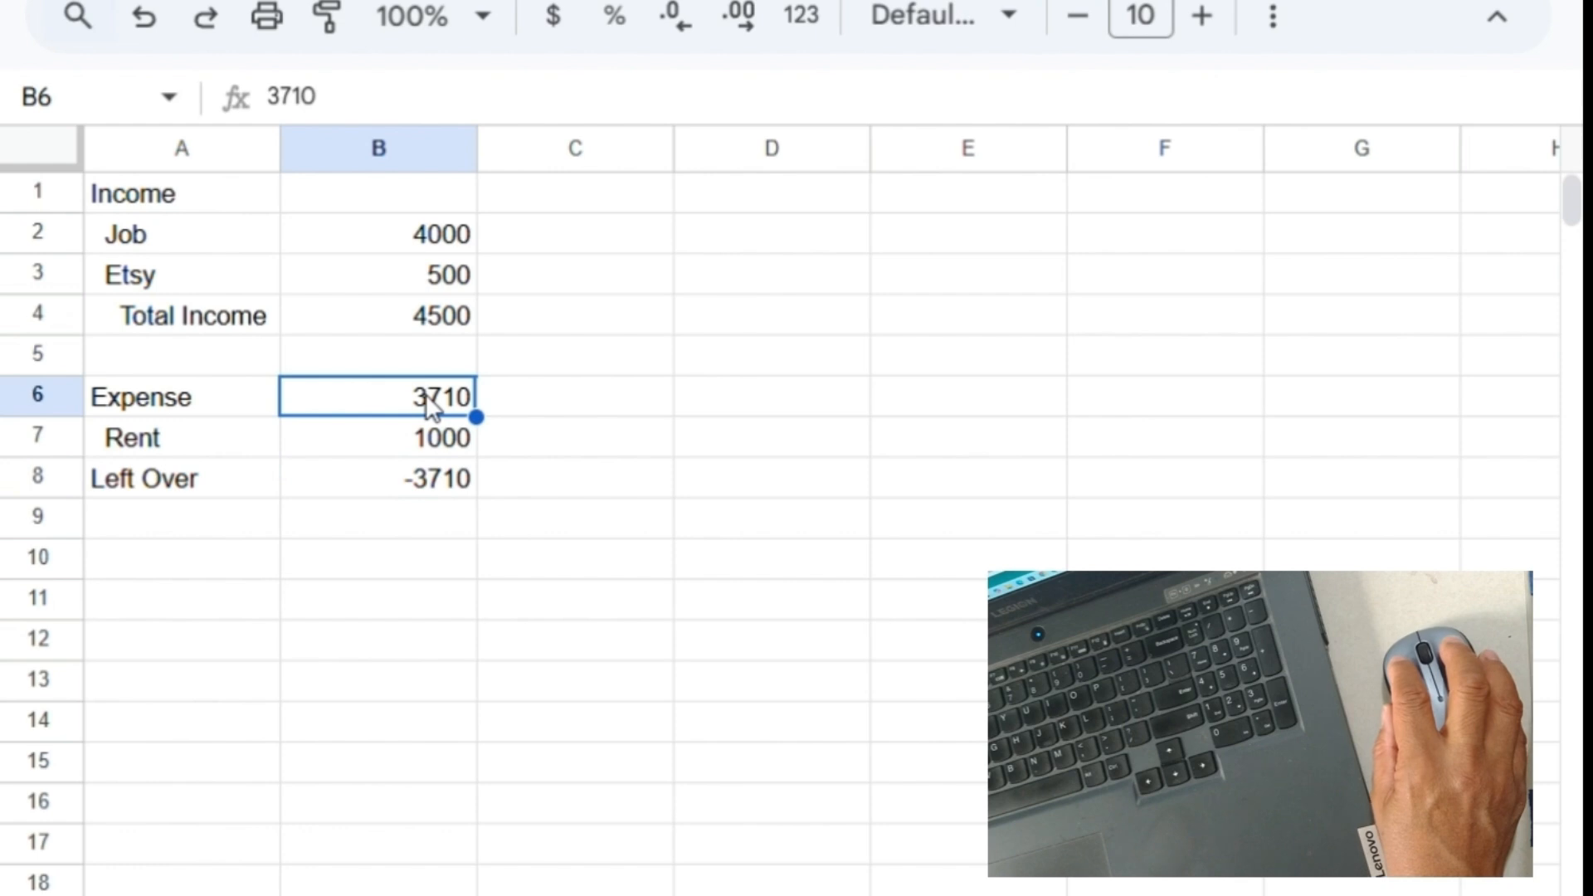
pyautogui.press('Delete')
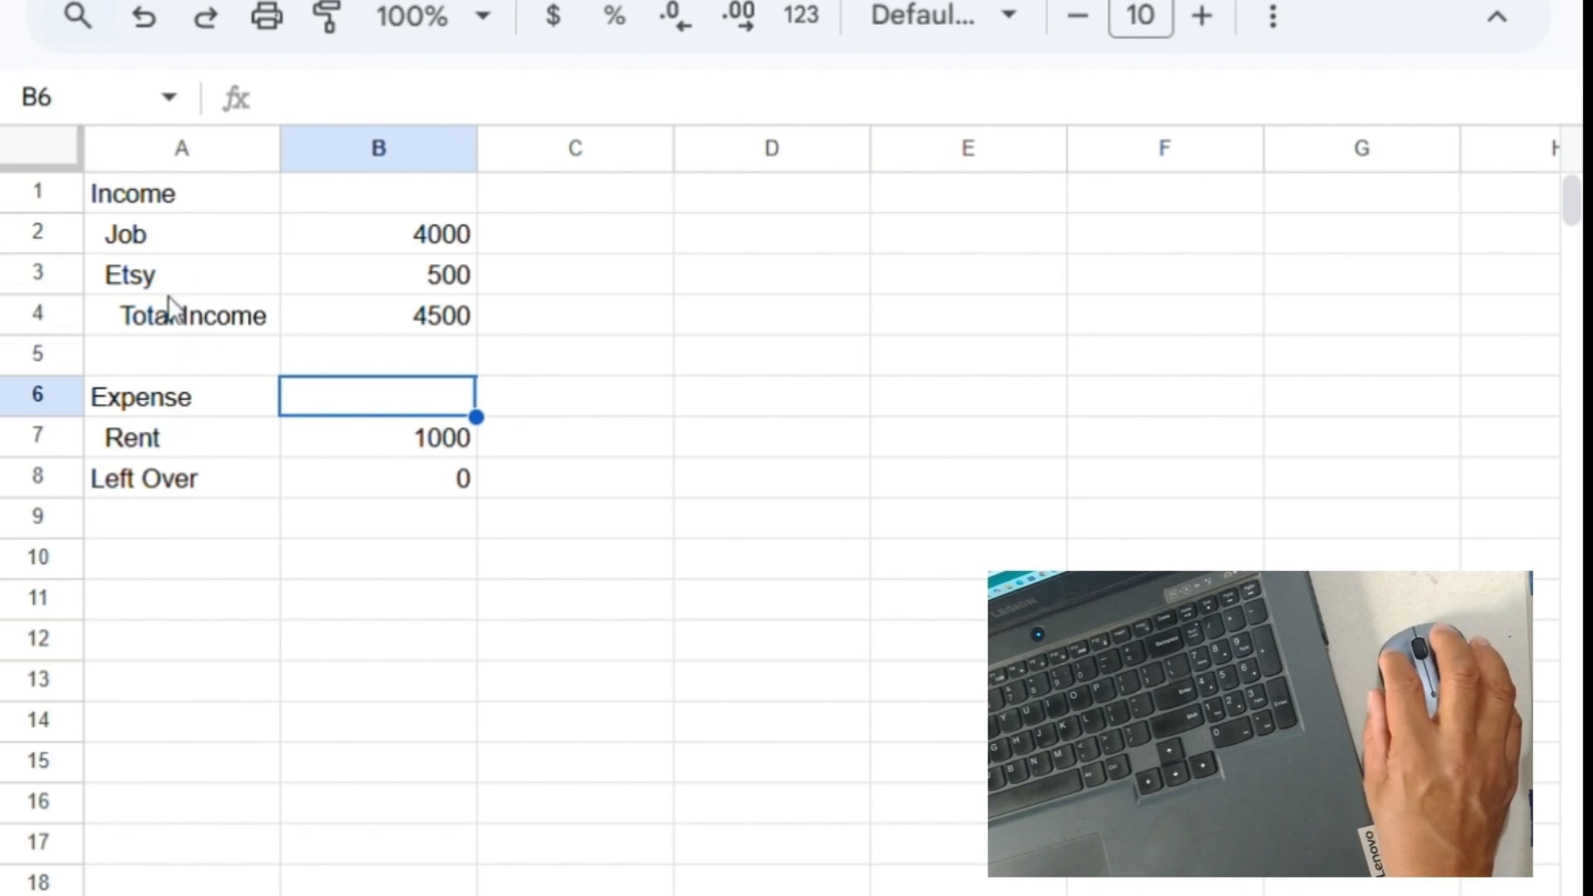
# - Insert one blank row below the Rent row, above Left Over
pyautogui.click(40, 484)
pyautogui.moveTo(39, 461); pyautogui.dragTo(47, 431)
pyautogui.click(52, 448)
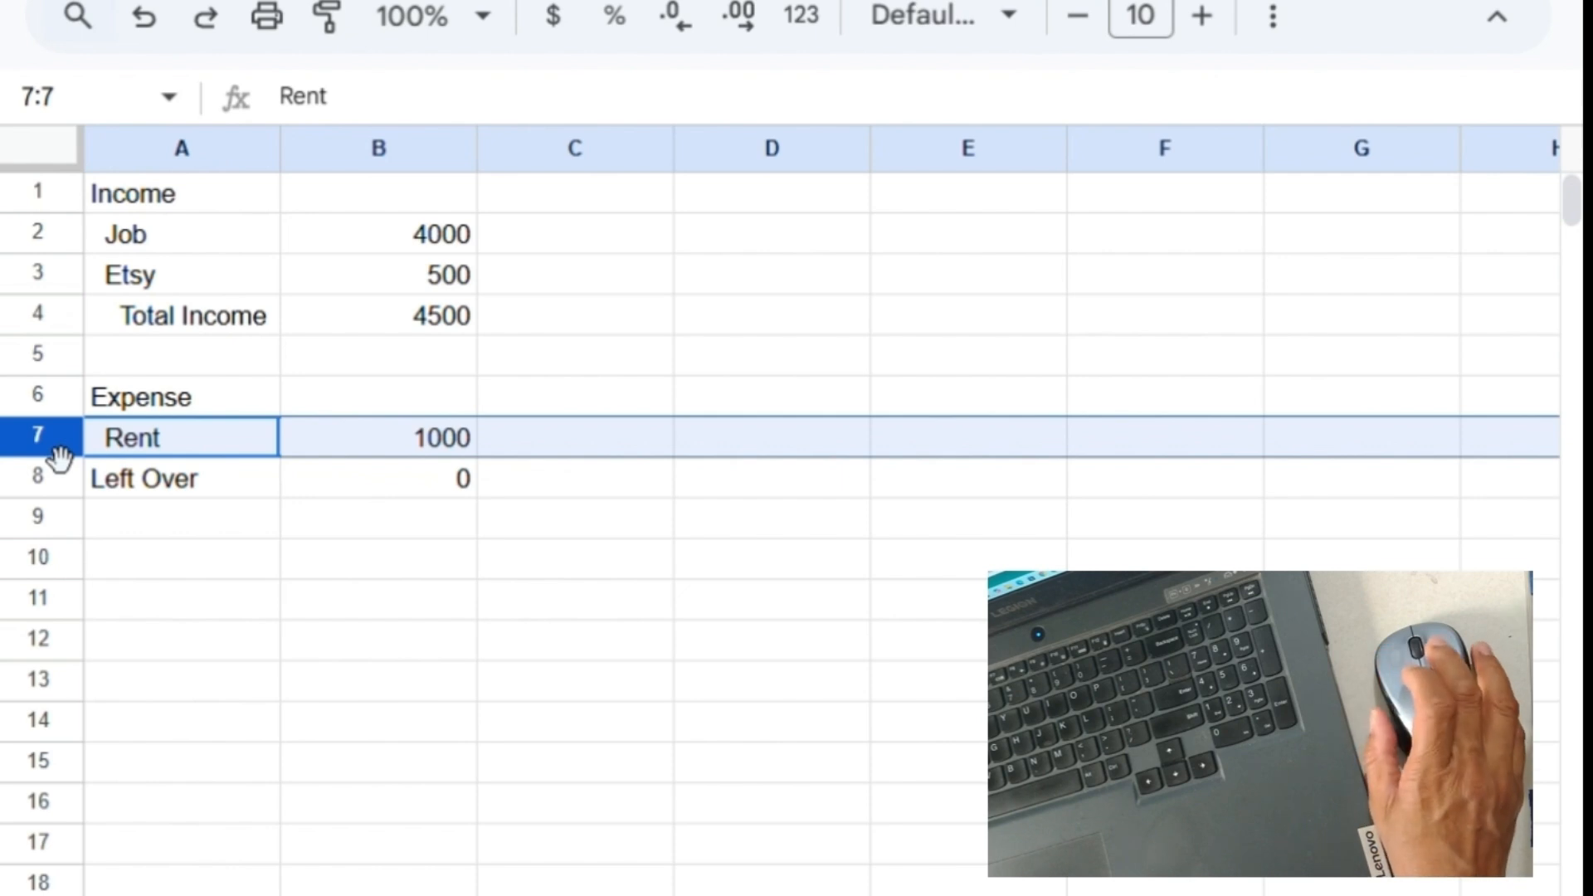
pyautogui.rightClick(47, 452)
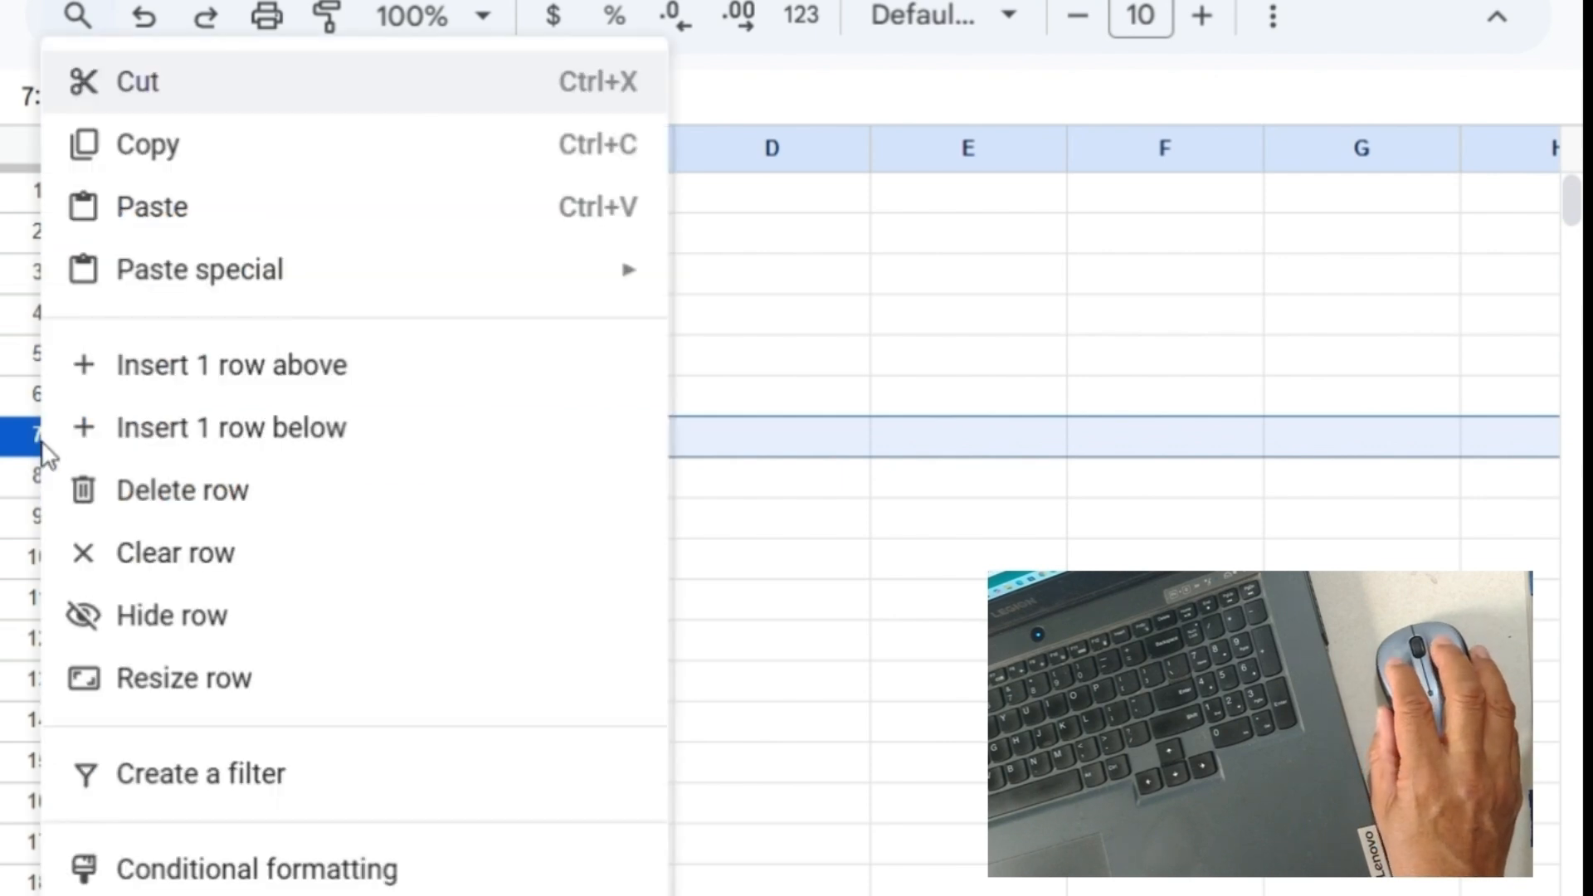
pyautogui.click(126, 431)
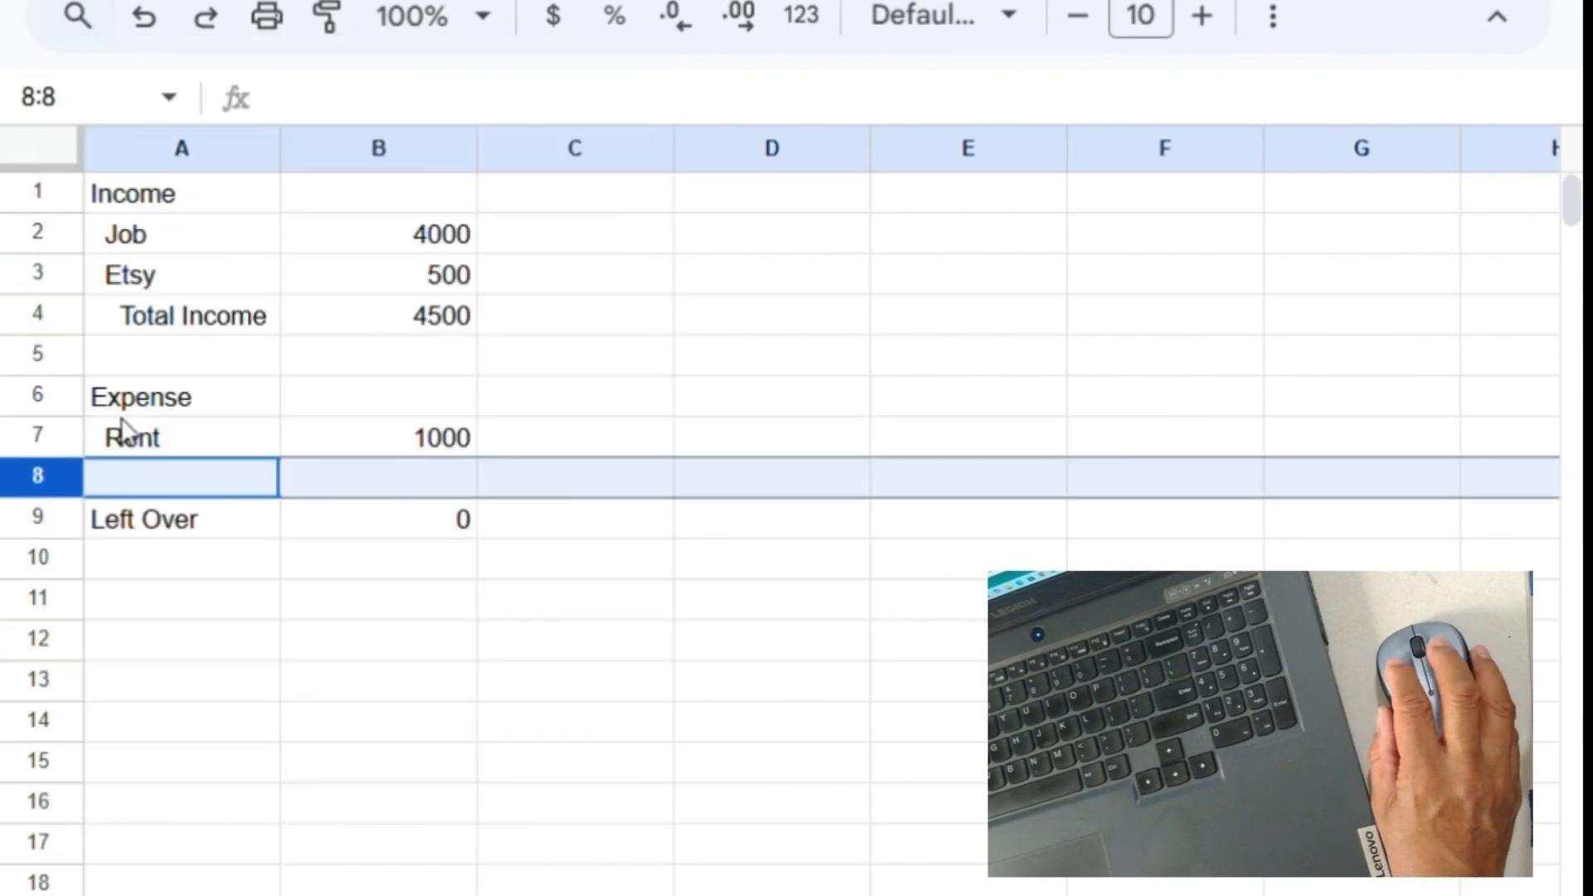
# - Enter the label "Total Expense" in cell A8, indented with leading spaces further than Rent
pyautogui.click(151, 477)
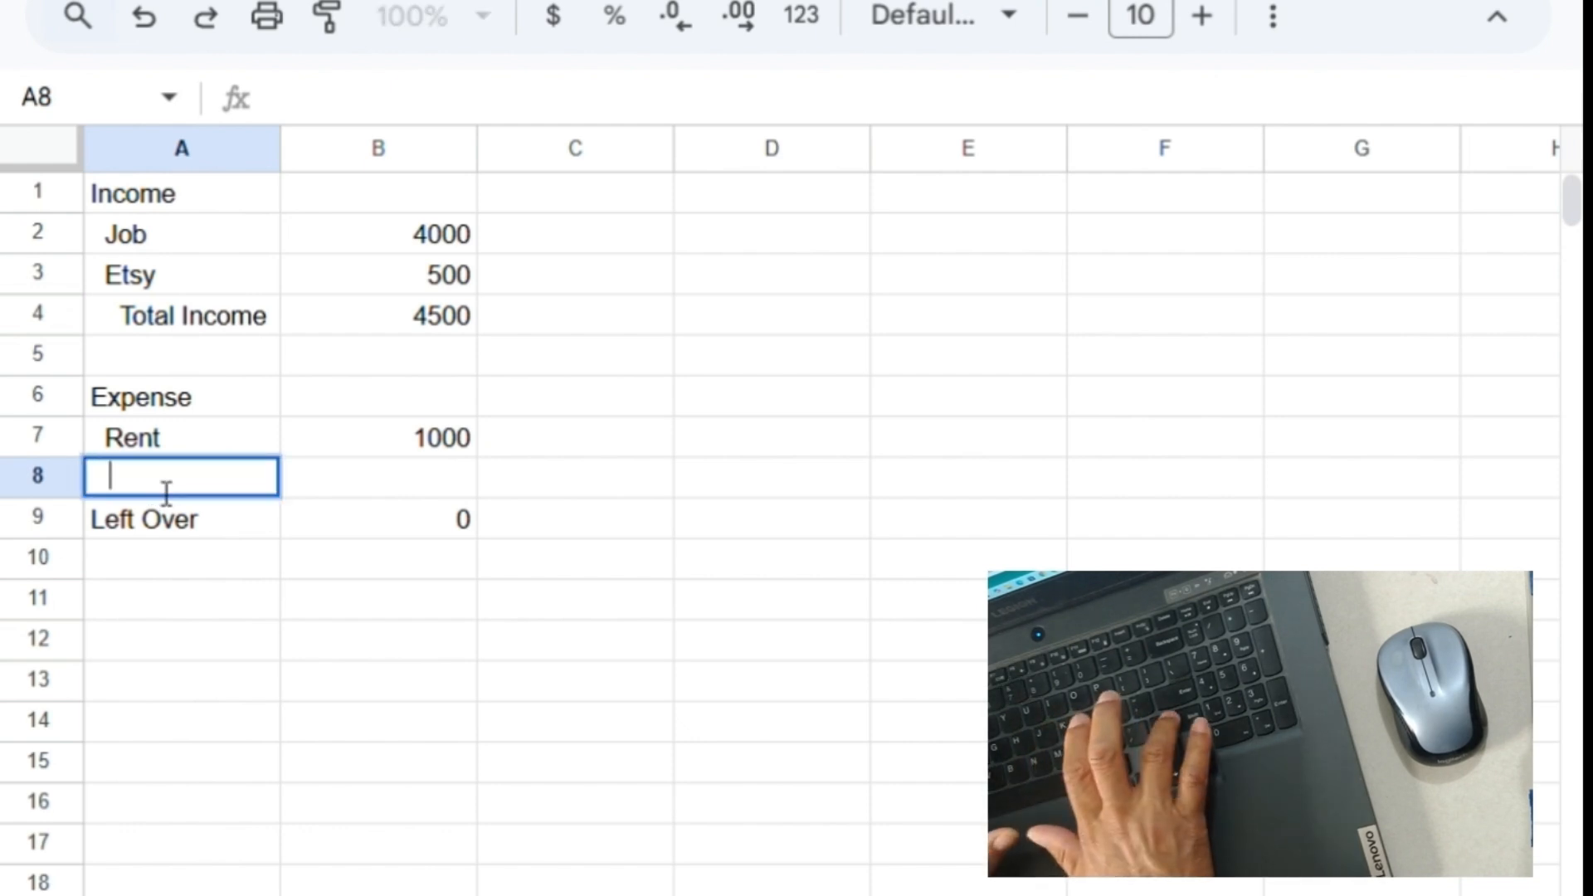
pyautogui.write('Total')
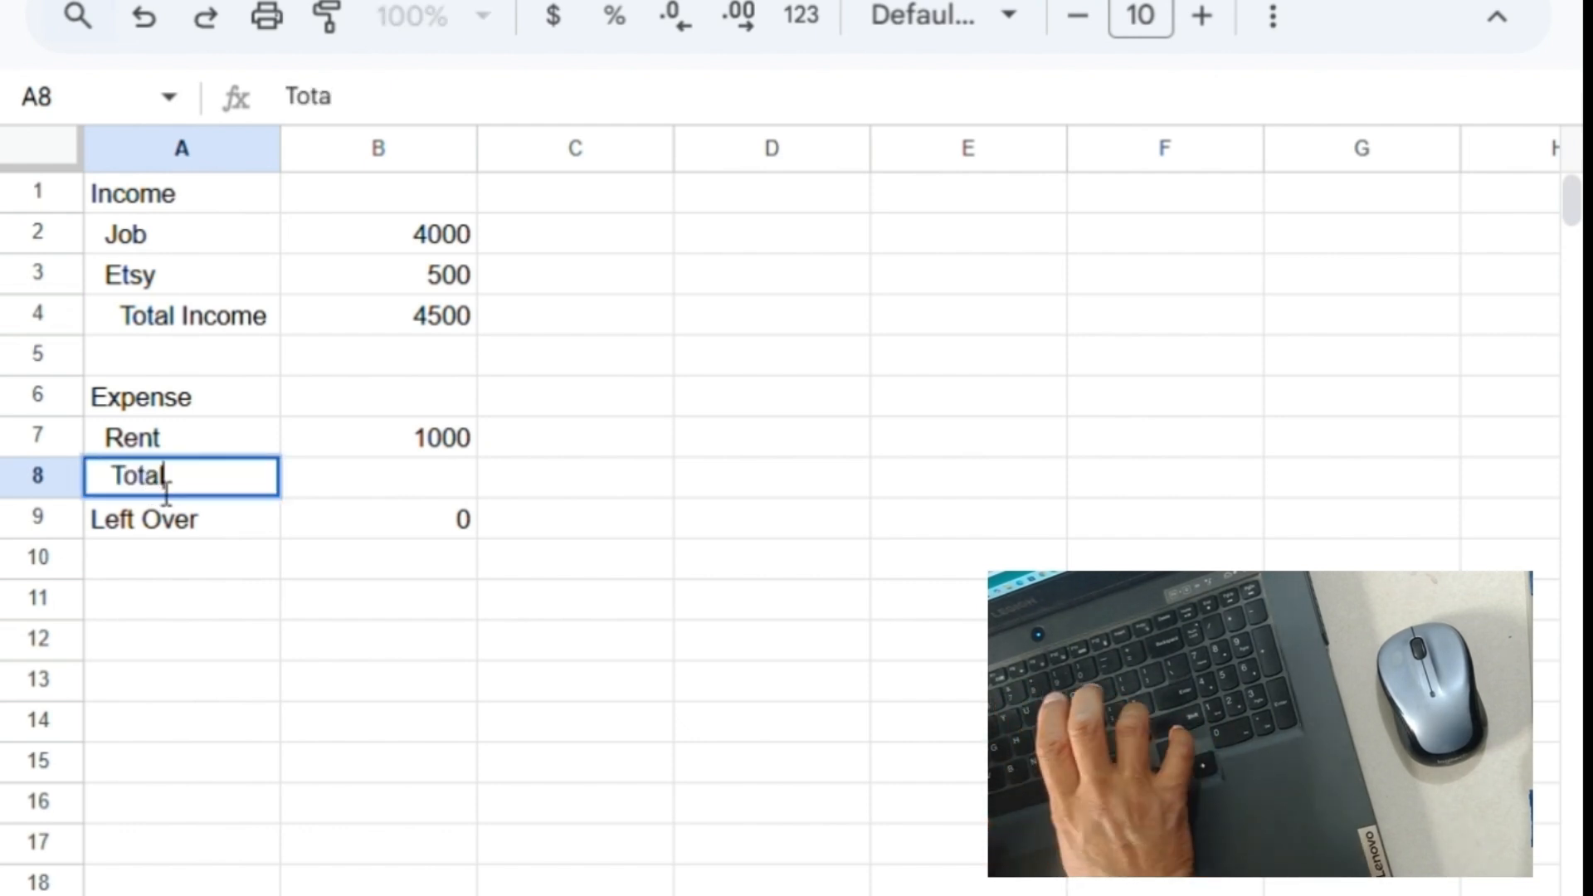
pyautogui.write(' Expen')
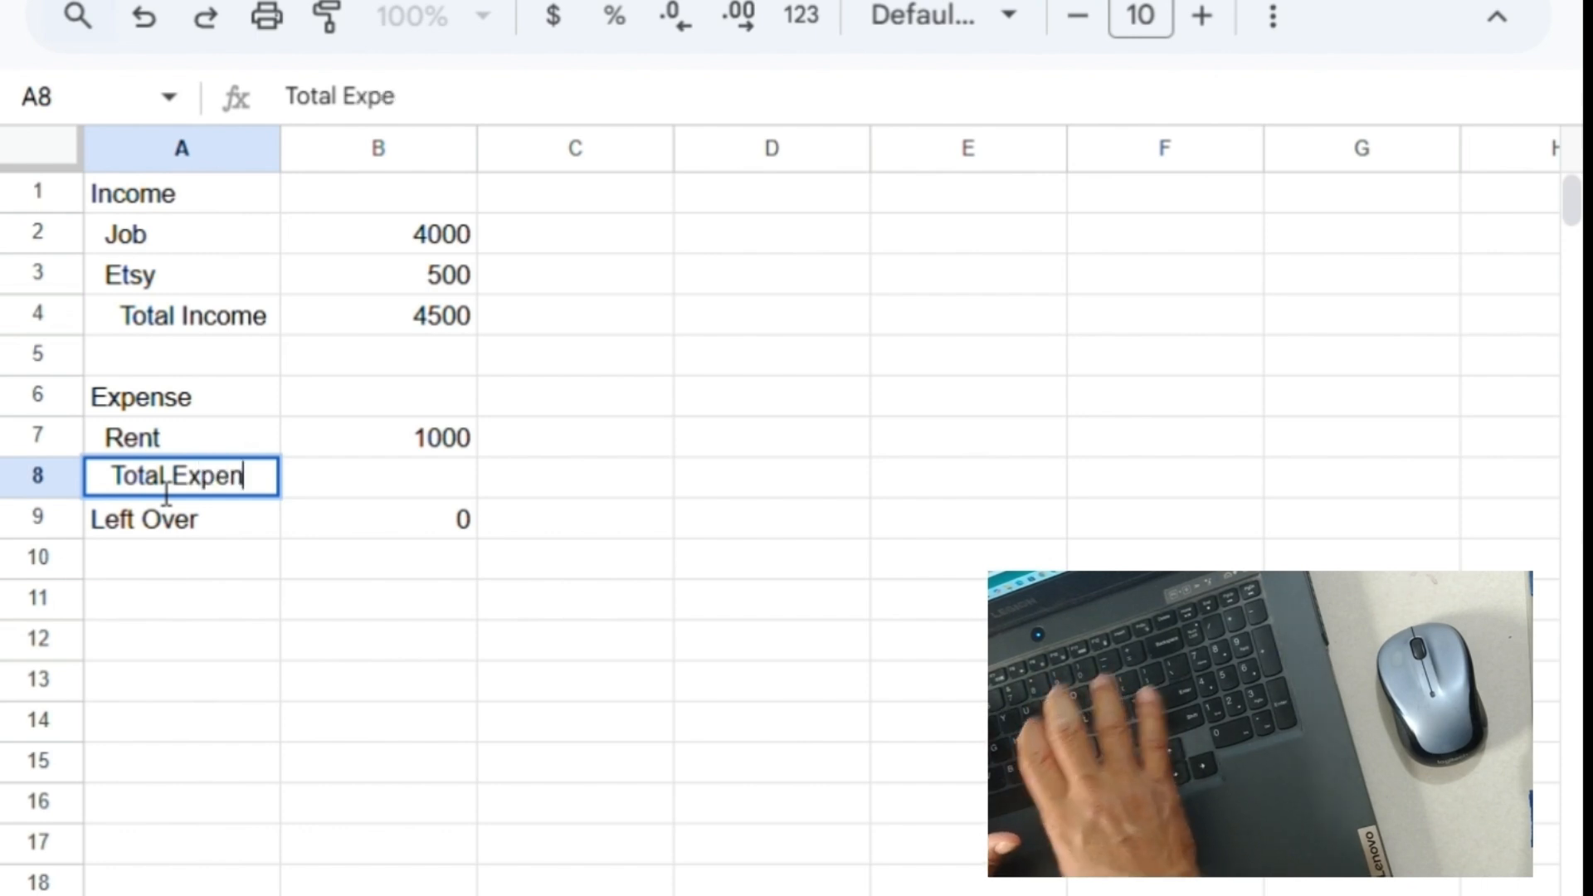
pyautogui.write('tse')
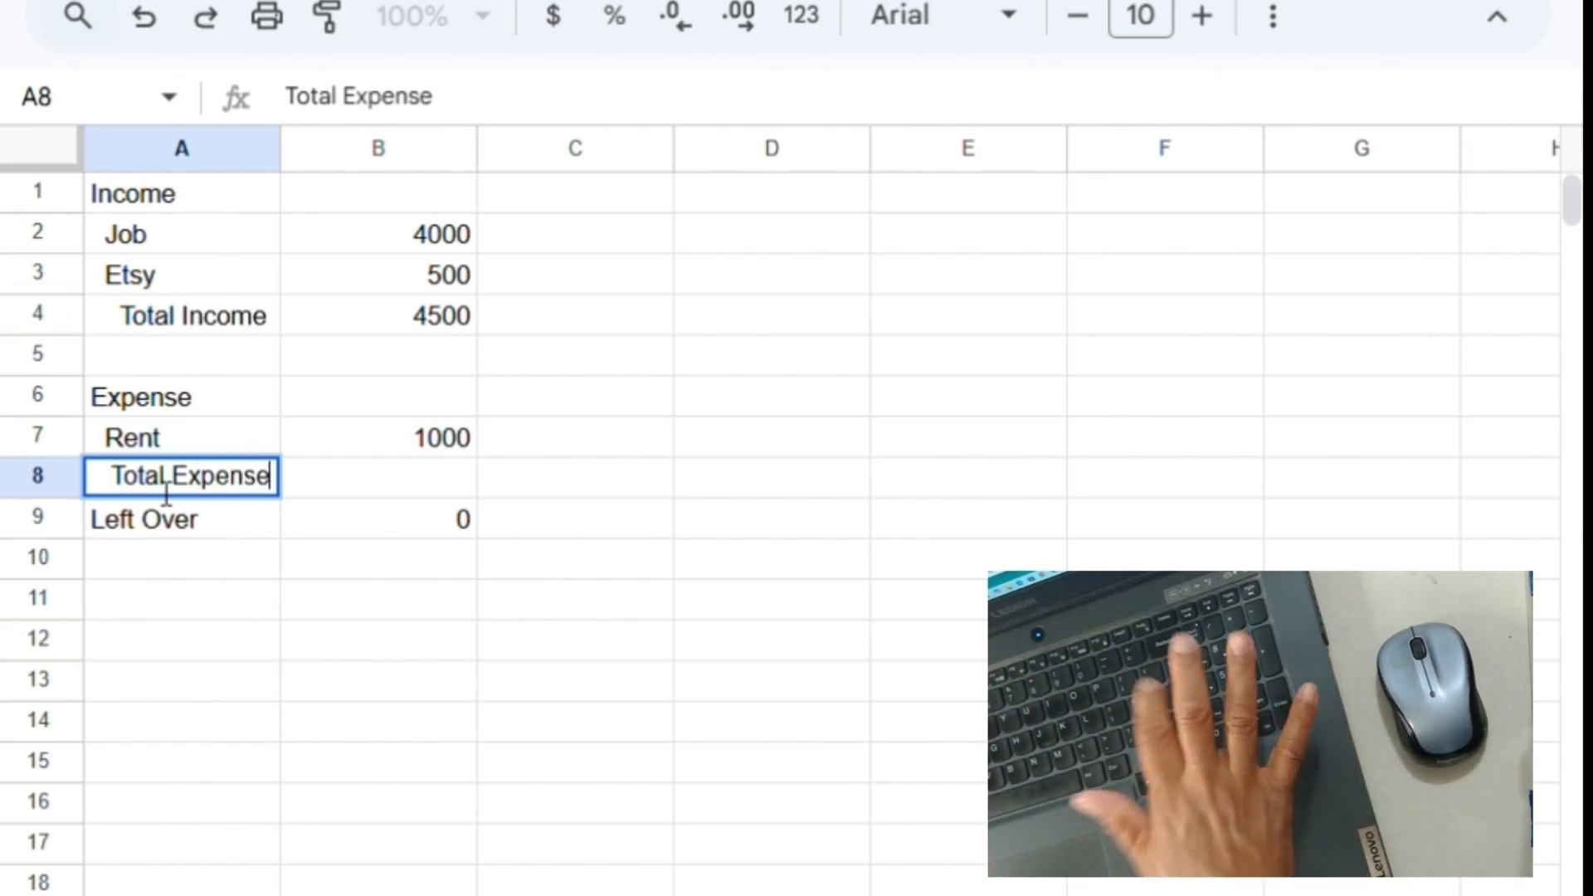
pyautogui.press('Return')
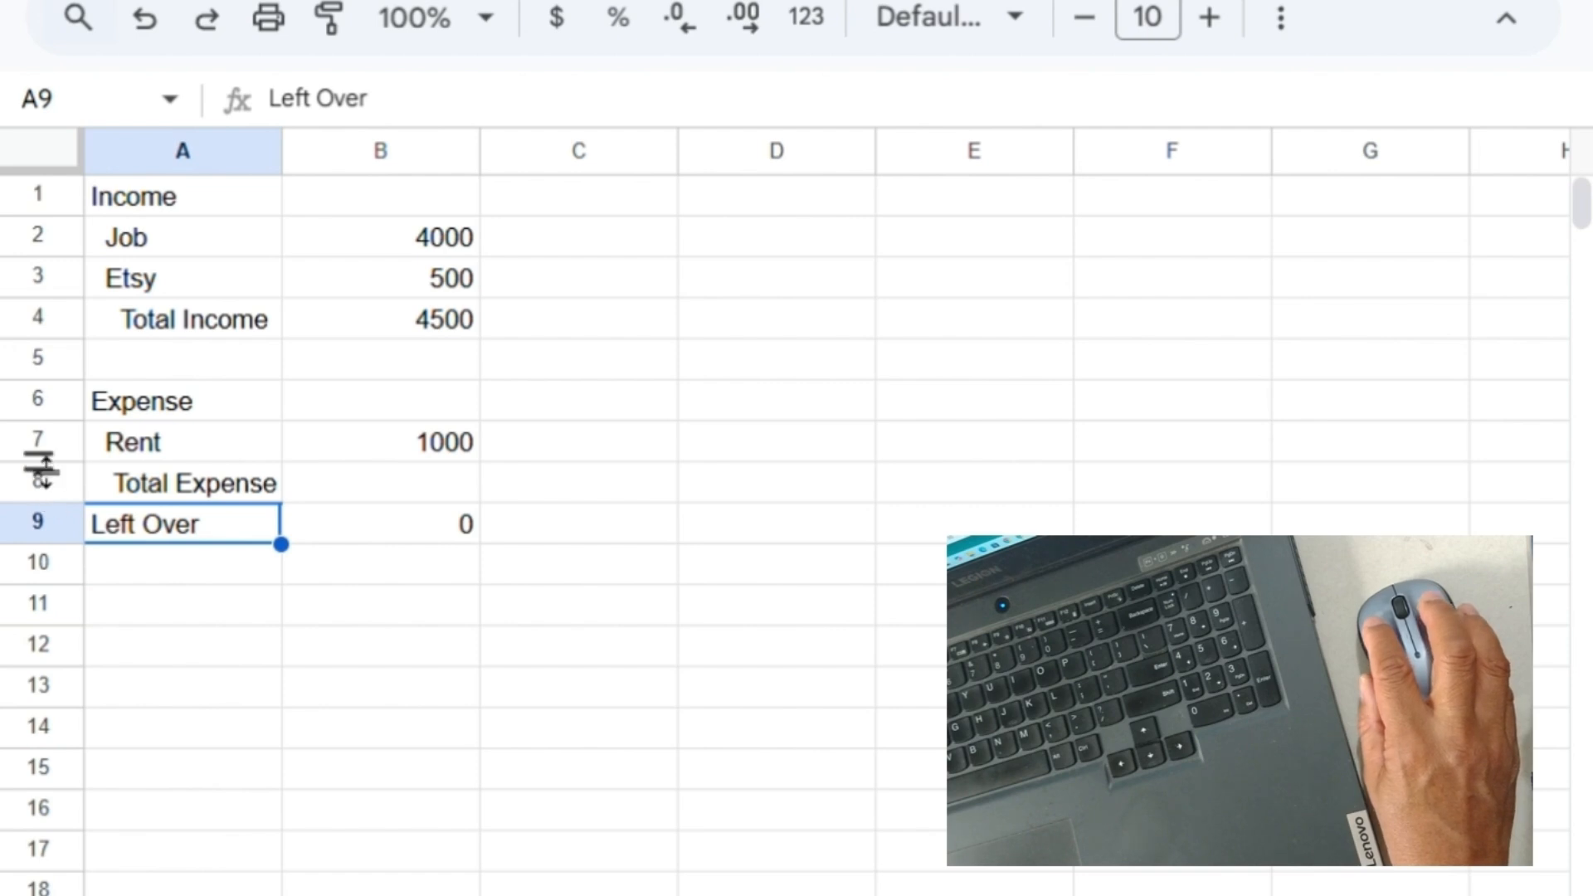
# - Insert two blank rows, one at a time, between the Rent and Total Expense rows
pyautogui.click(37, 438)
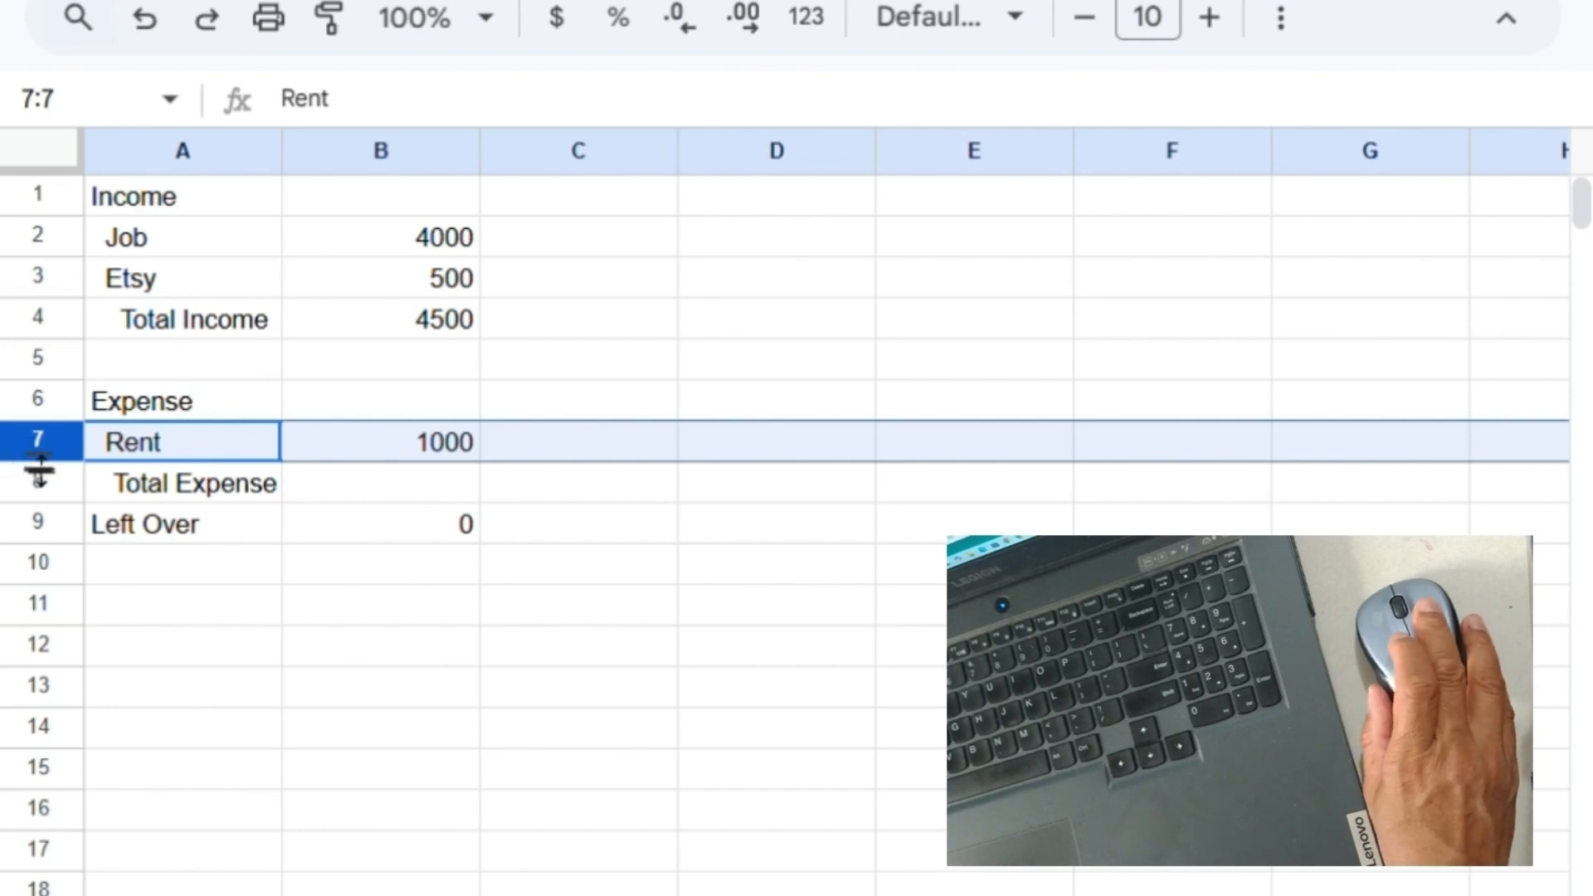
pyautogui.rightClick(62, 466)
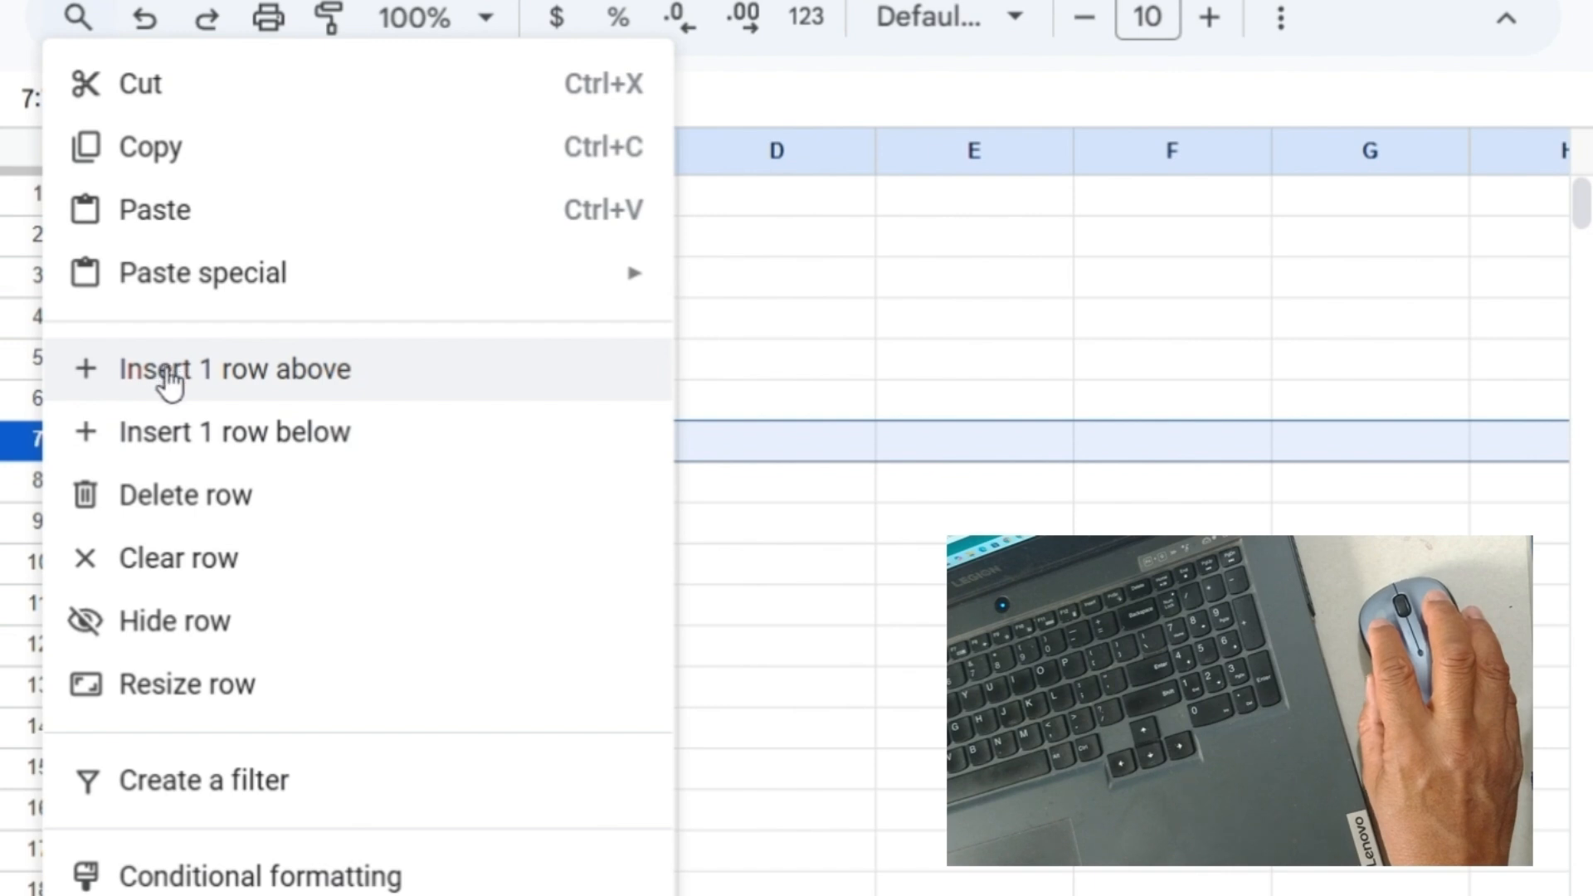
pyautogui.click(149, 446)
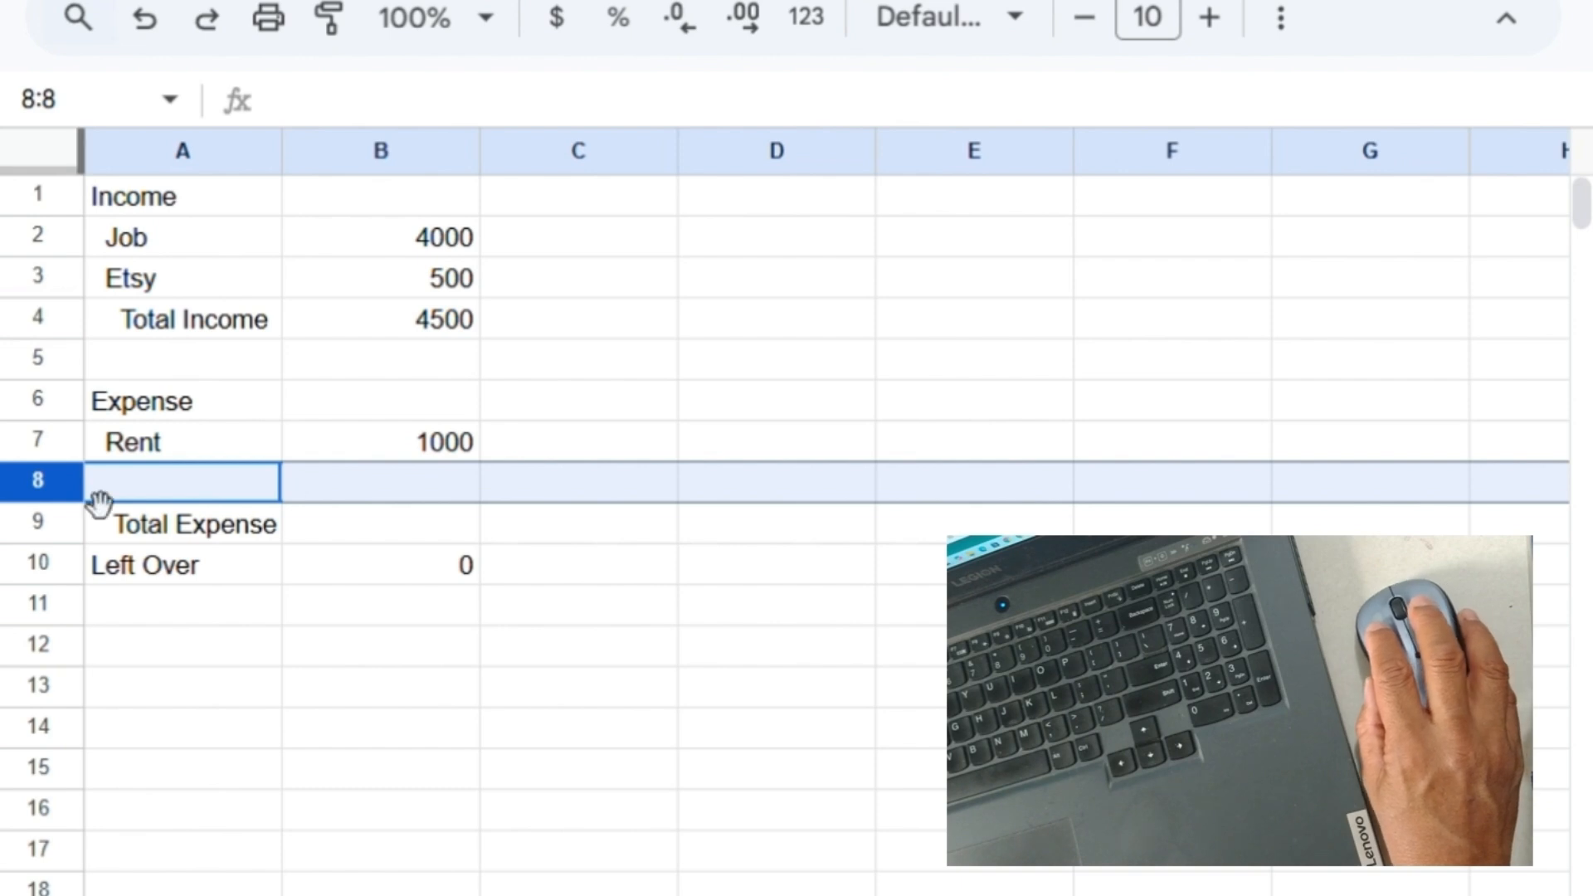
pyautogui.rightClick(70, 501)
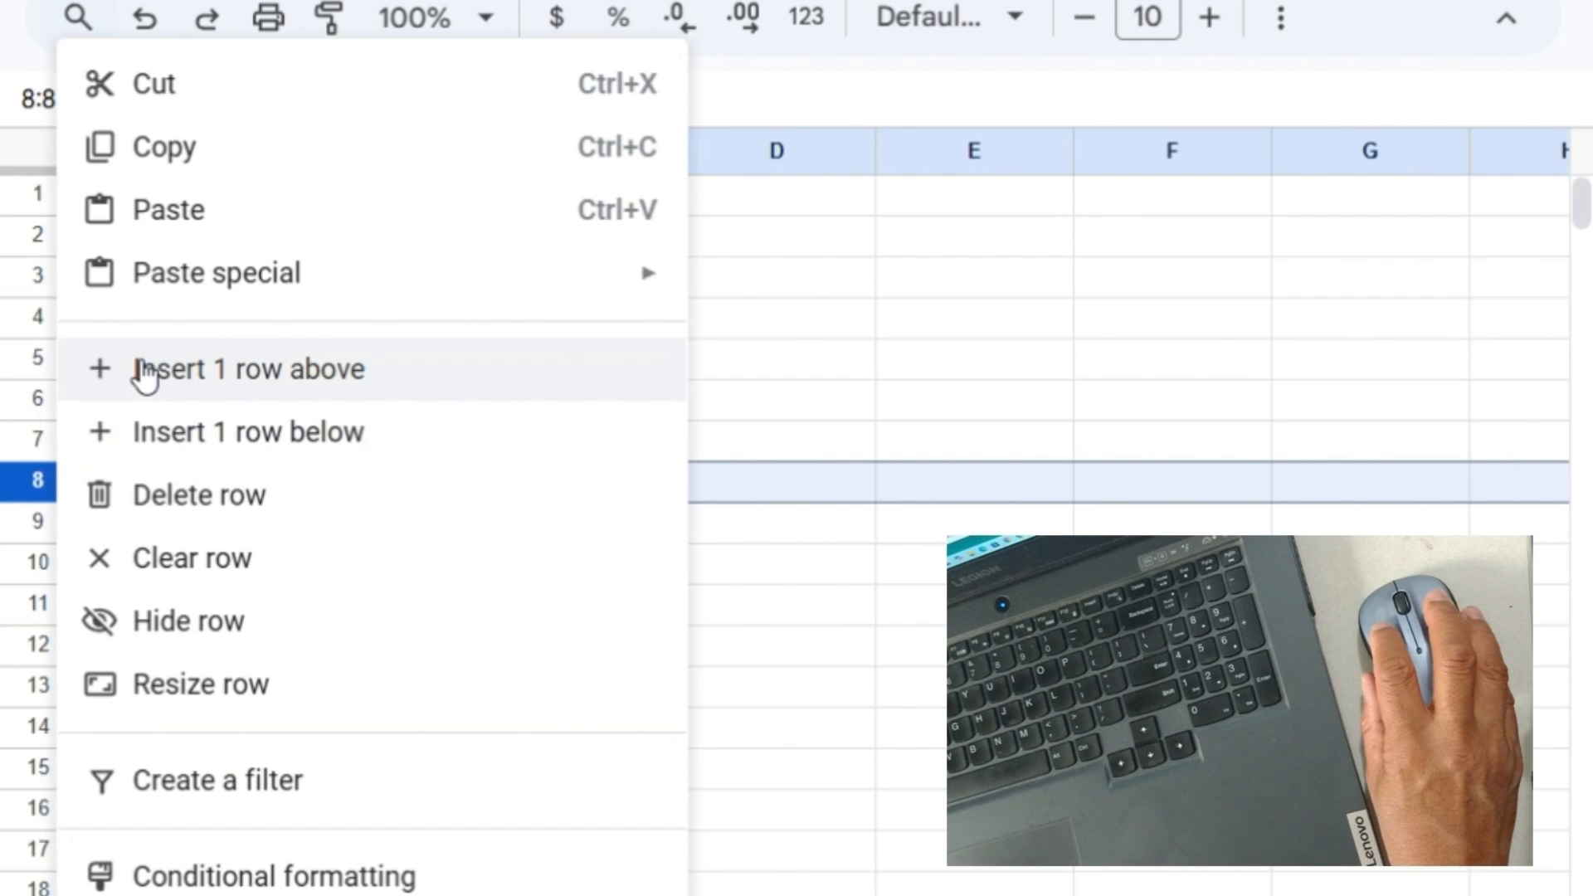
pyautogui.click(134, 438)
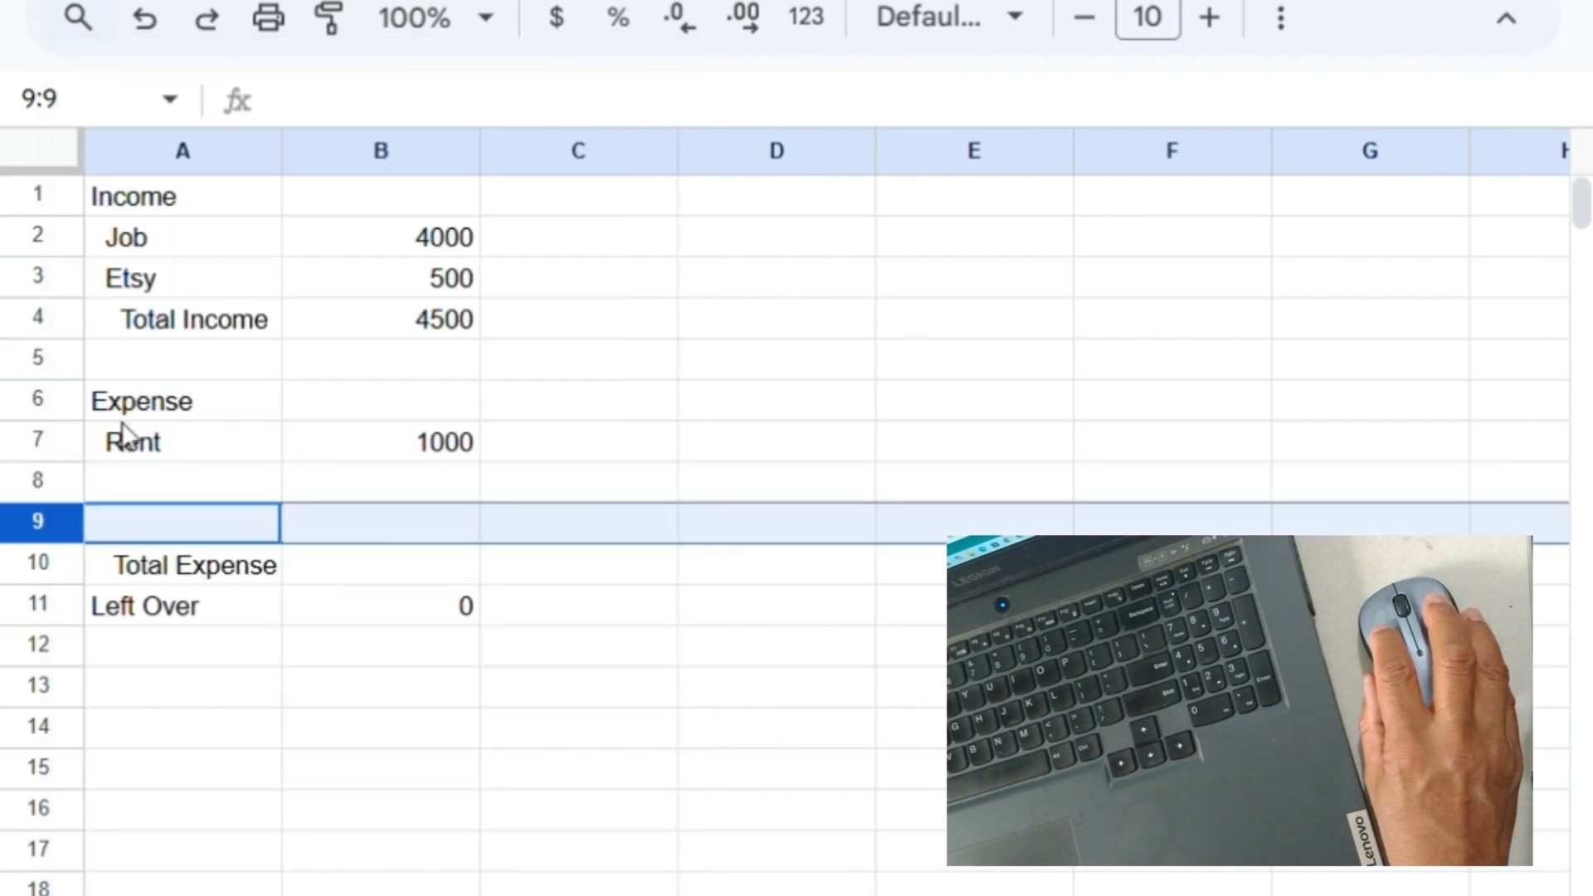
pyautogui.click(141, 483)
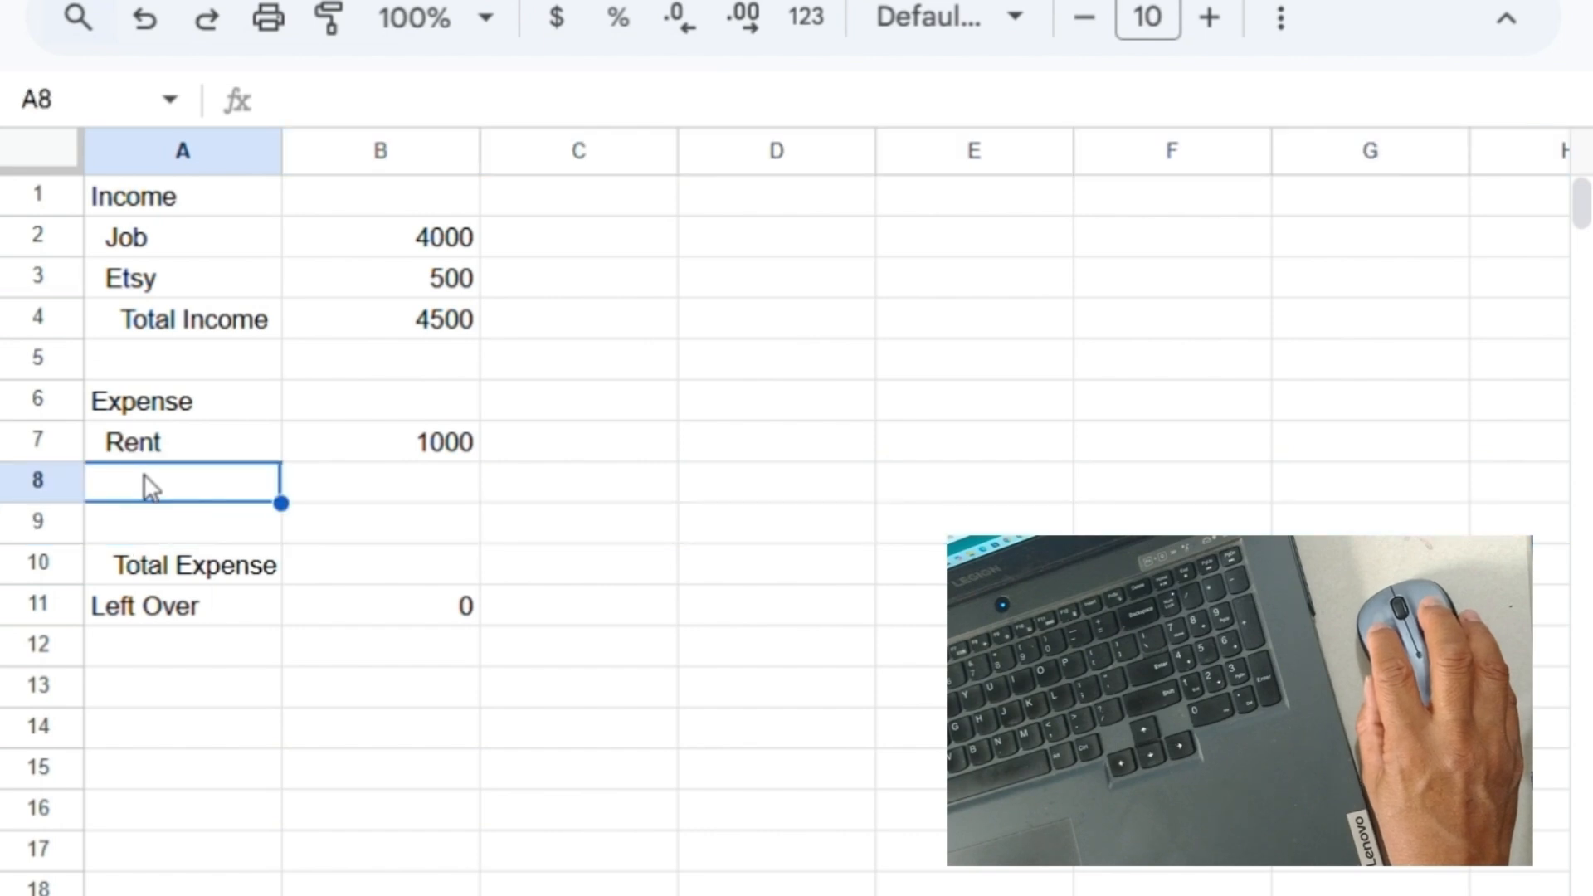
# - Select the blank rows 8 and 9 together and insert two more rows below them
pyautogui.click(38, 482)
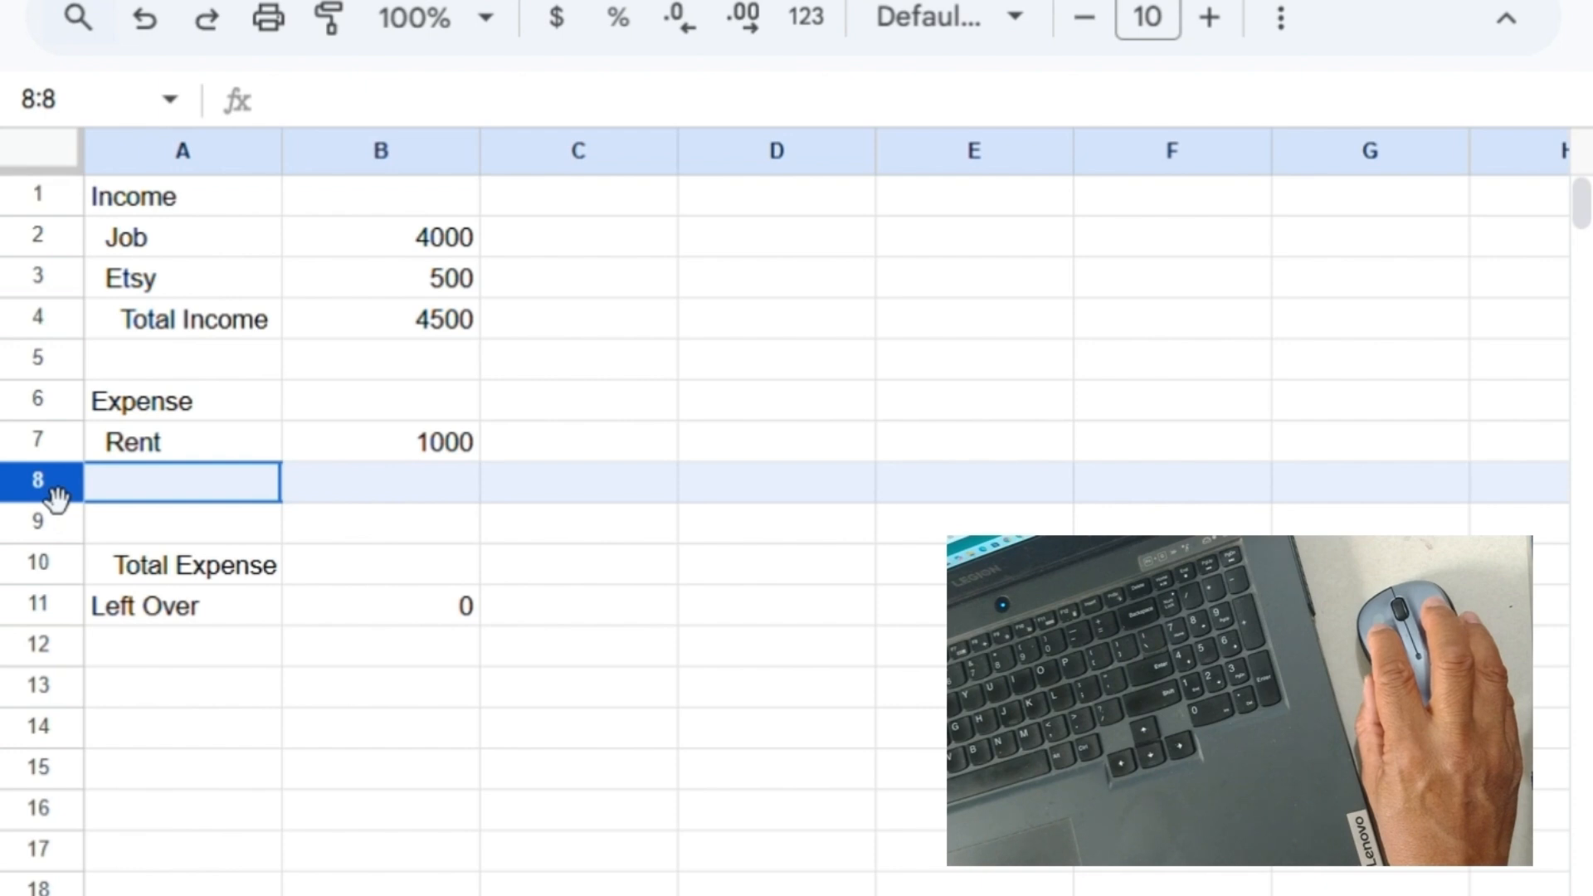
pyautogui.keyDown('shift'); pyautogui.click(64, 525); pyautogui.keyUp('shift')
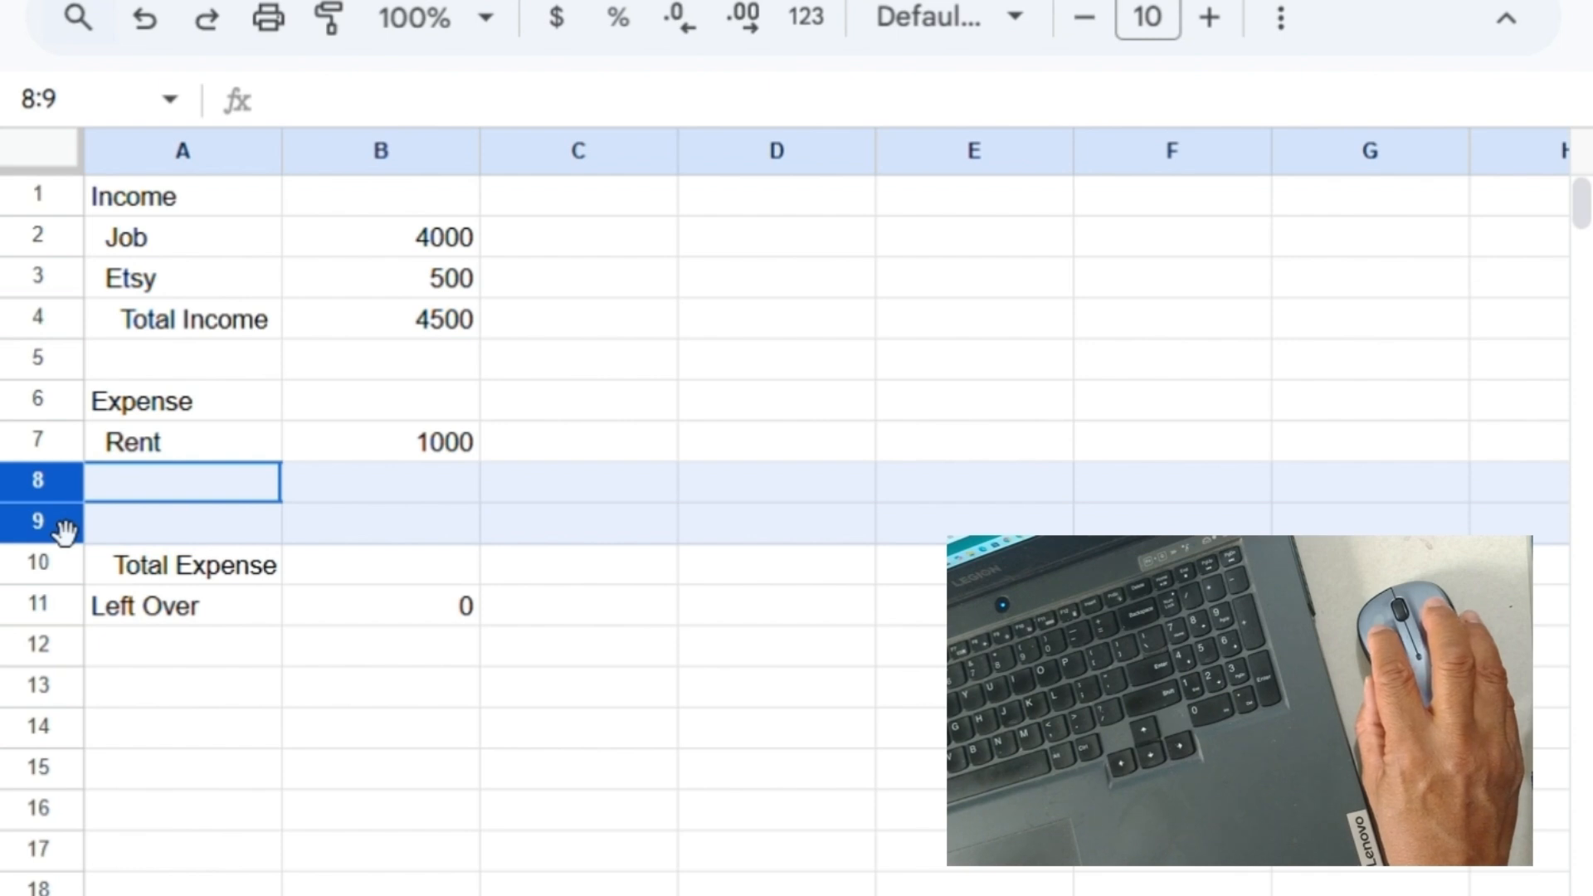
pyautogui.moveTo(64, 531); pyautogui.dragTo(64, 531)
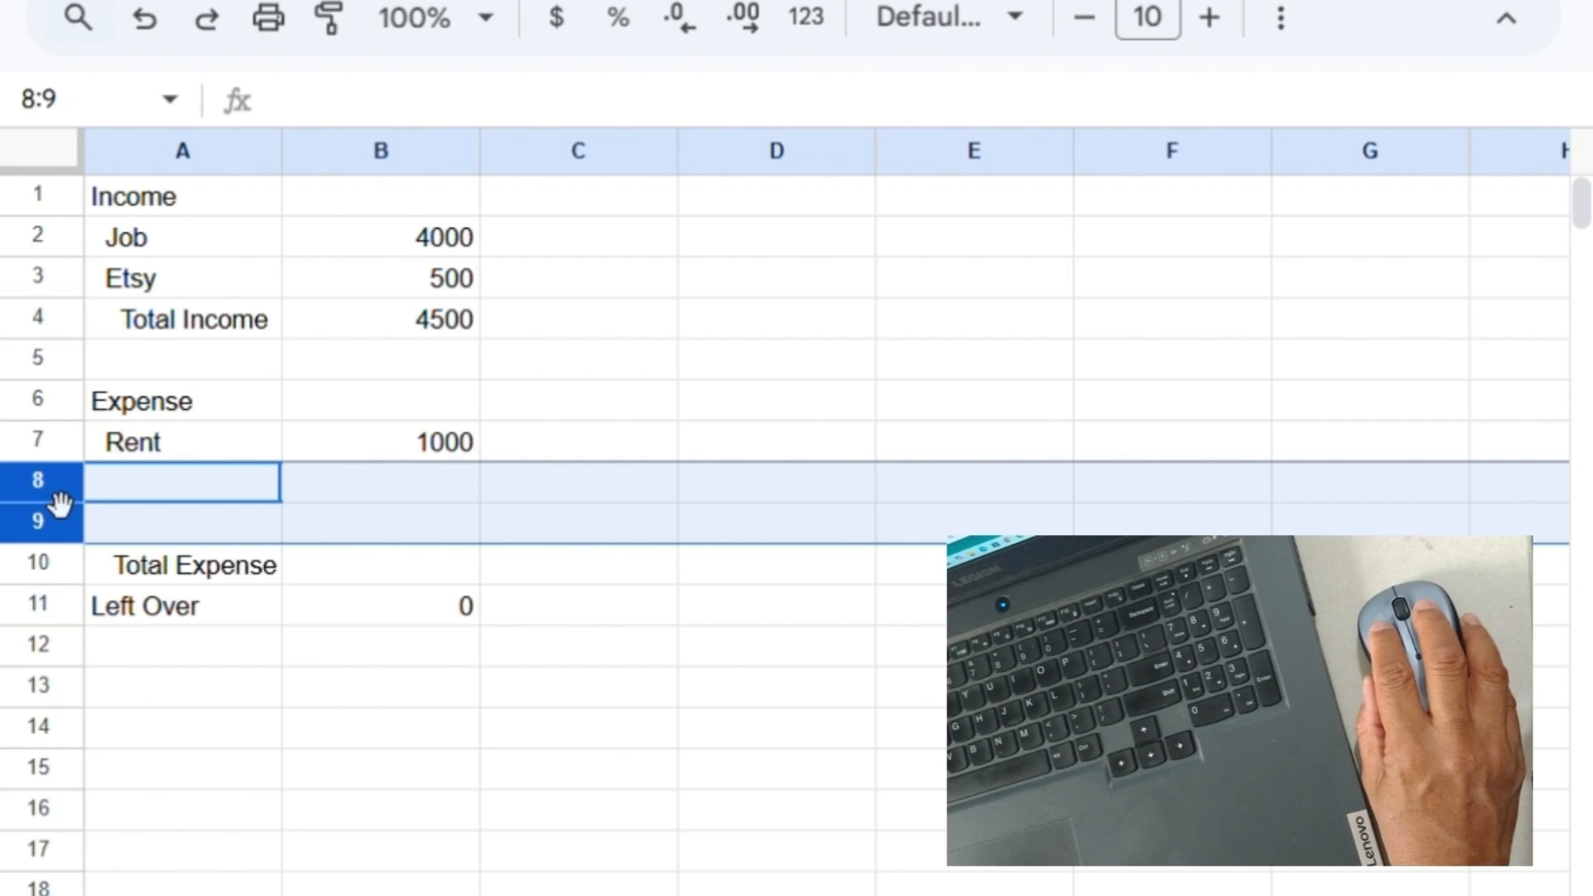
pyautogui.moveTo(58, 516); pyautogui.dragTo(62, 498)
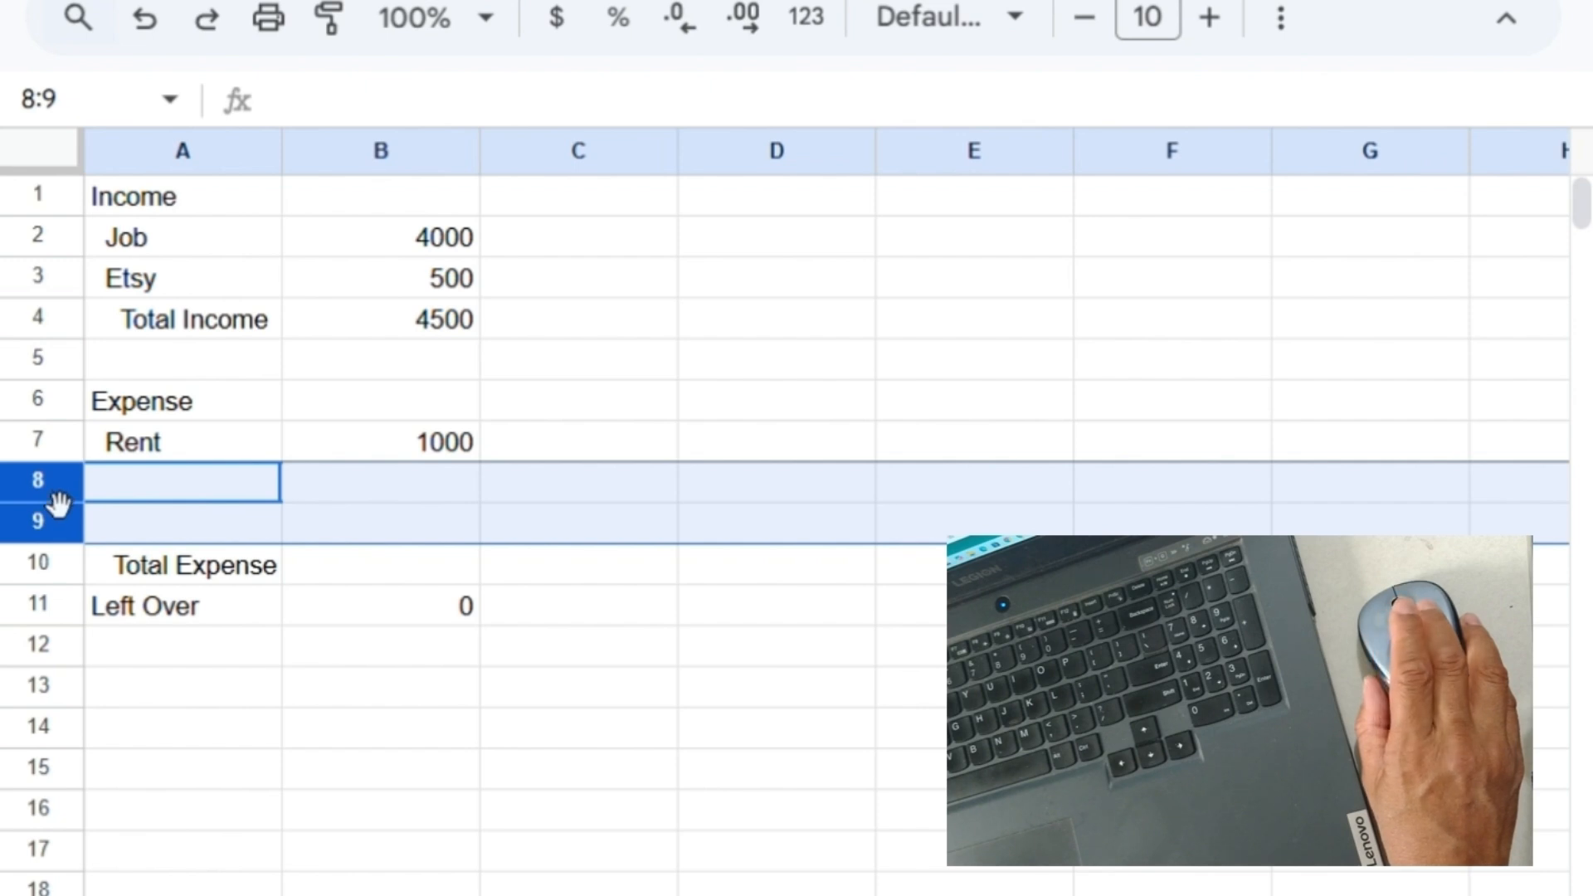
pyautogui.rightClick(58, 502)
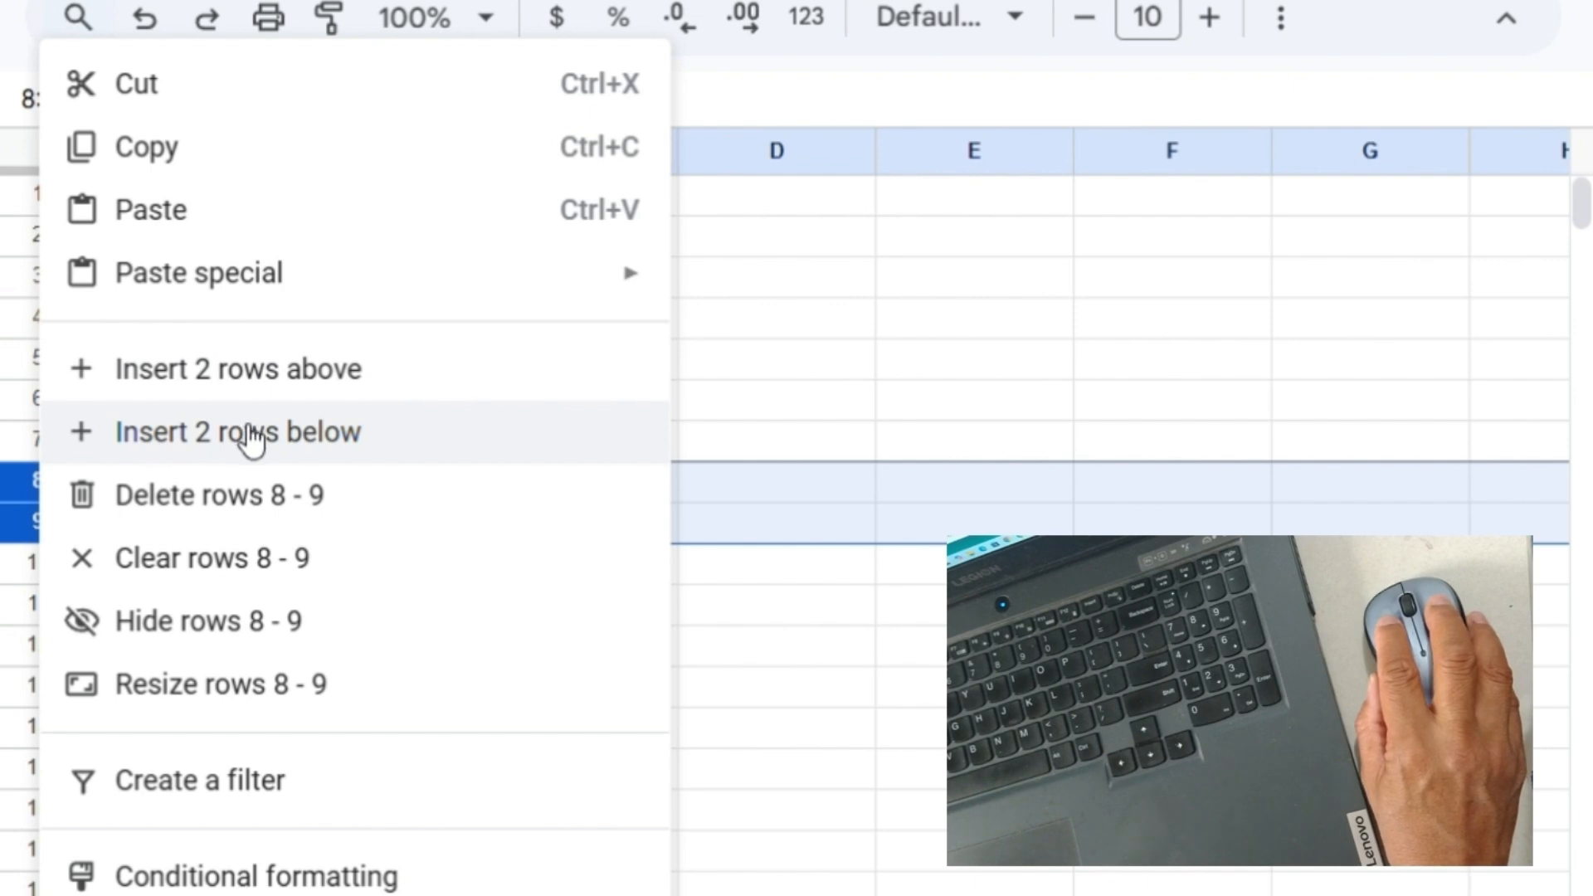
pyautogui.click(249, 433)
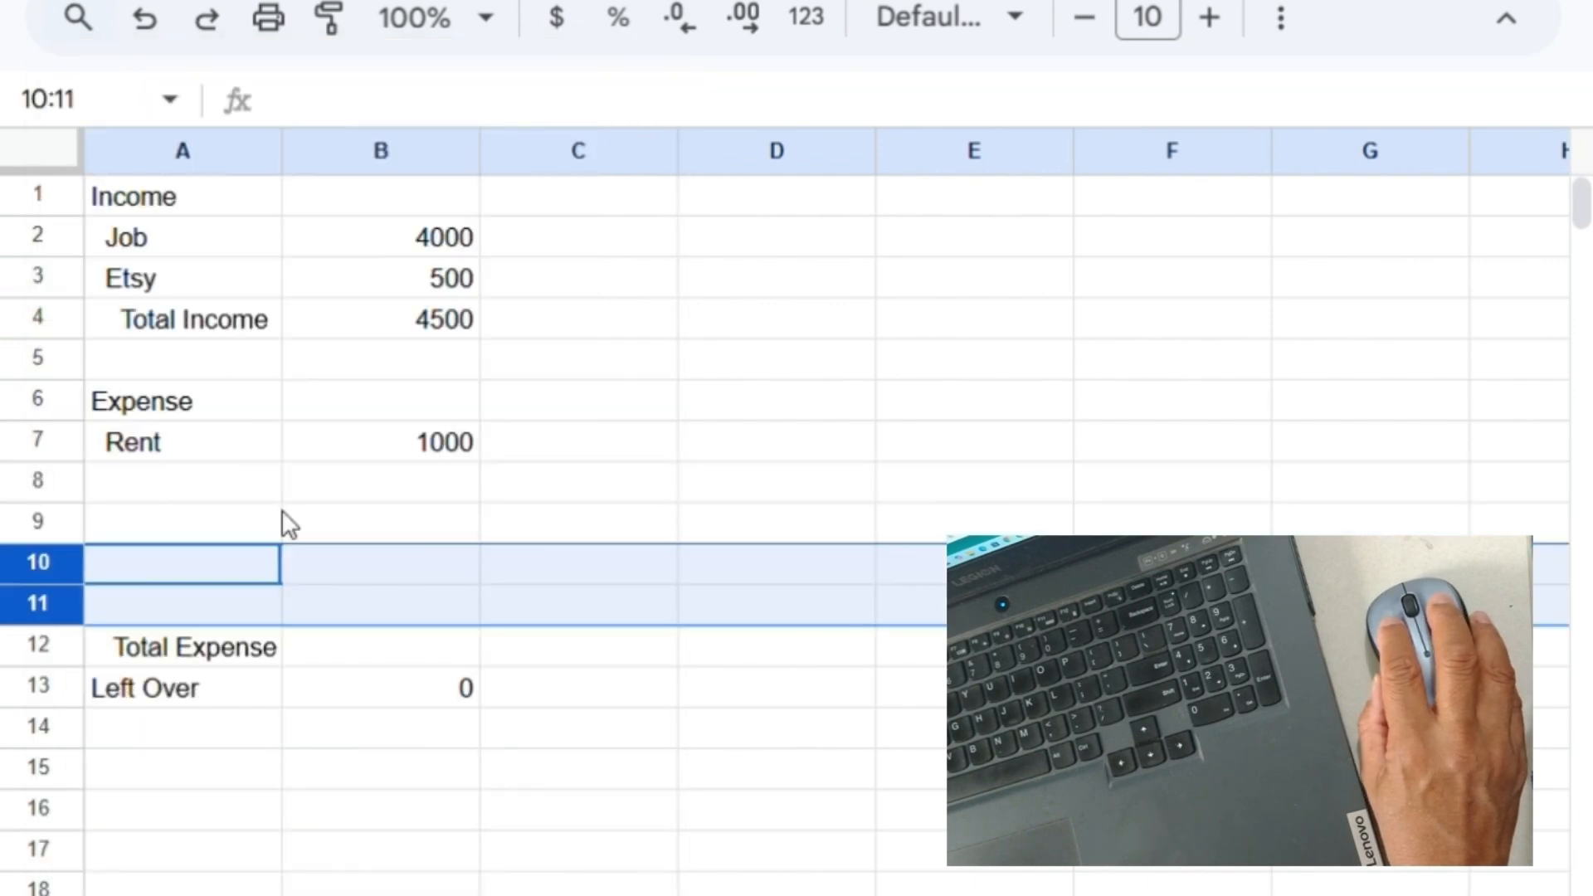
pyautogui.click(332, 486)
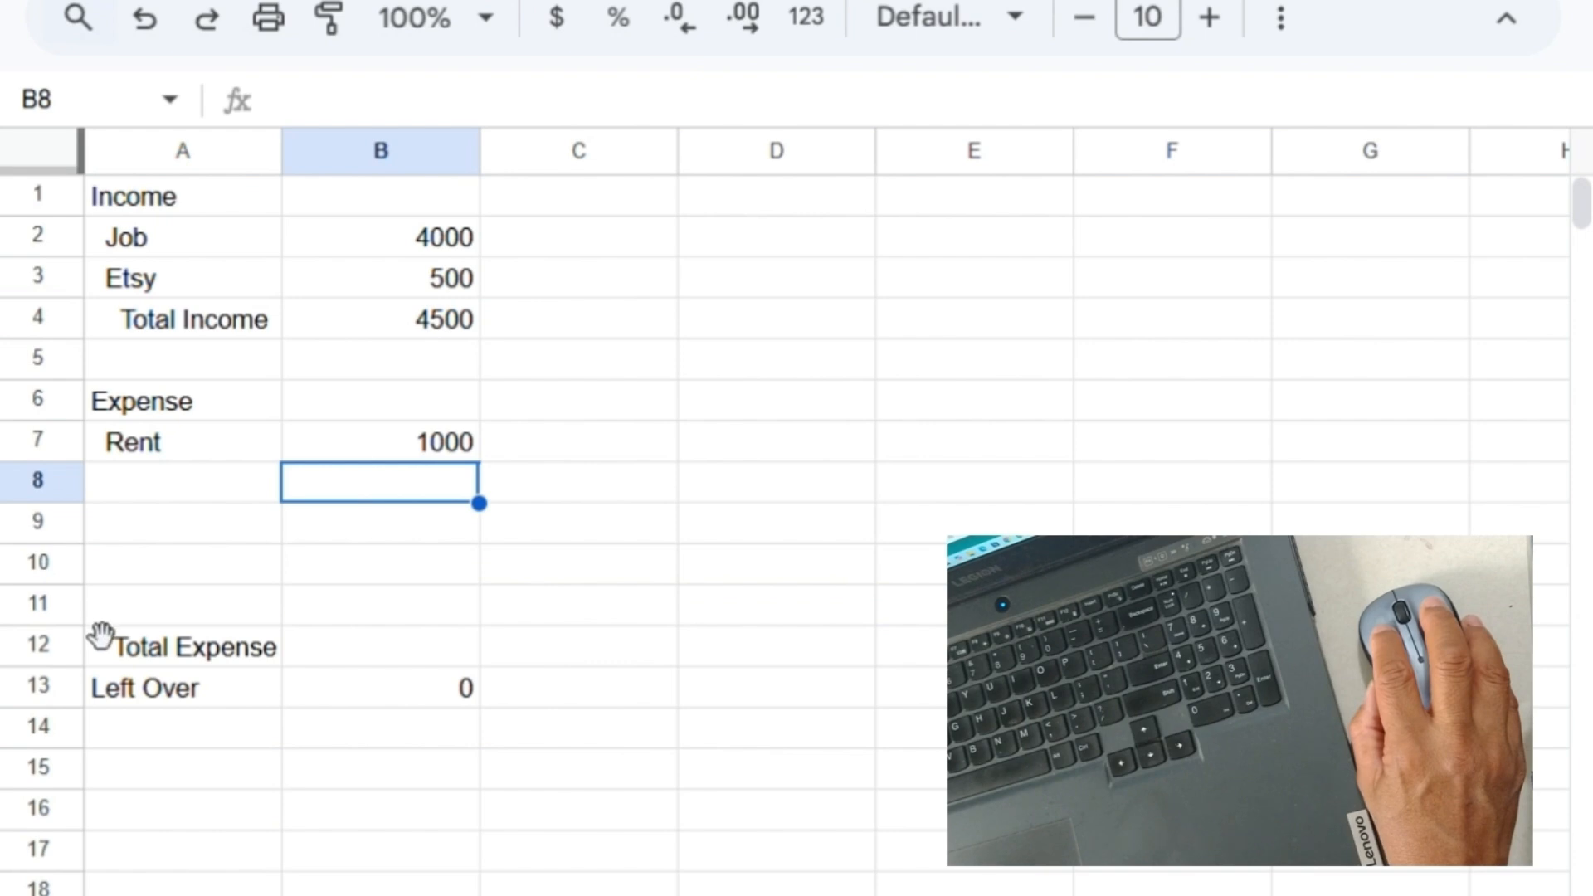
pyautogui.rightClick(62, 595)
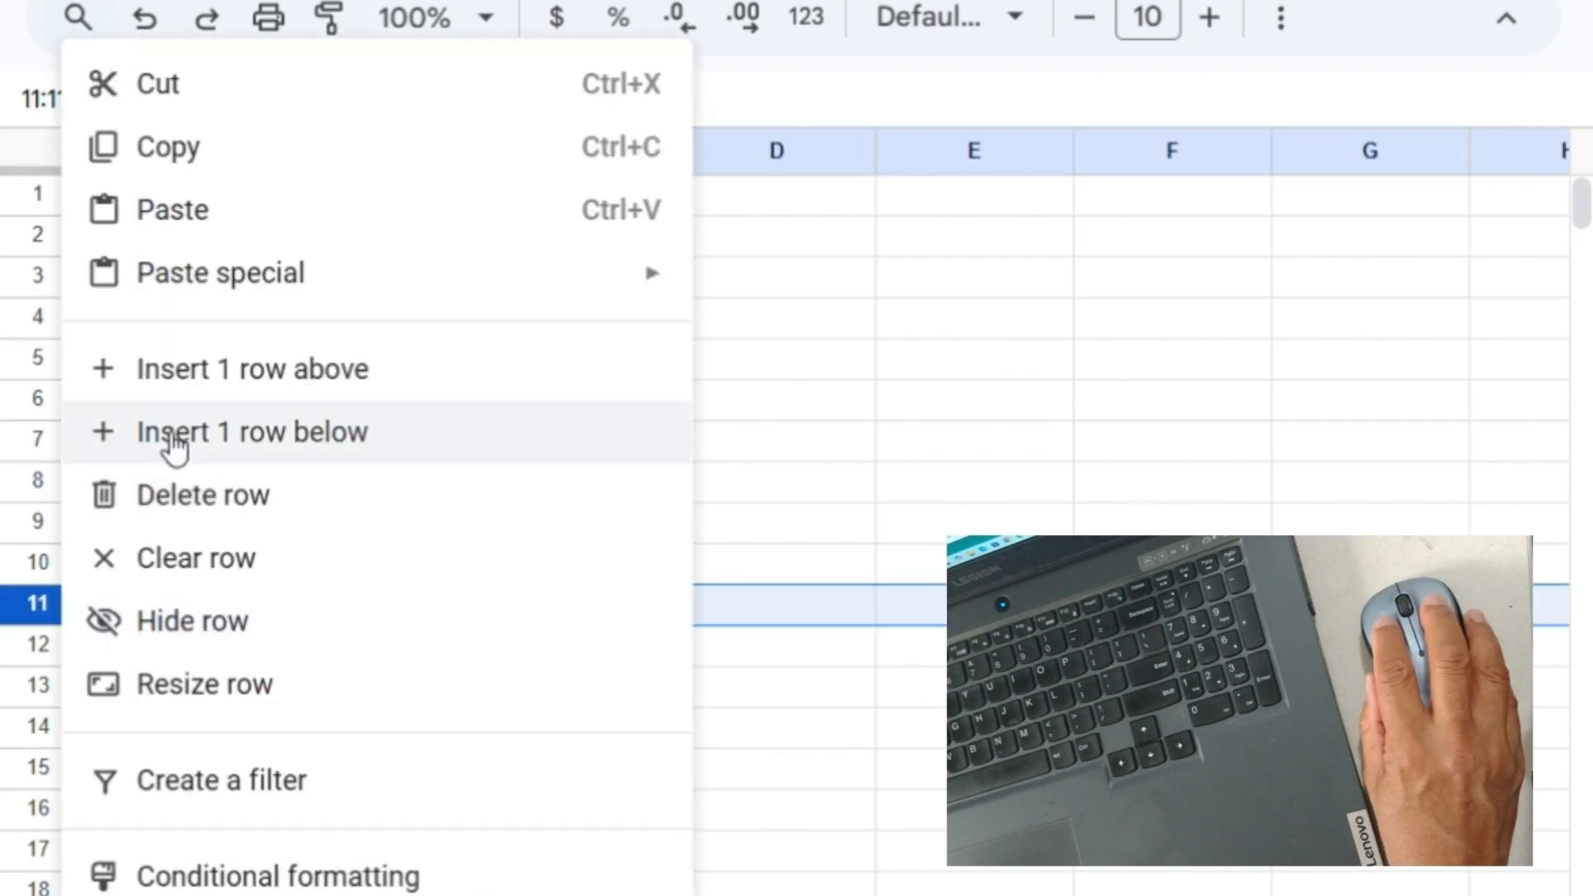
pyautogui.click(747, 459)
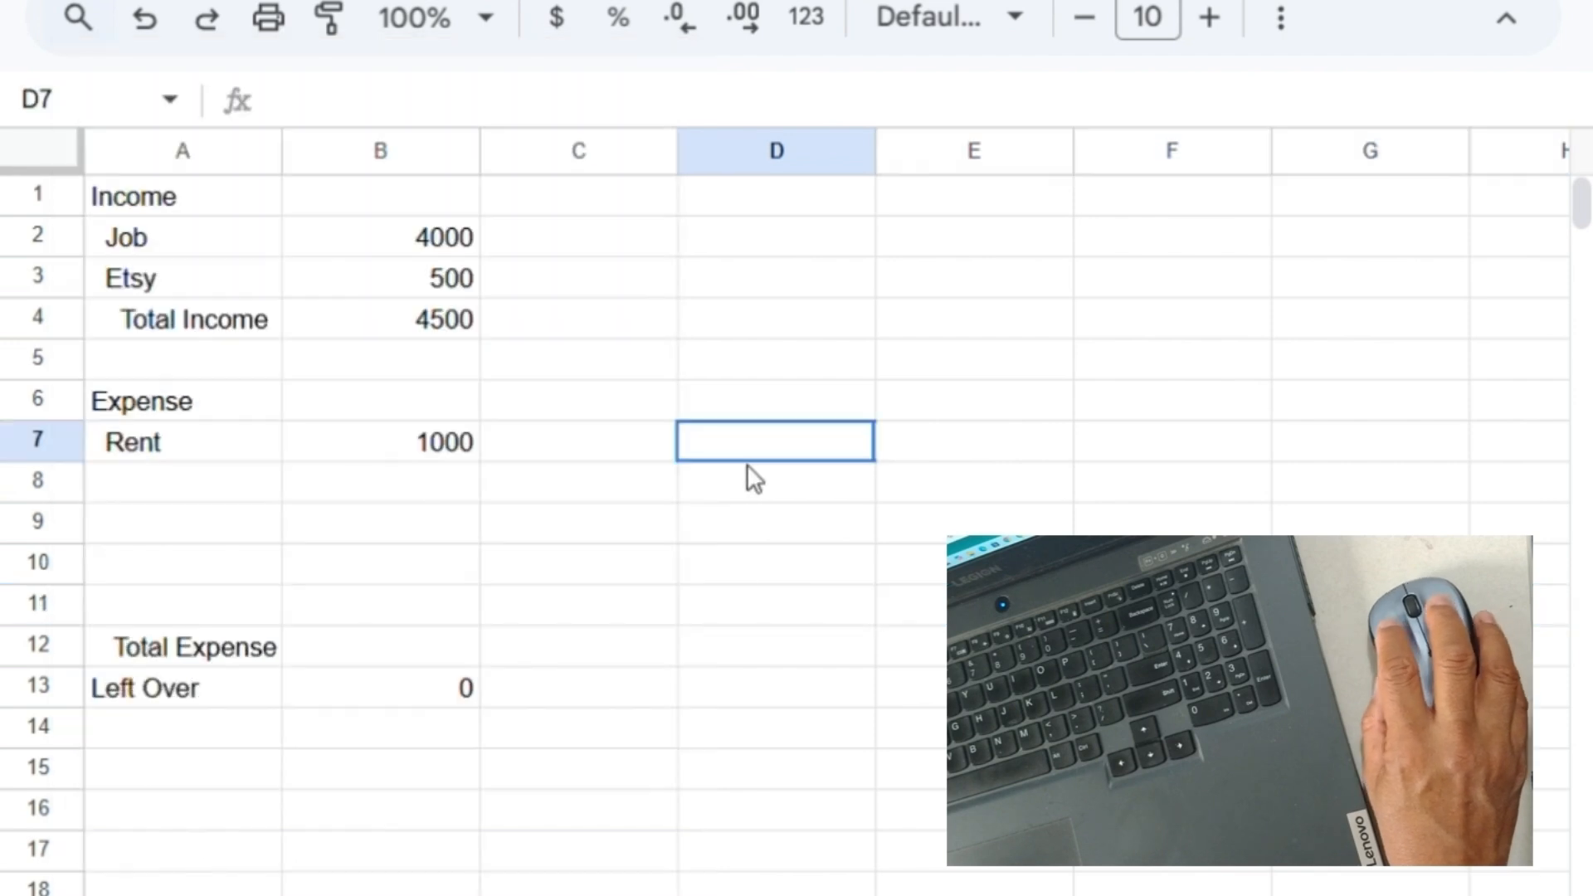
# - Enter the expense labels "Utilities" in A8 and "Groceries" in A9, indented with leading spaces like Rent
pyautogui.click(186, 486)
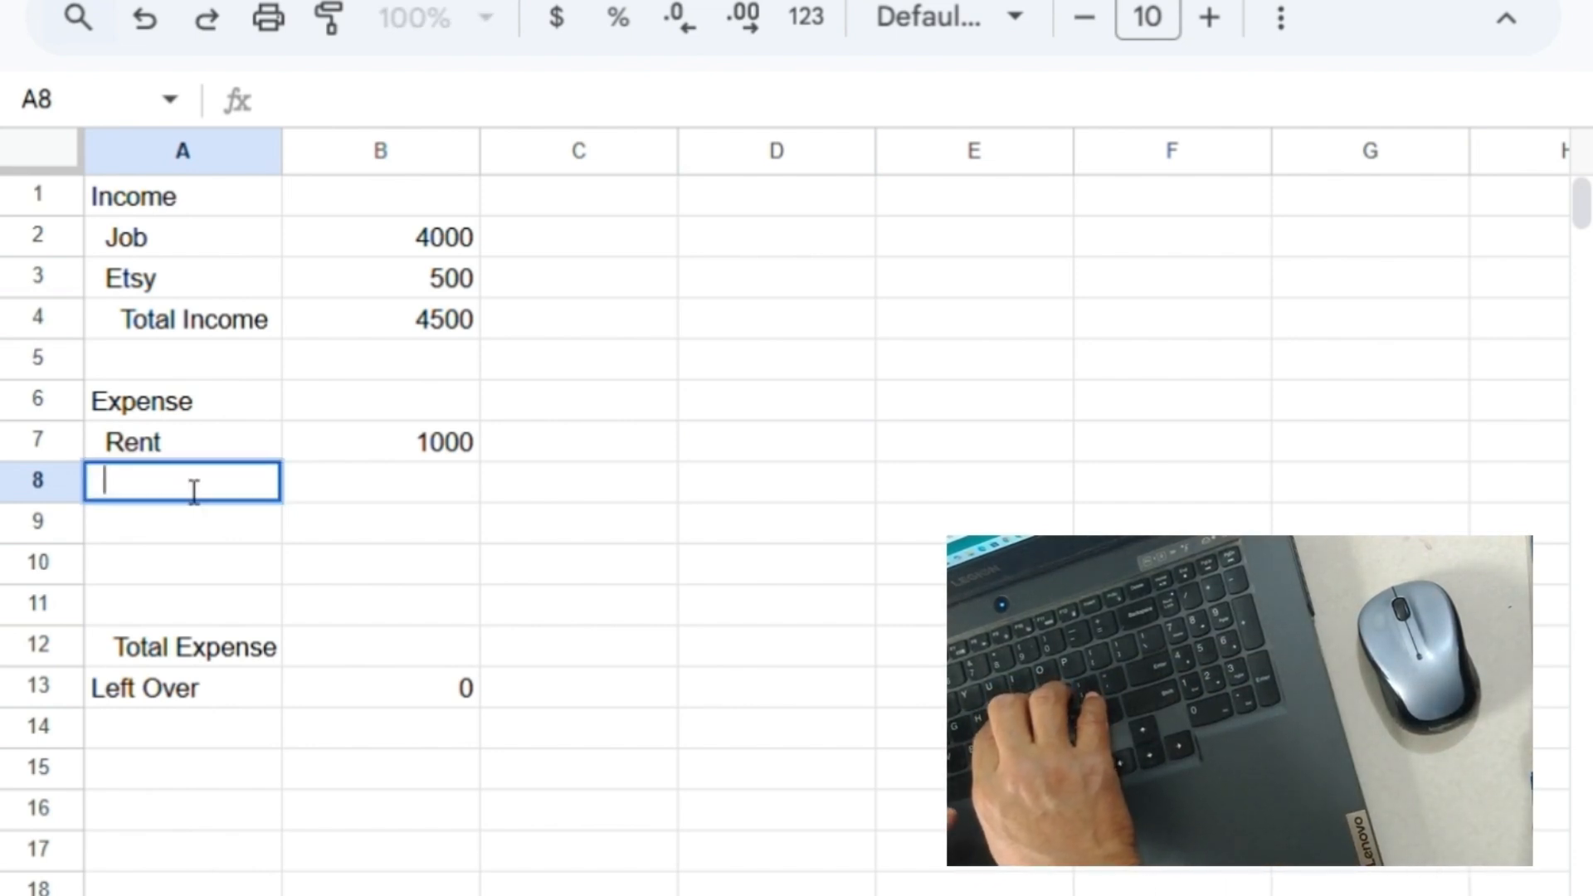
pyautogui.write('Utilities')
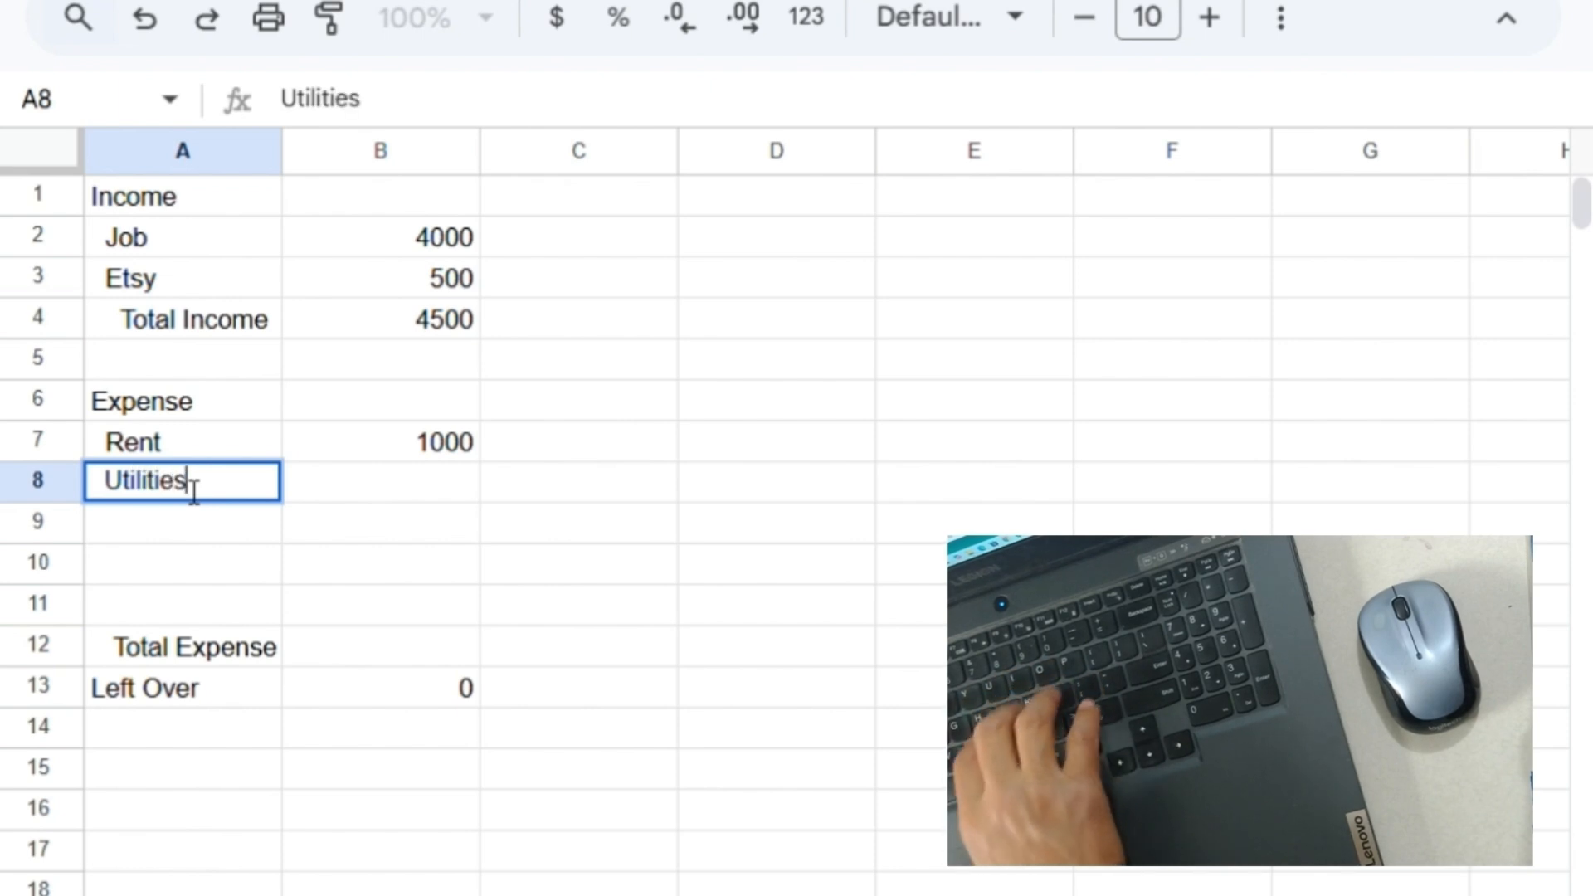
pyautogui.press('Return')
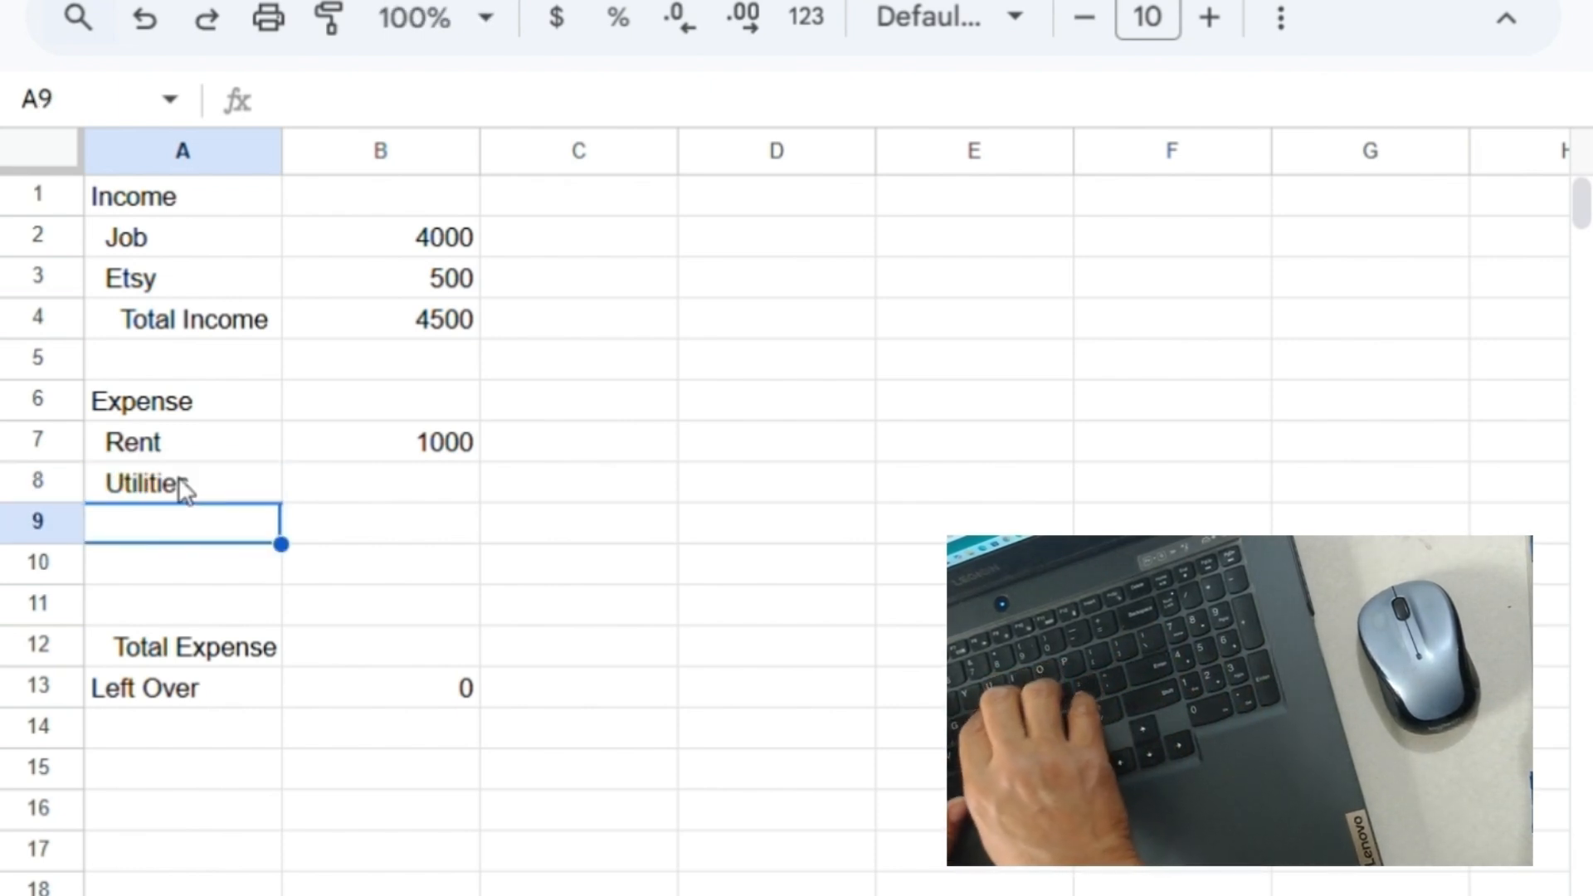
pyautogui.write('Grocier')
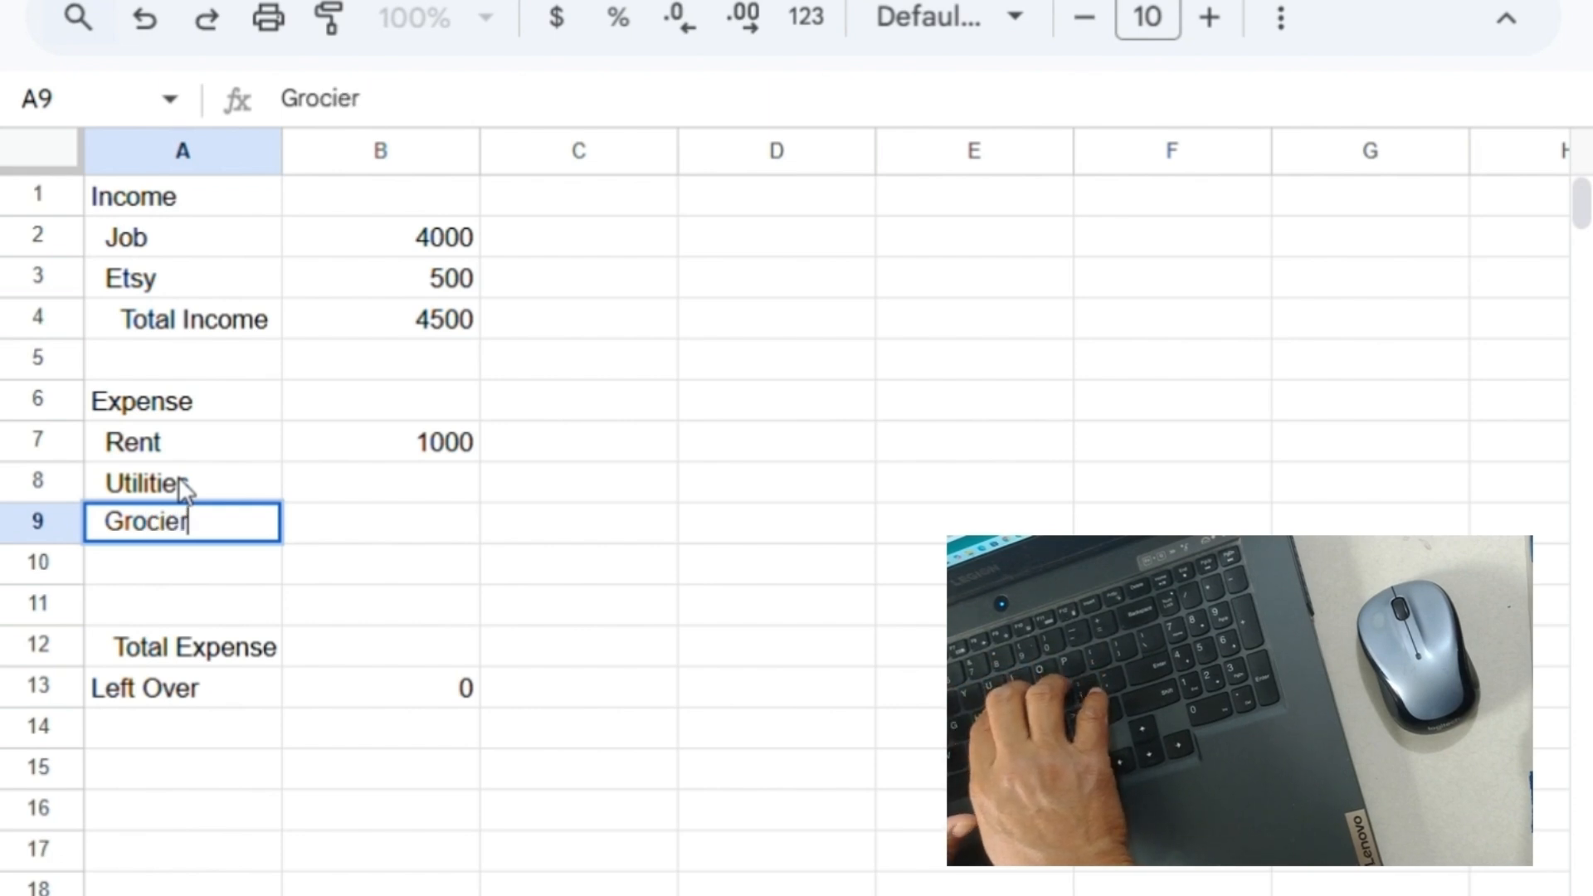
pyautogui.press('BackSpace')
pyautogui.press('BackSpace')
pyautogui.press('BackSpace')
pyautogui.write('eries')
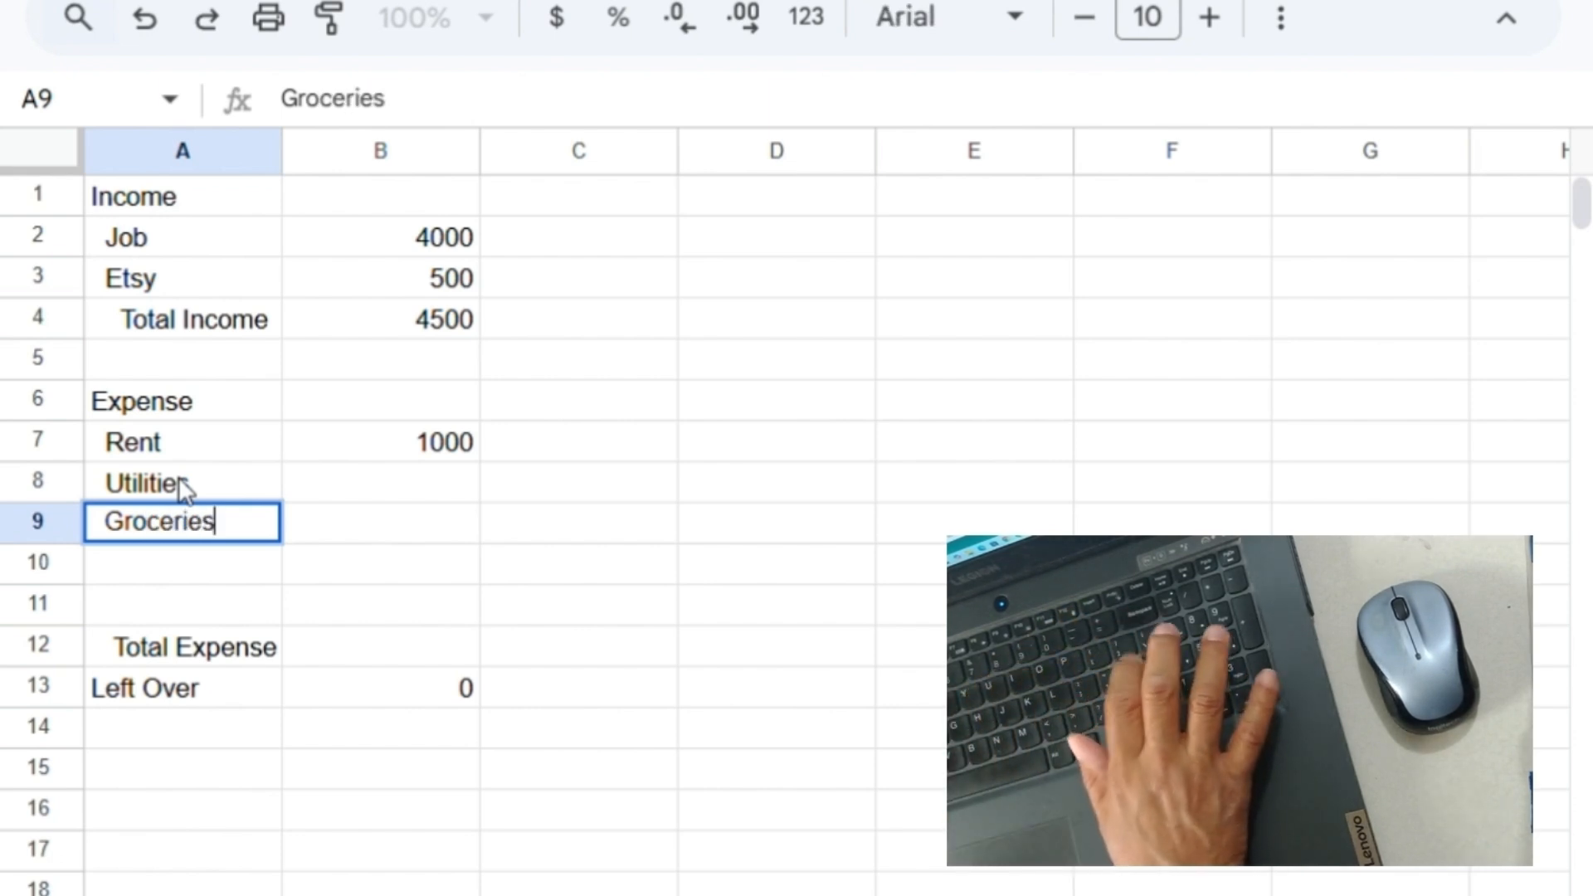
pyautogui.press('Return')
# - Enter the indented expense labels "Entertainment" in A10 and "Transportation" in A11
pyautogui.write('E')
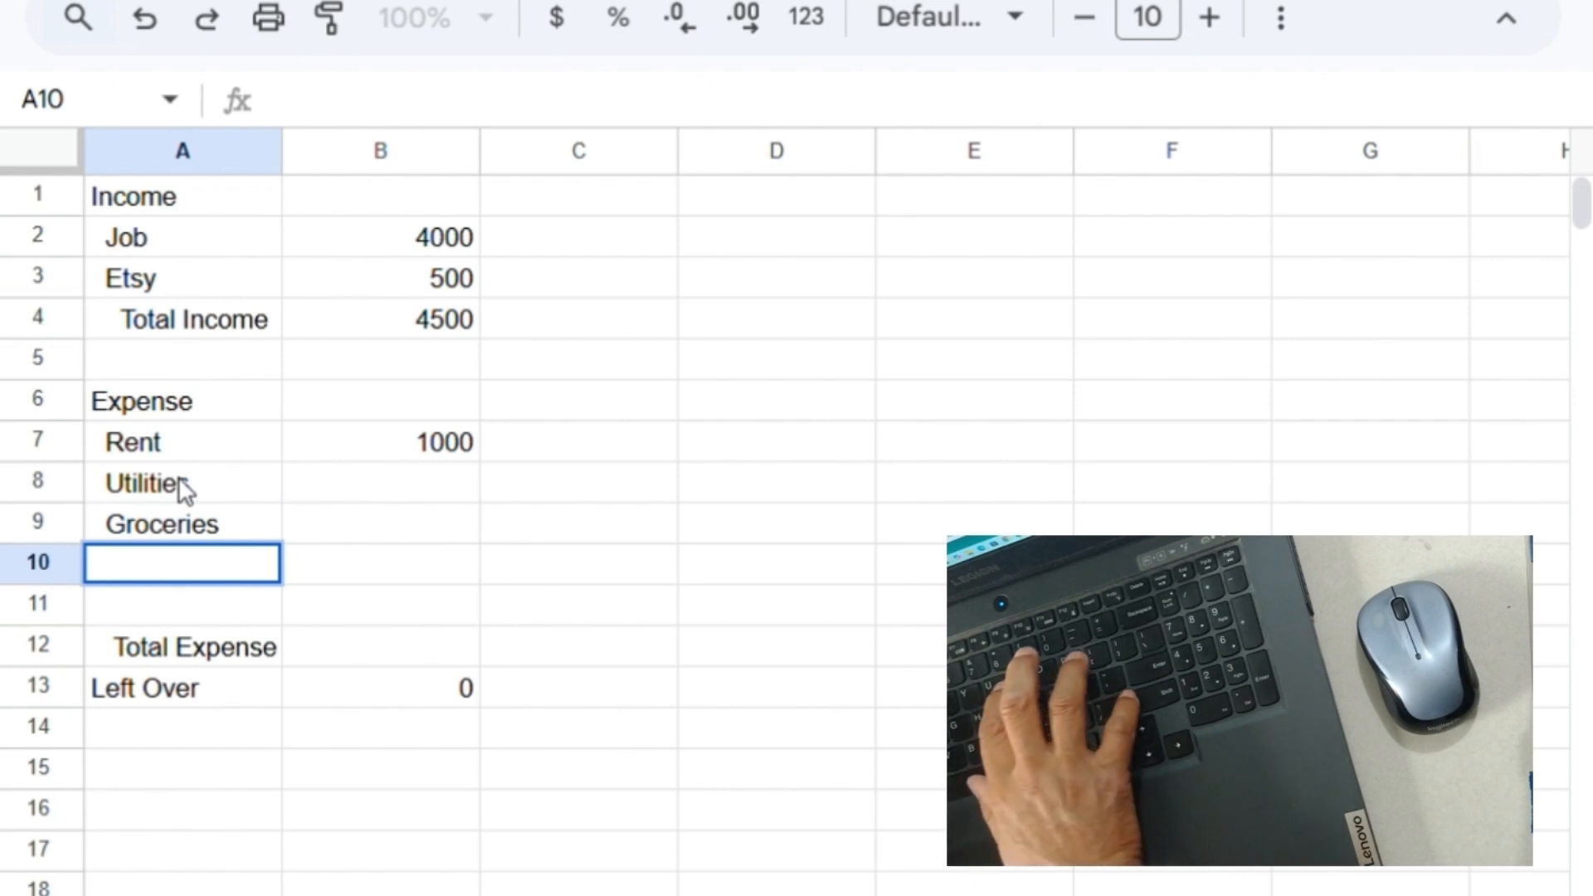
pyautogui.write('ntertai')
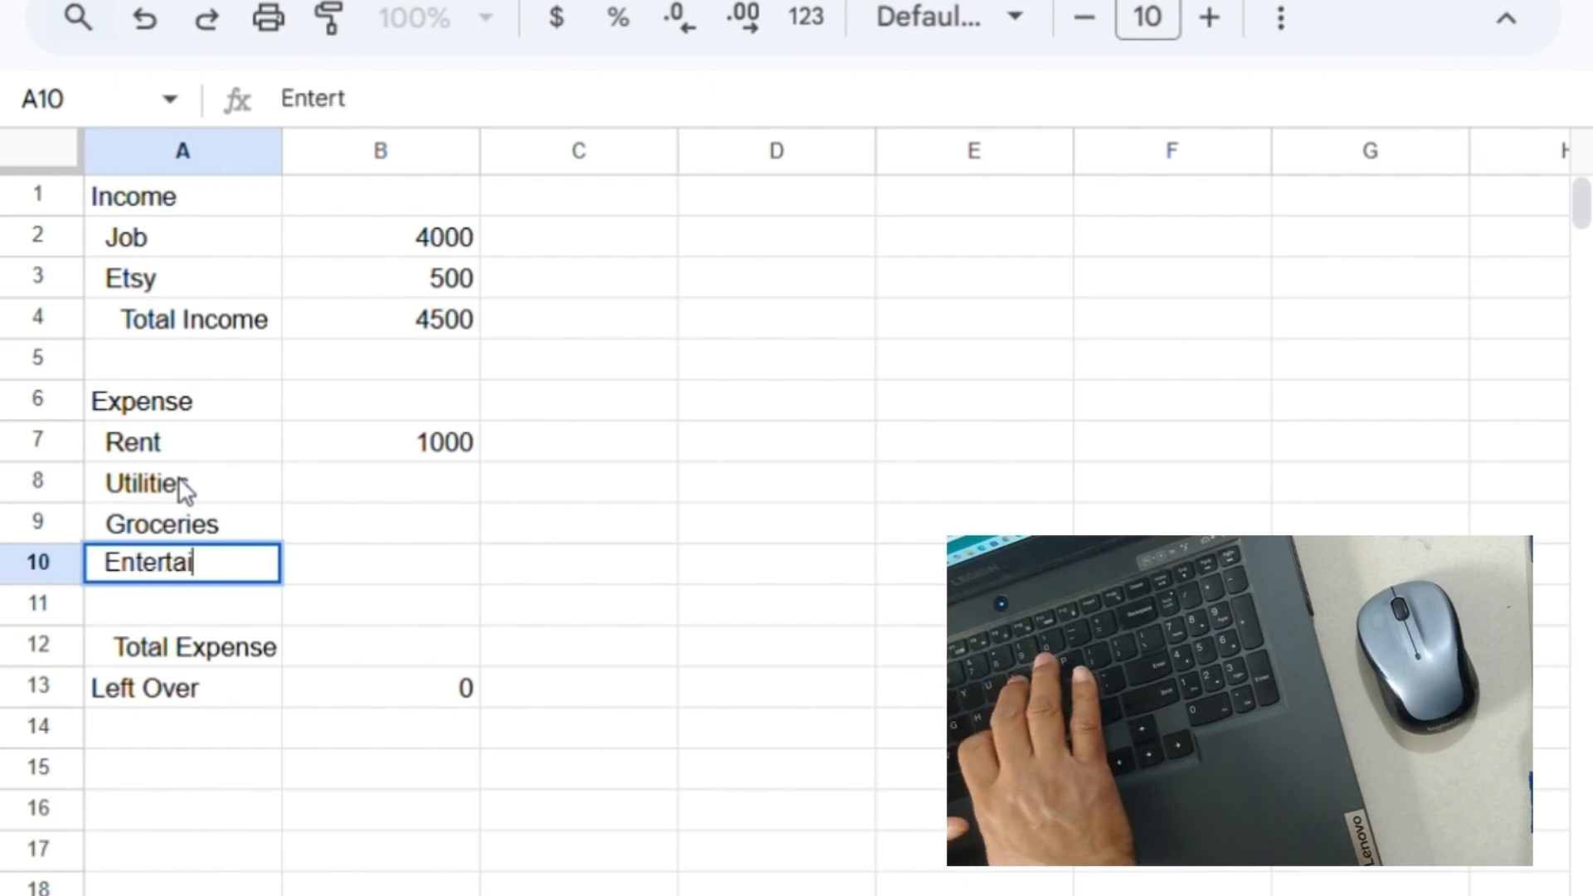
pyautogui.write('nment')
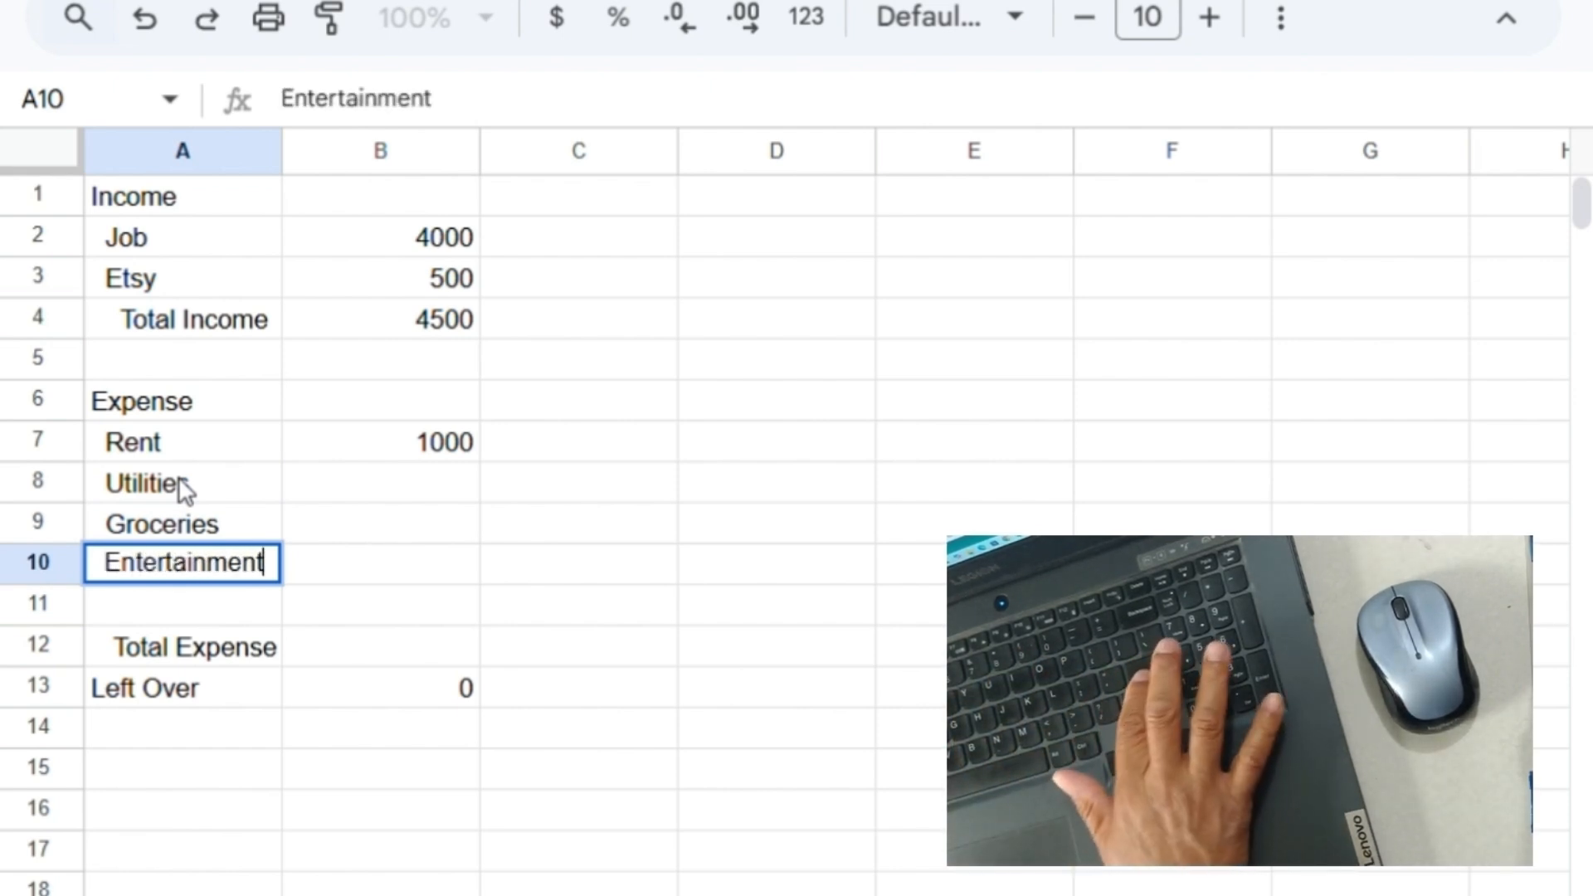
pyautogui.press('Return')
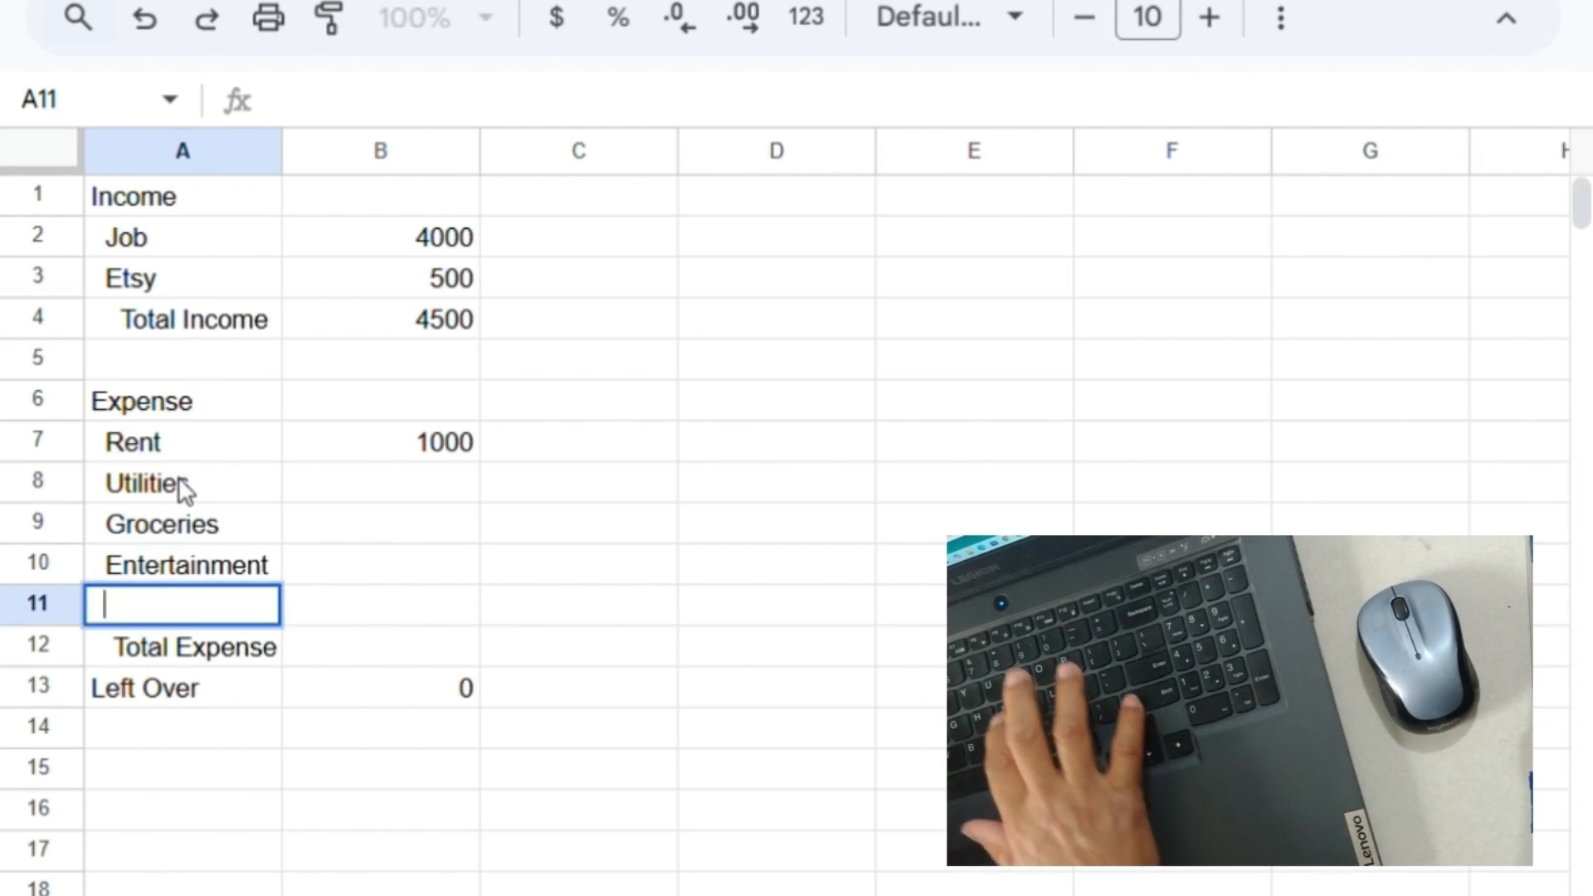
pyautogui.write('Transpor')
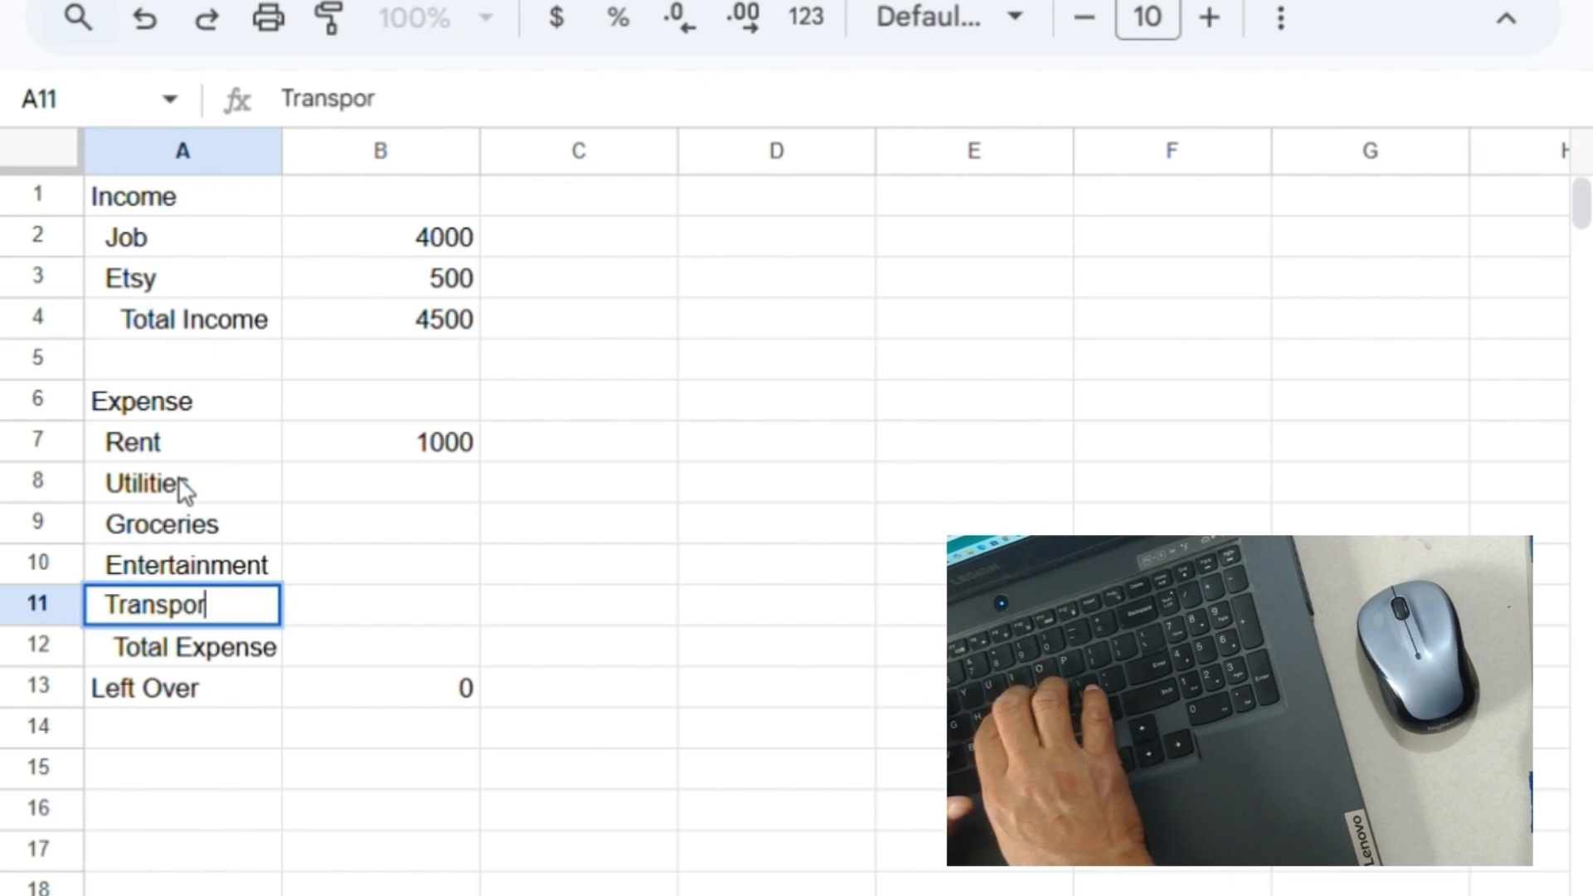
pyautogui.write('tatino')
pyautogui.press('BackSpace')
pyautogui.press('BackSpace')
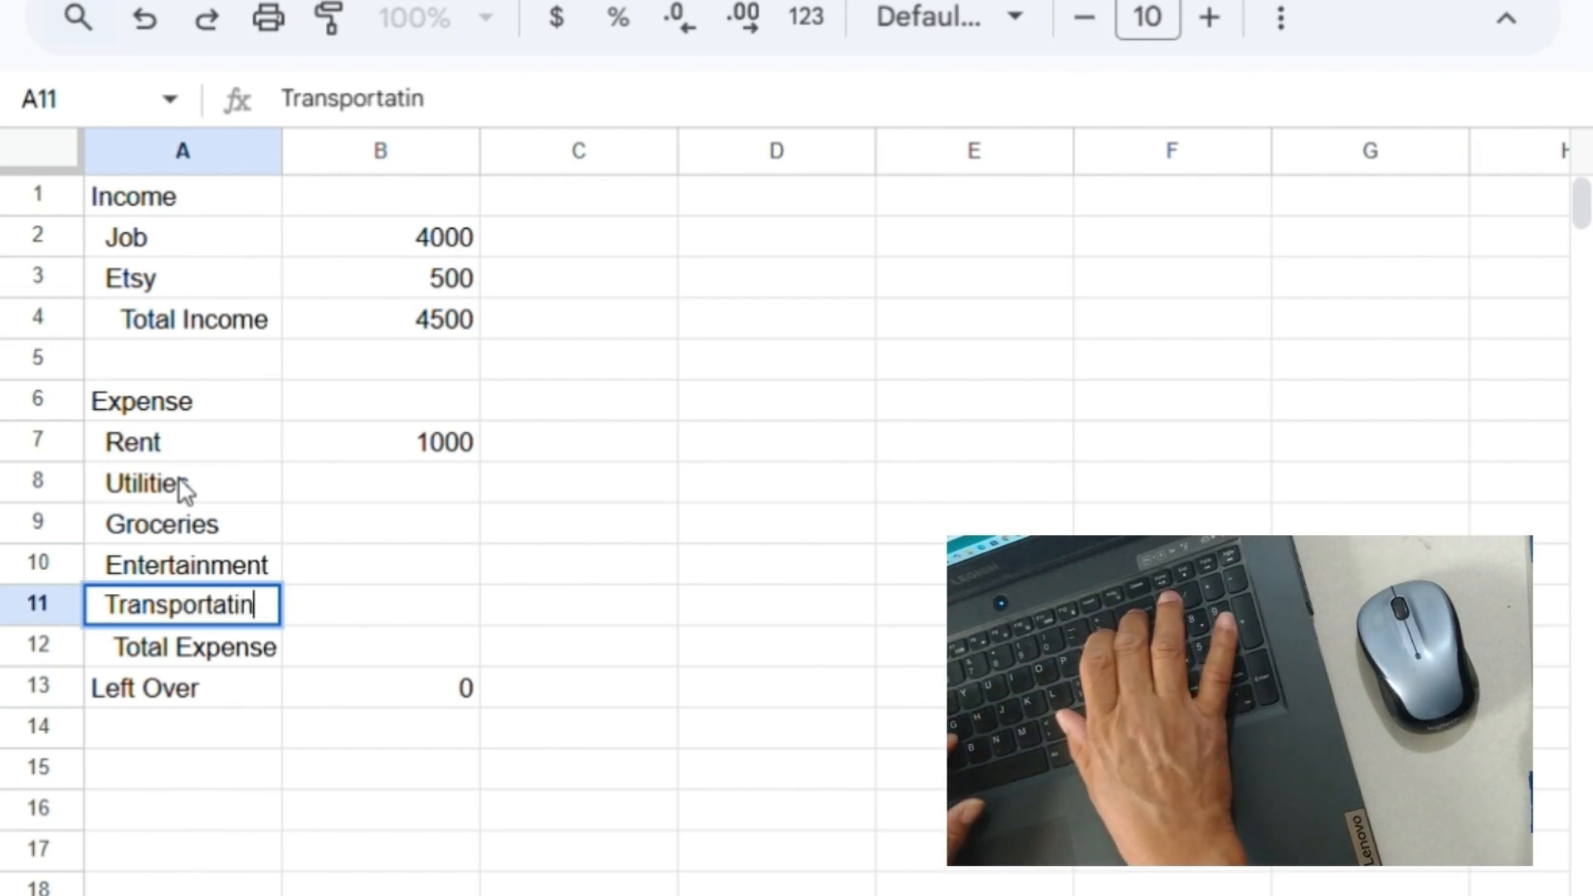
pyautogui.write('on')
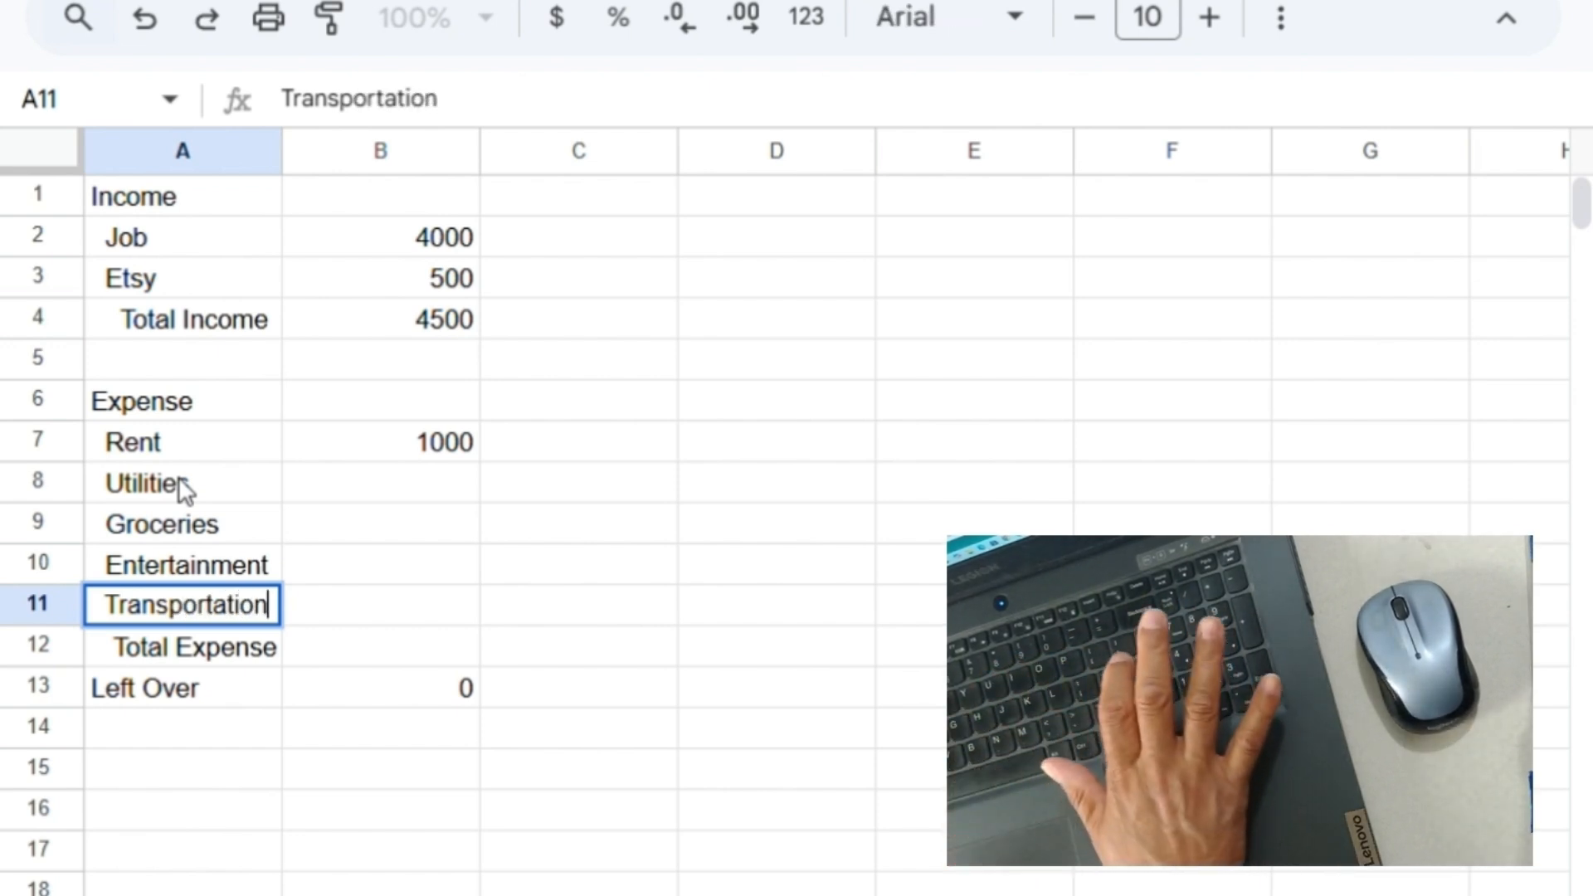
pyautogui.press('Return')
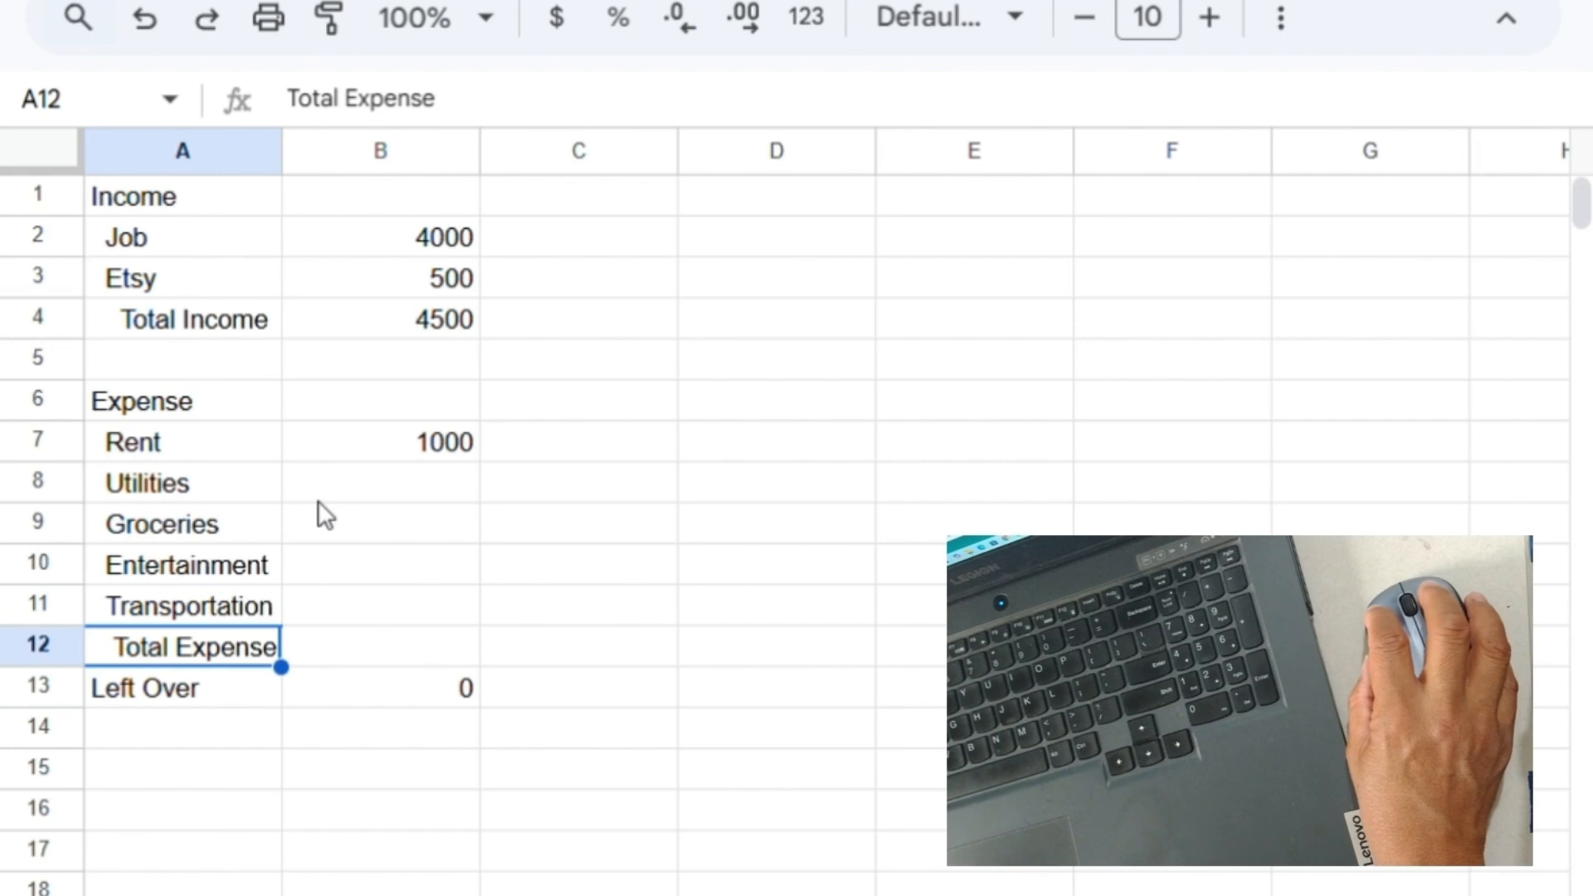
# - Enter the expense amounts in column B: 500 for Utilities, 300 for Groceries, 200 for Entertainment and 100 for Transportation
pyautogui.click(371, 482)
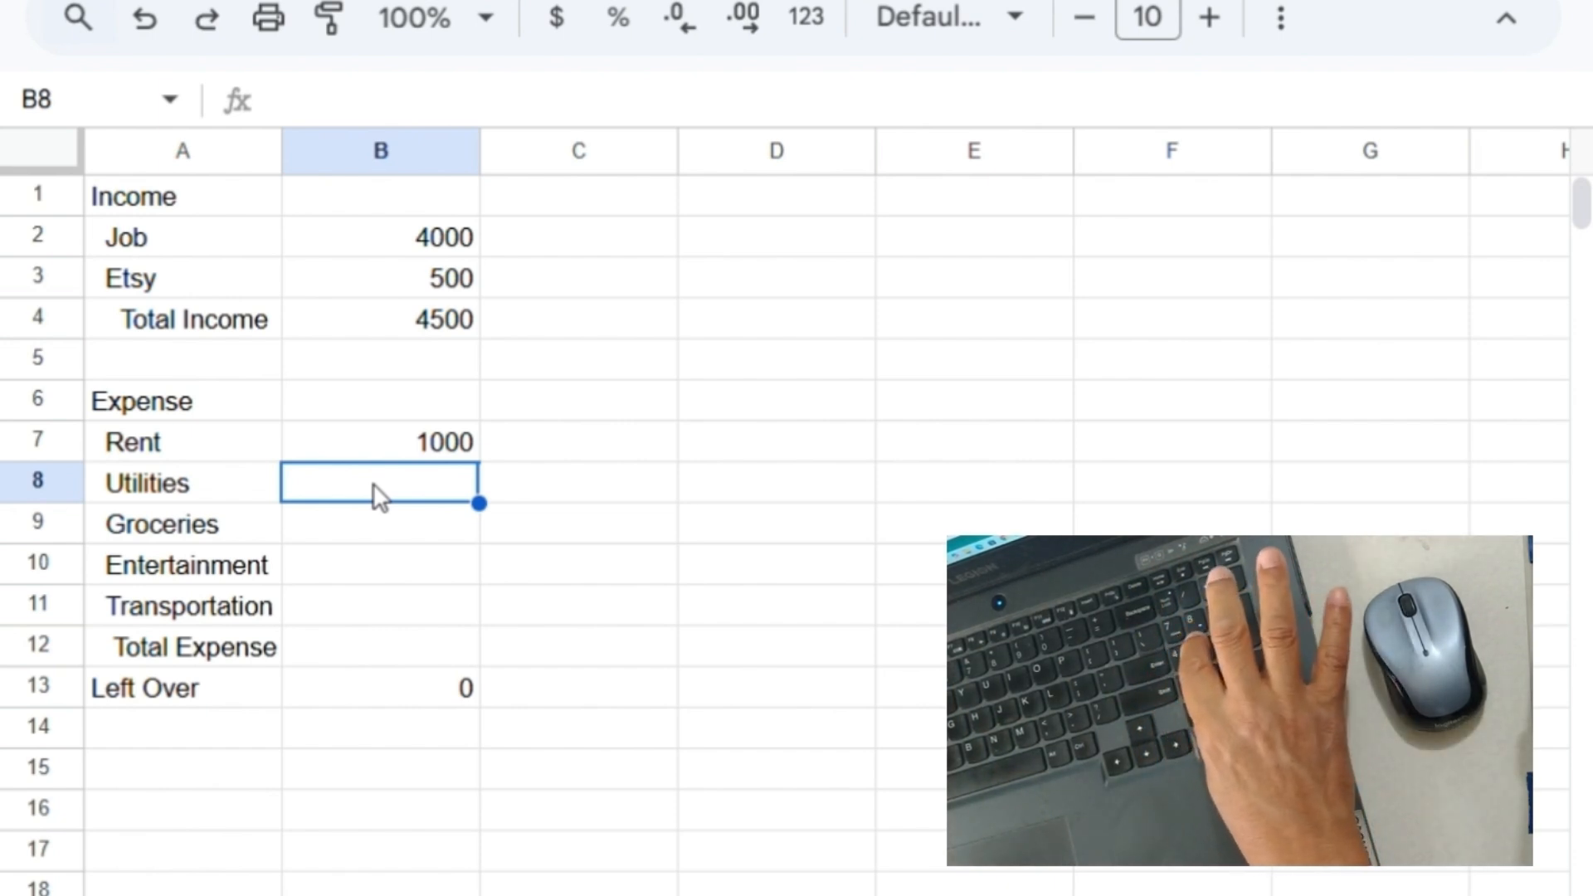
pyautogui.write('500')
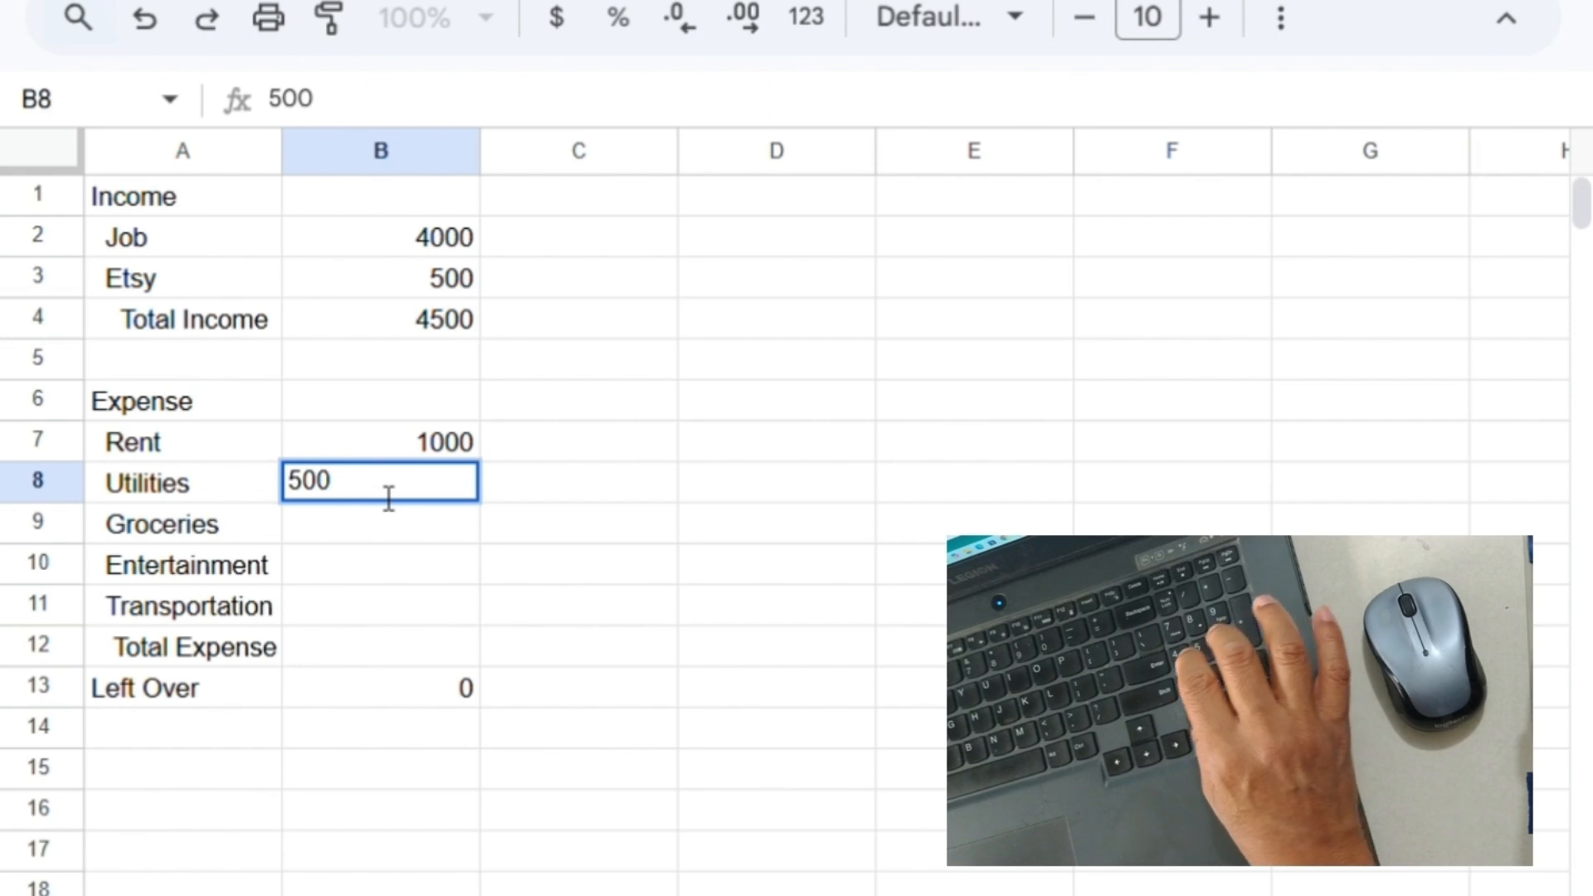
pyautogui.press('Return')
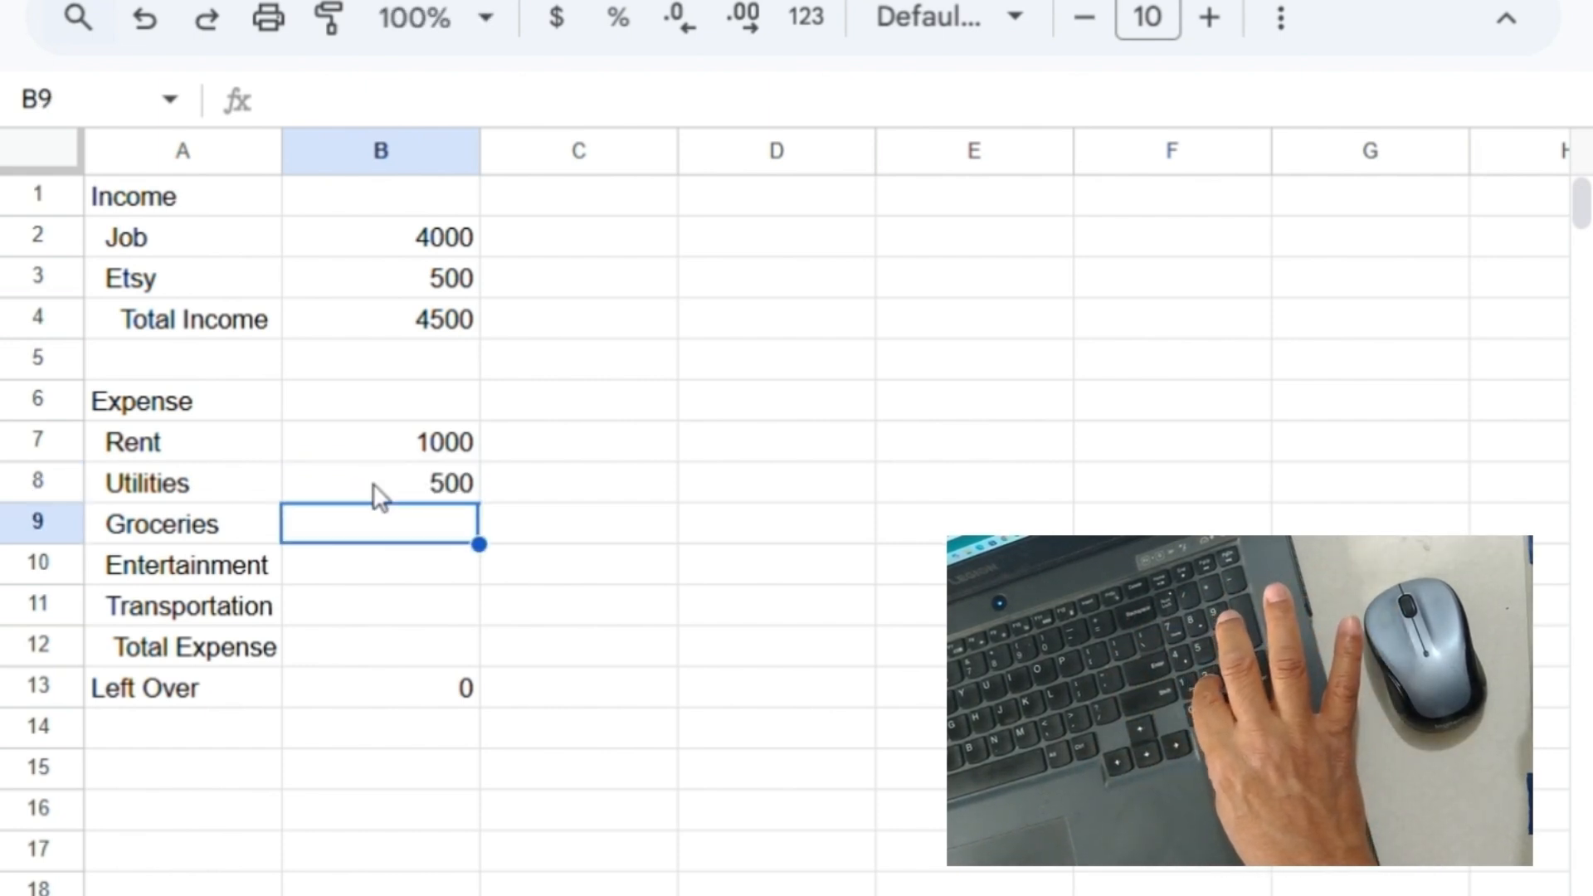
pyautogui.write('300')
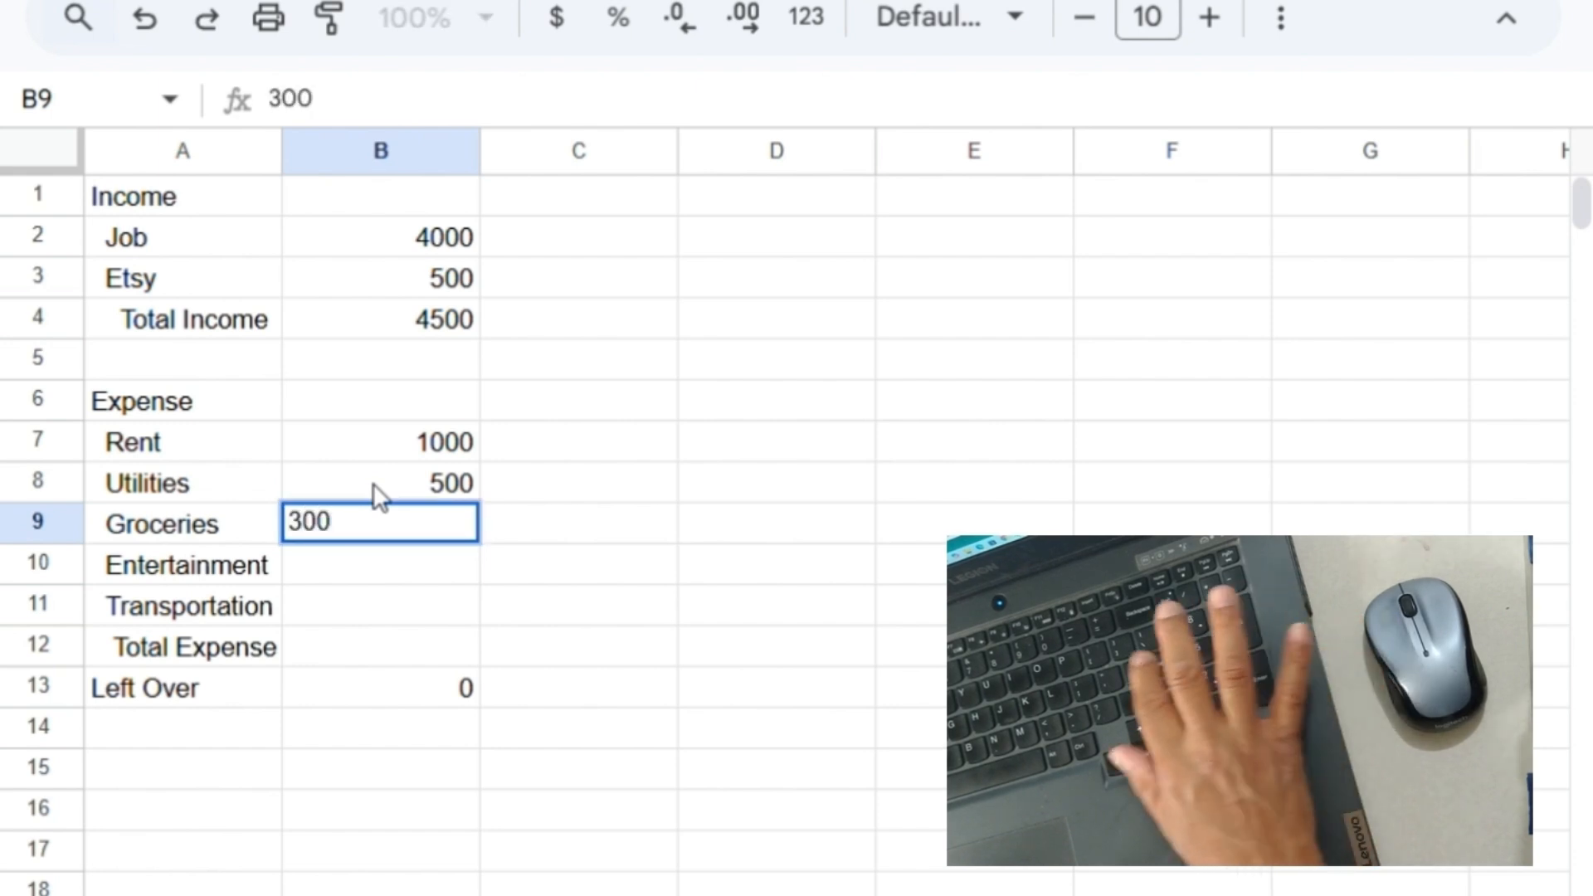
pyautogui.press('Return')
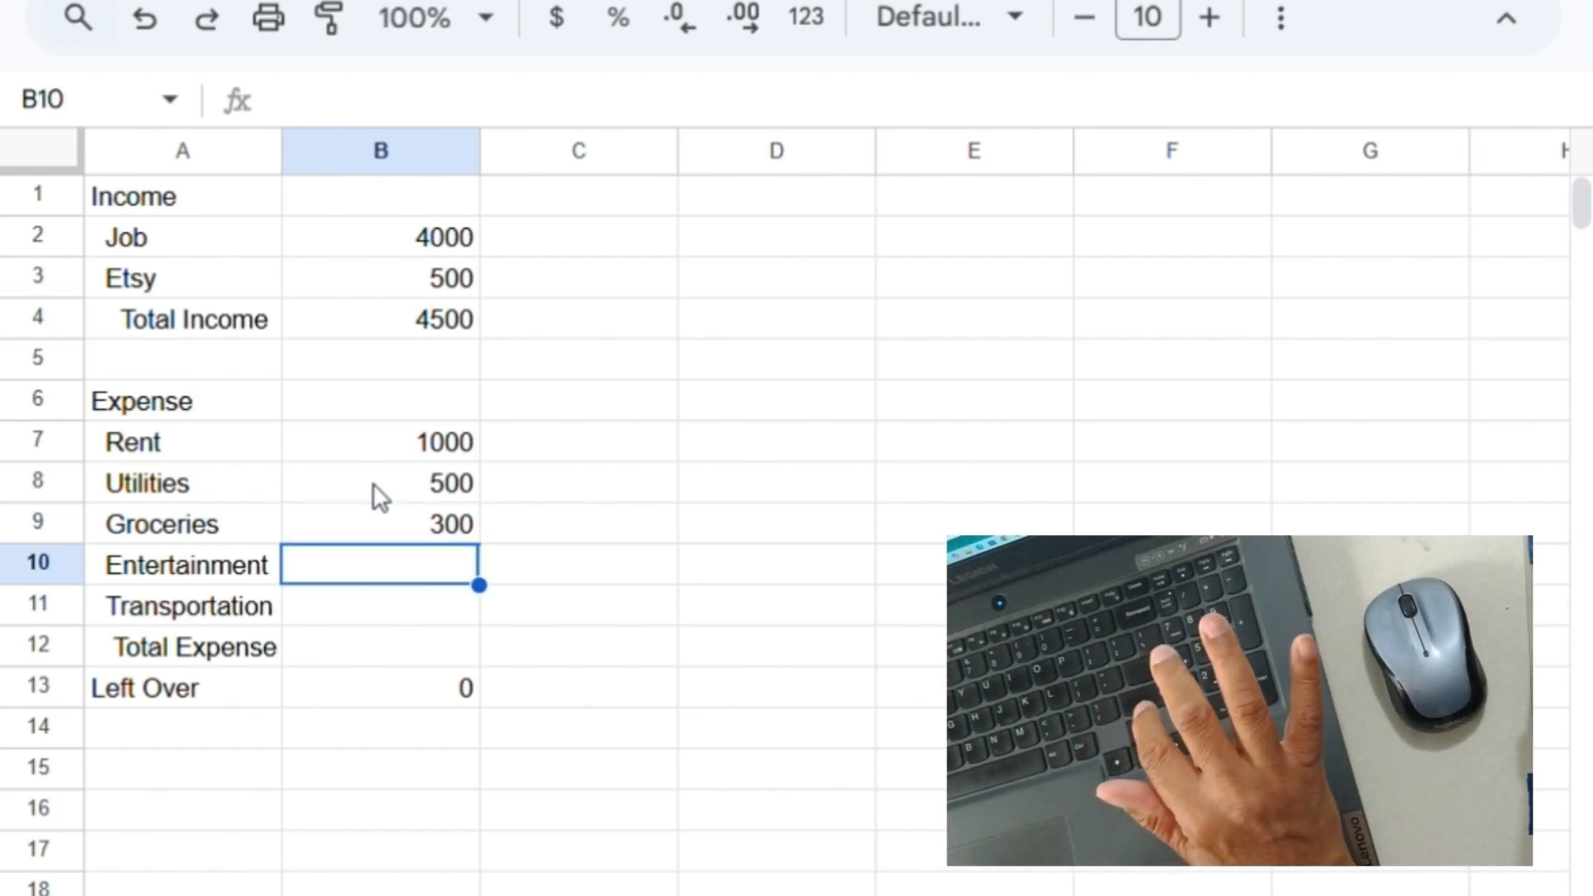
pyautogui.write('200')
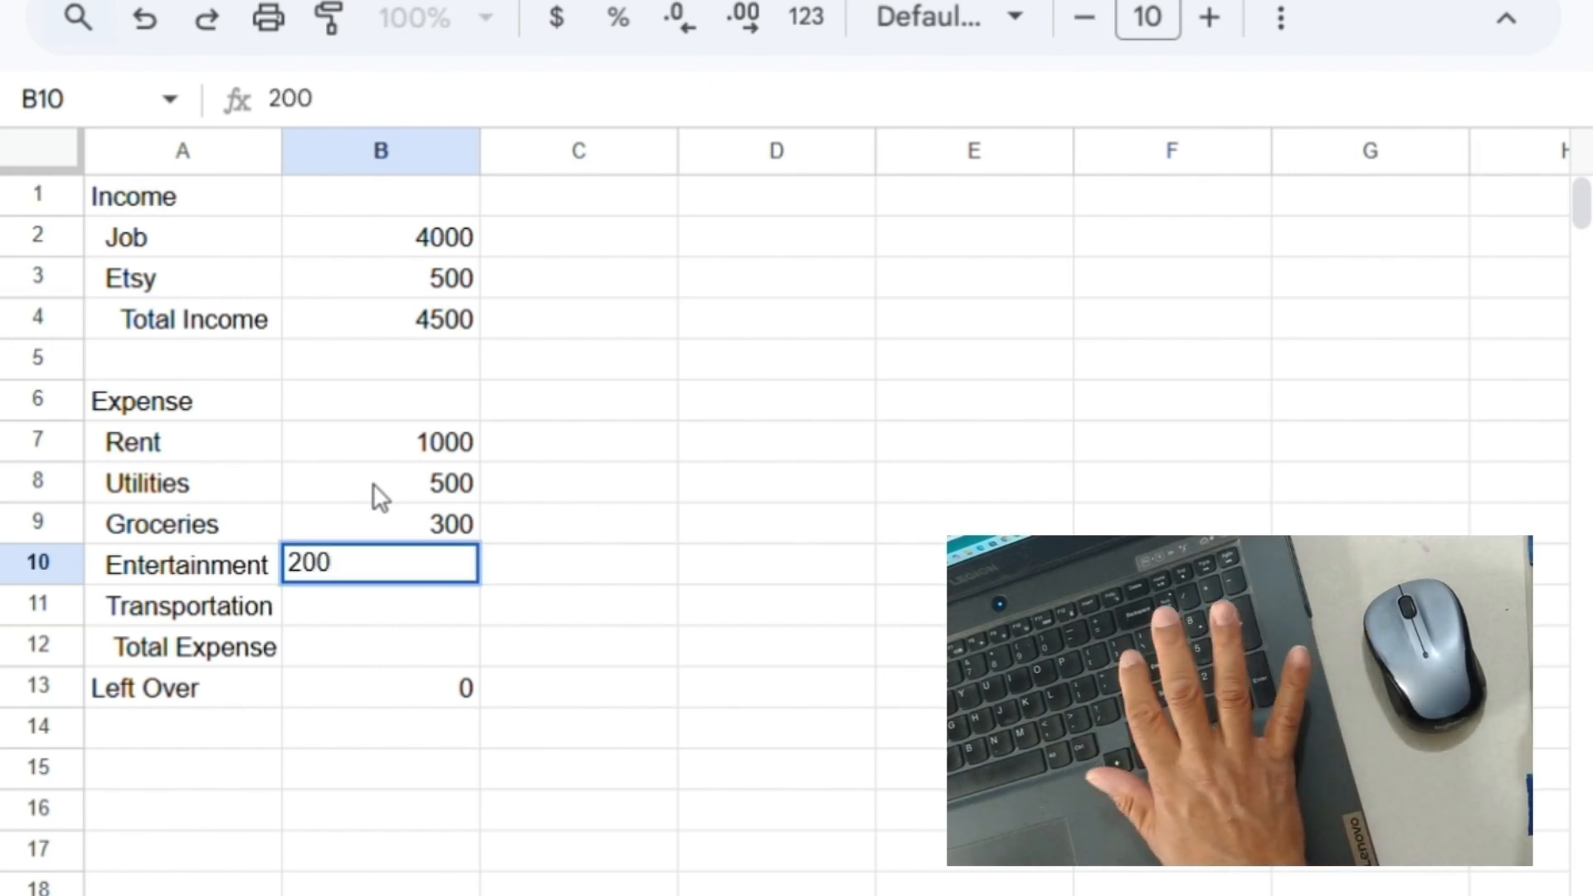
pyautogui.press('Return')
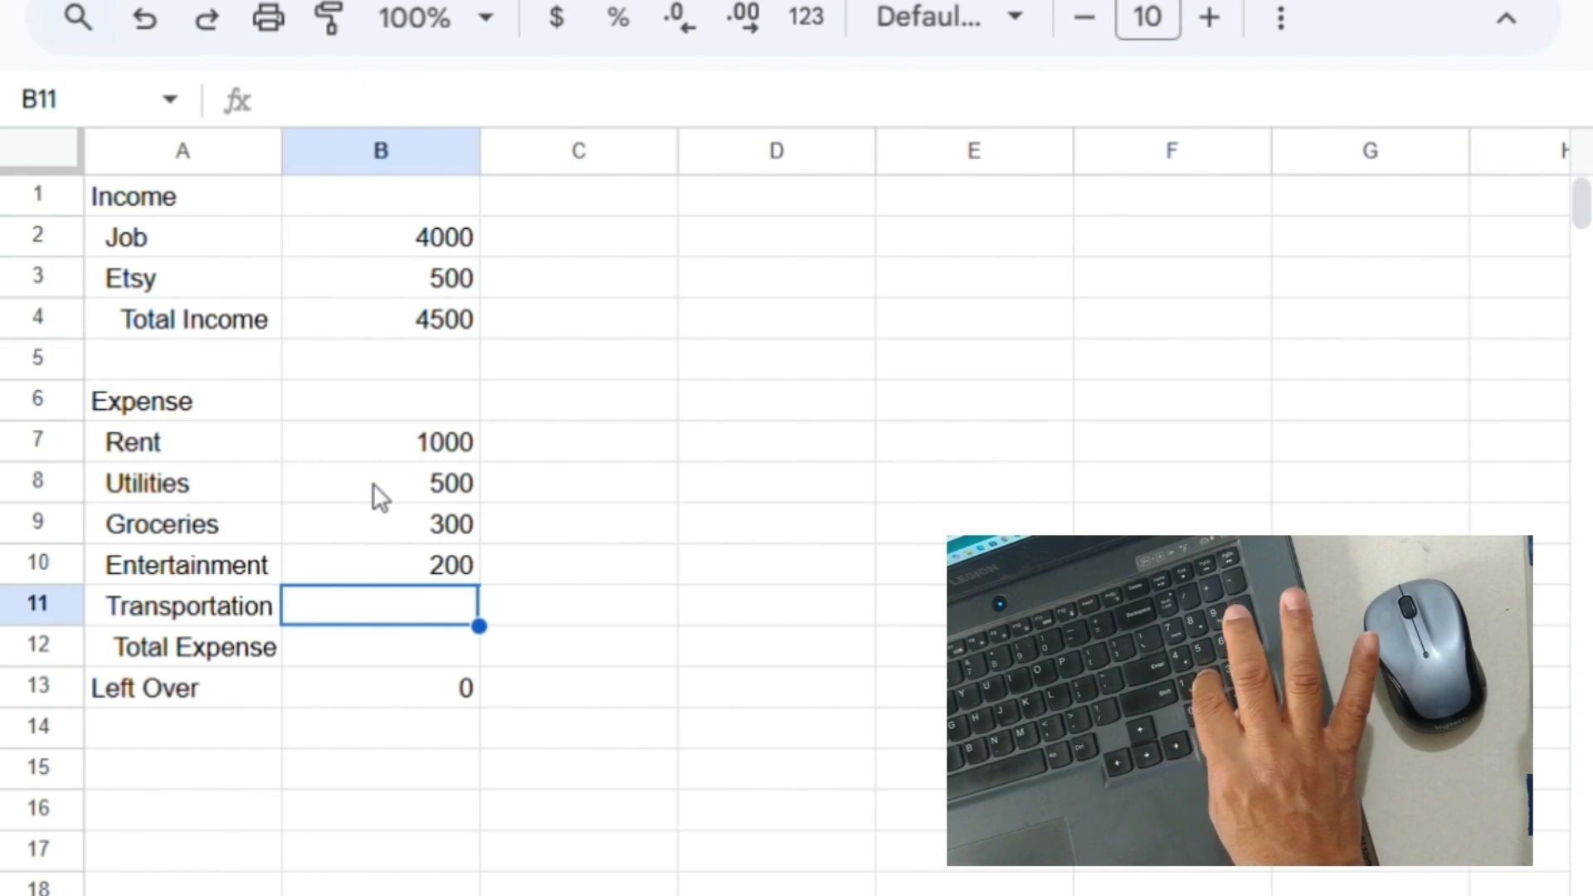
pyautogui.write('100')
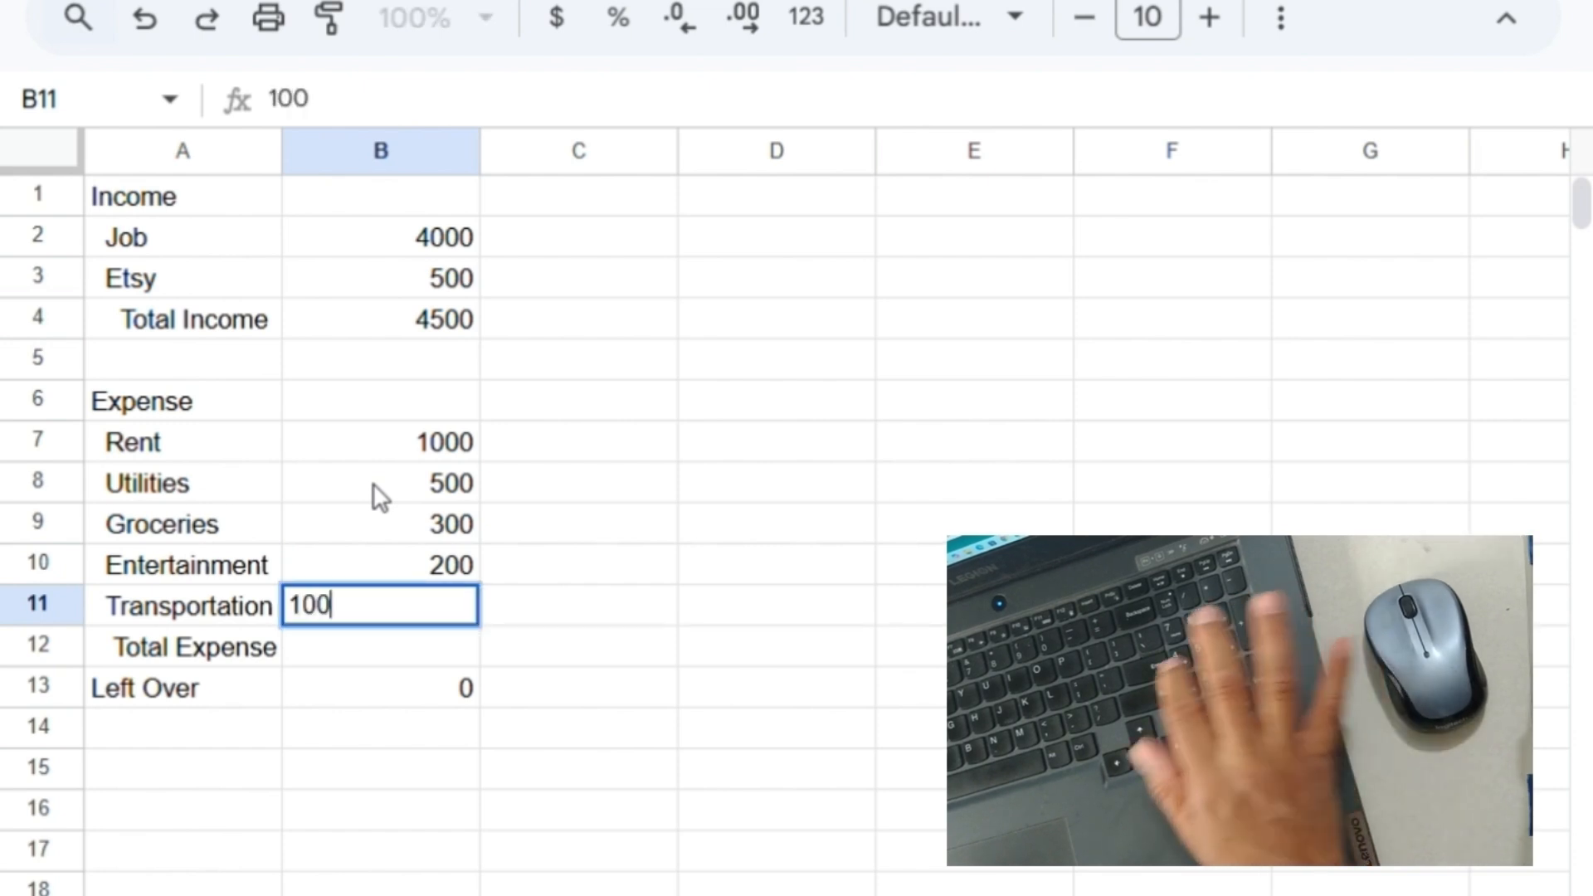
pyautogui.press('Return')
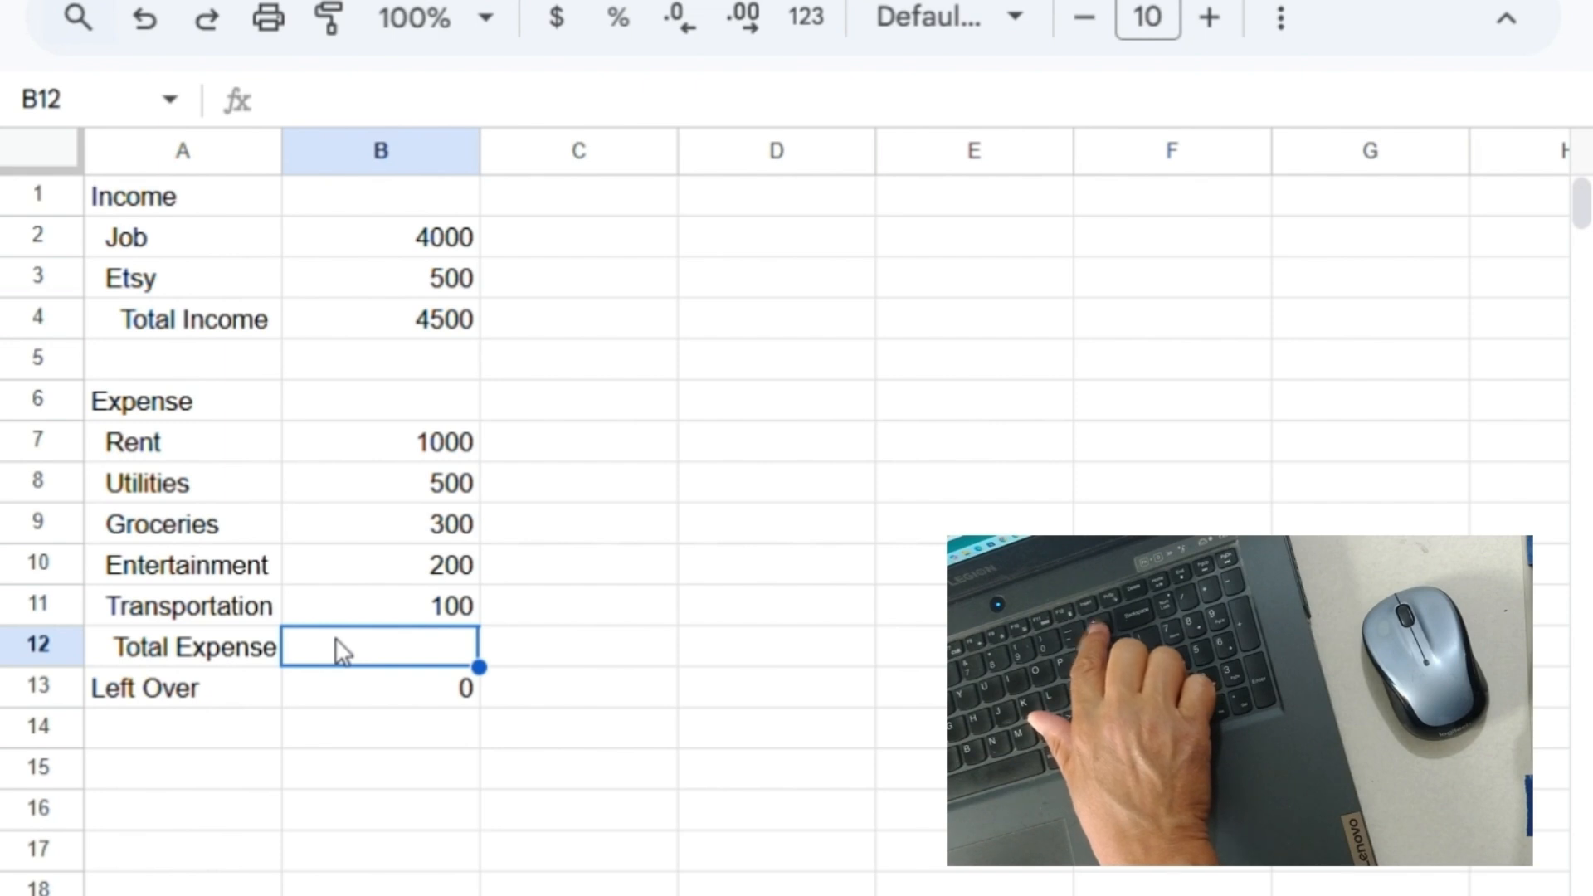
# - Calculate Total Expense in B12 with the formula =B7+B8+B9+B10+B11, then select that cell to check its formula
pyautogui.write('=')
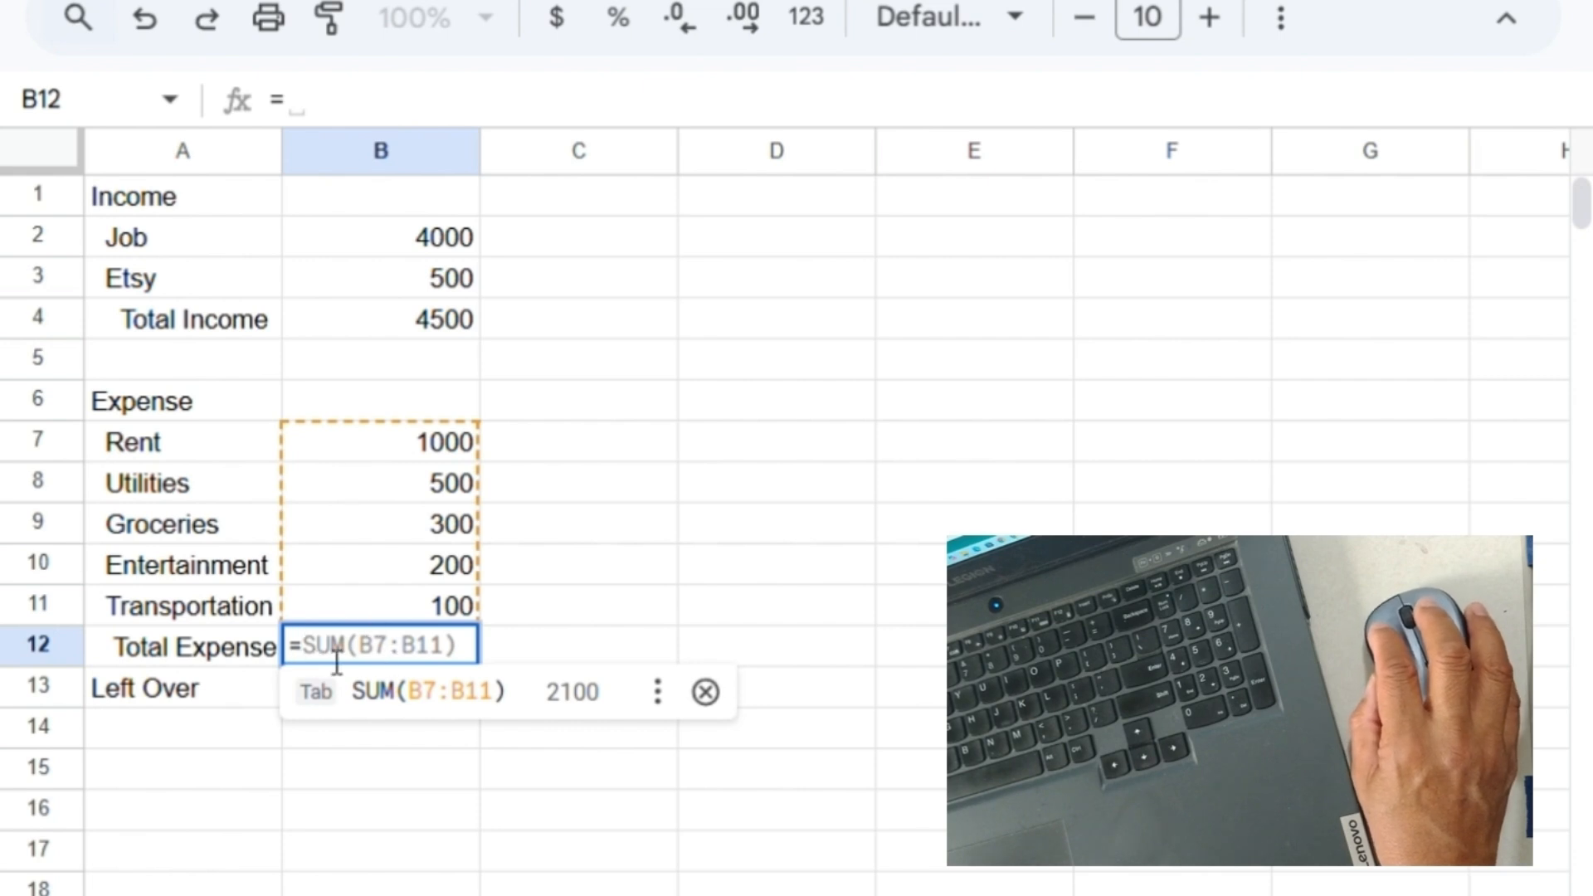
pyautogui.press('Tab')
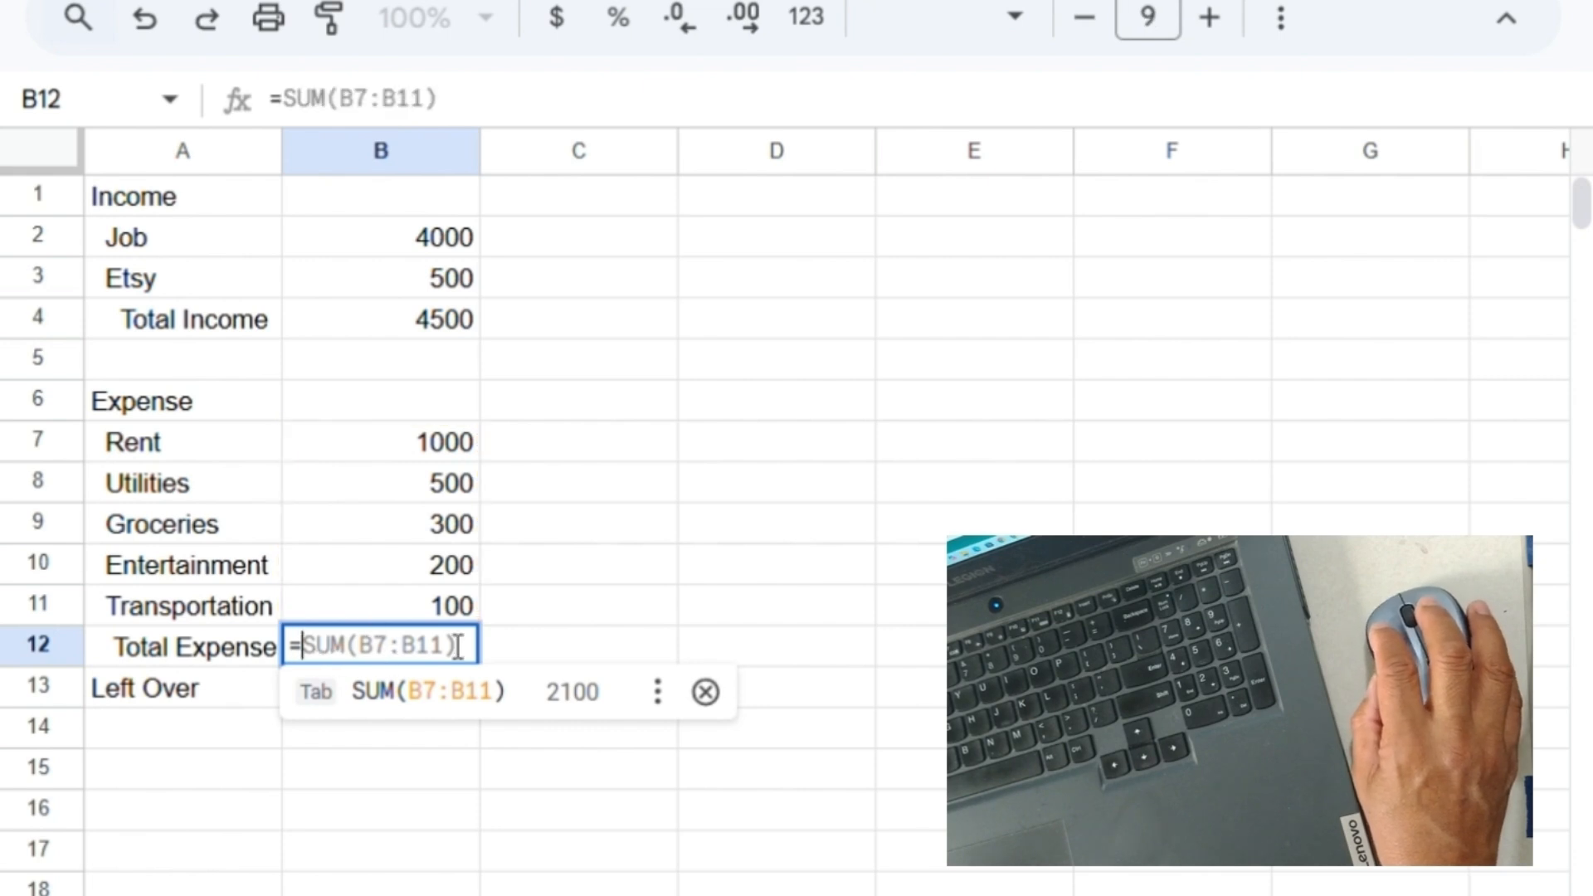
pyautogui.click(339, 452)
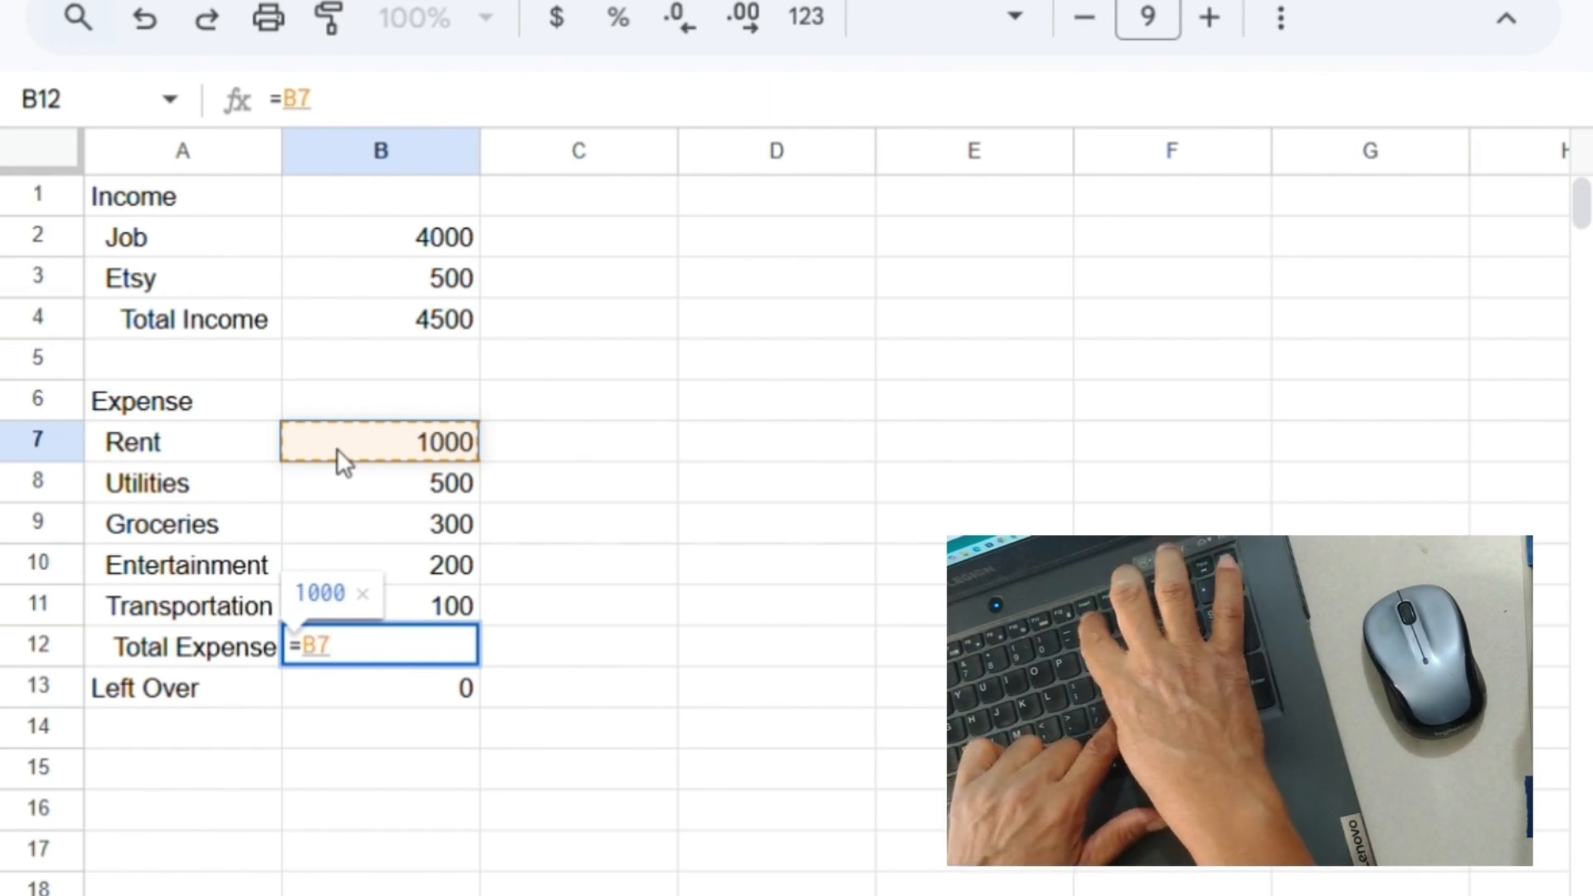
pyautogui.write('+')
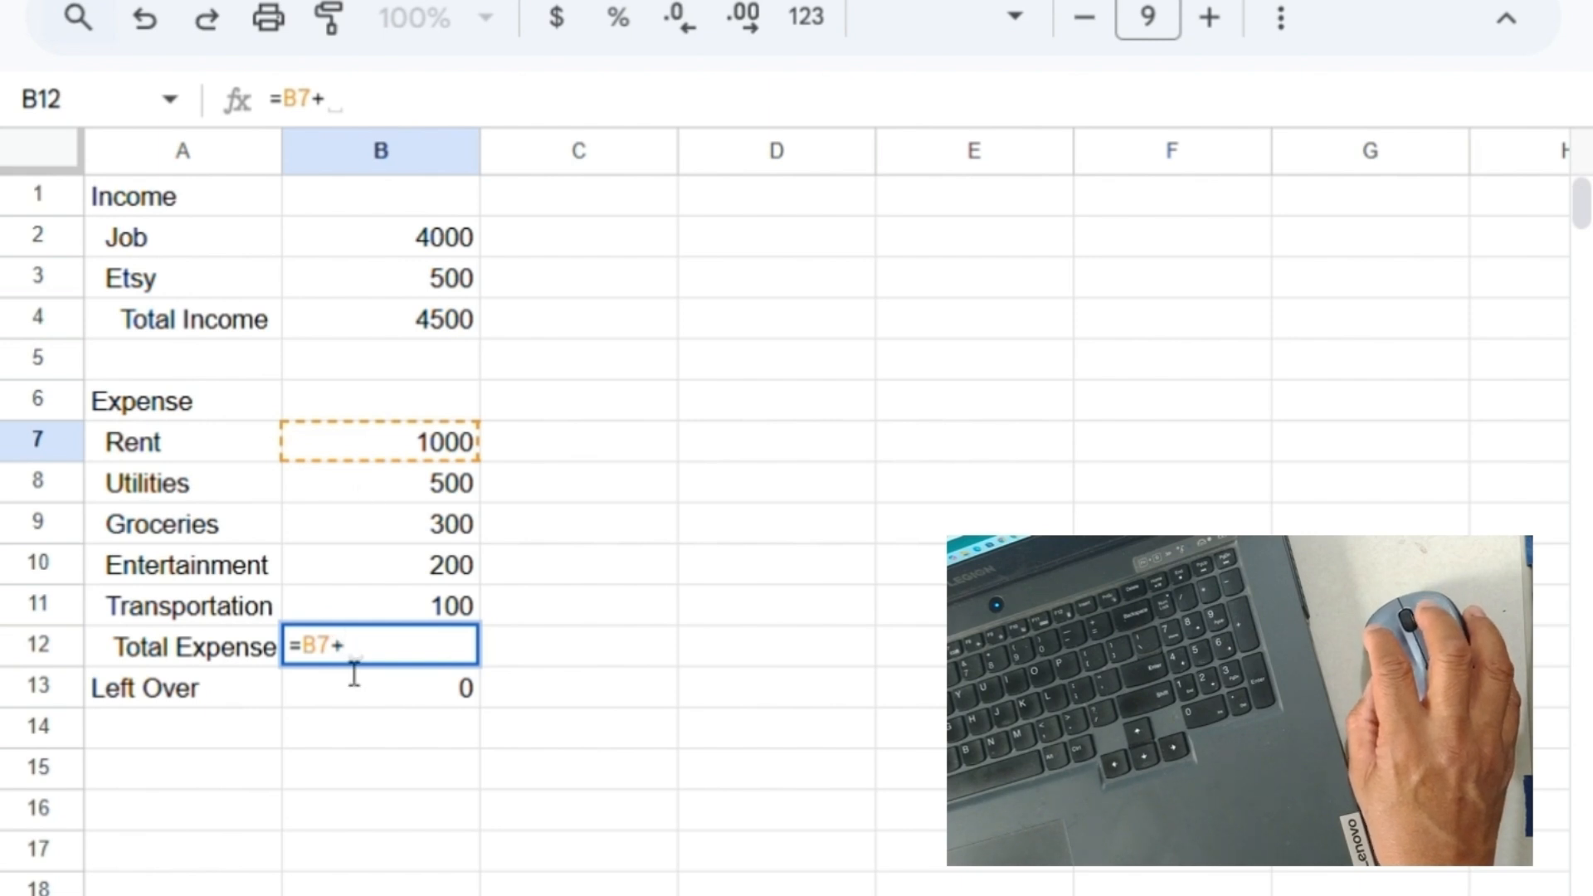
pyautogui.click(405, 483)
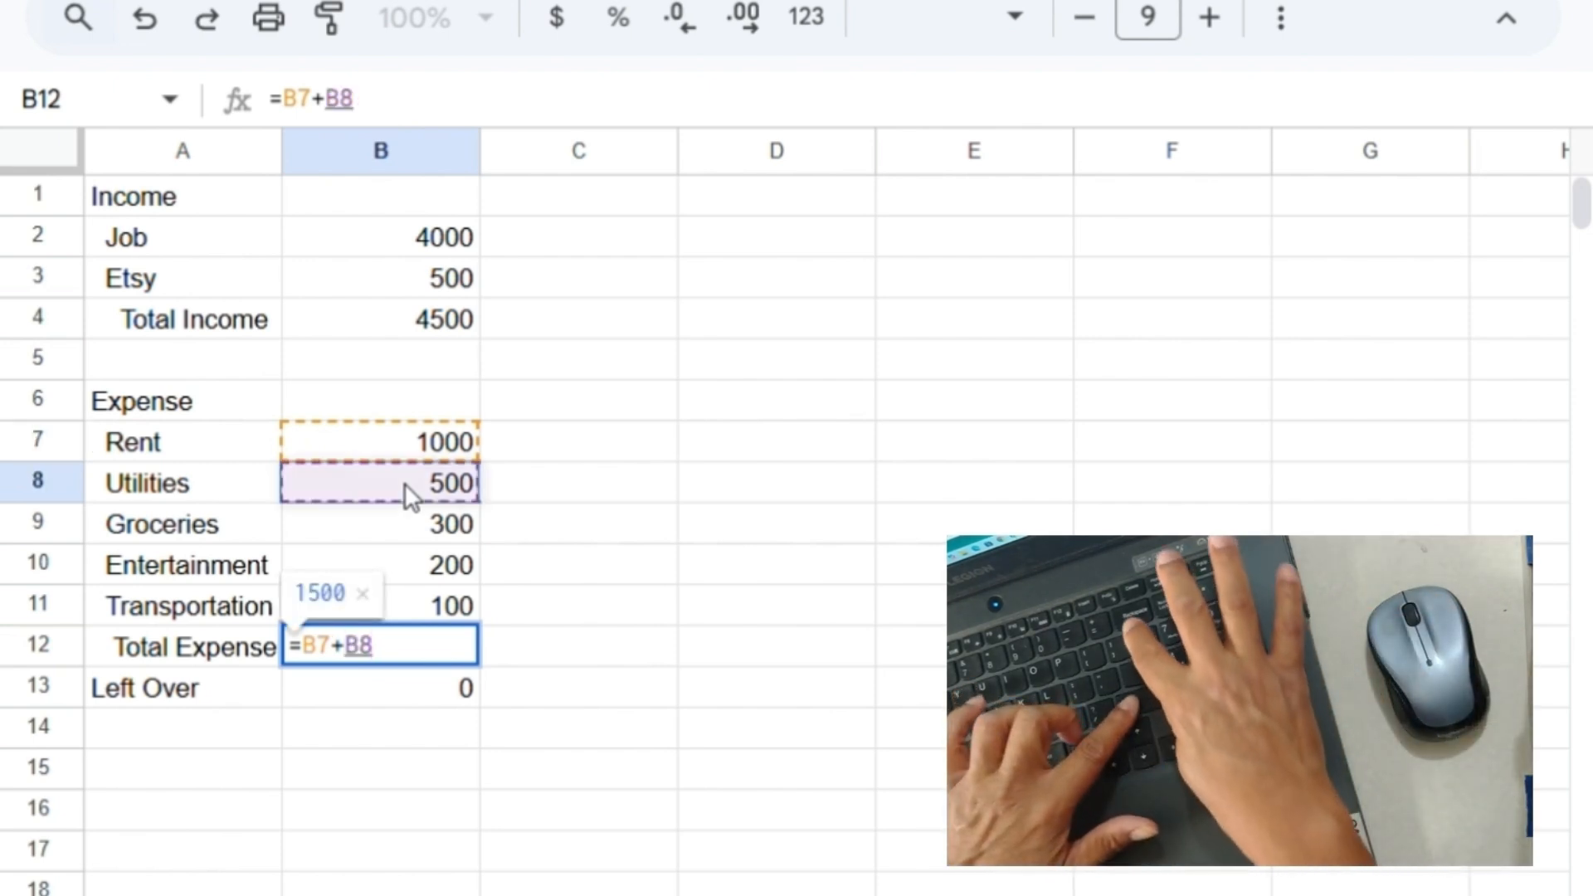
pyautogui.write('+')
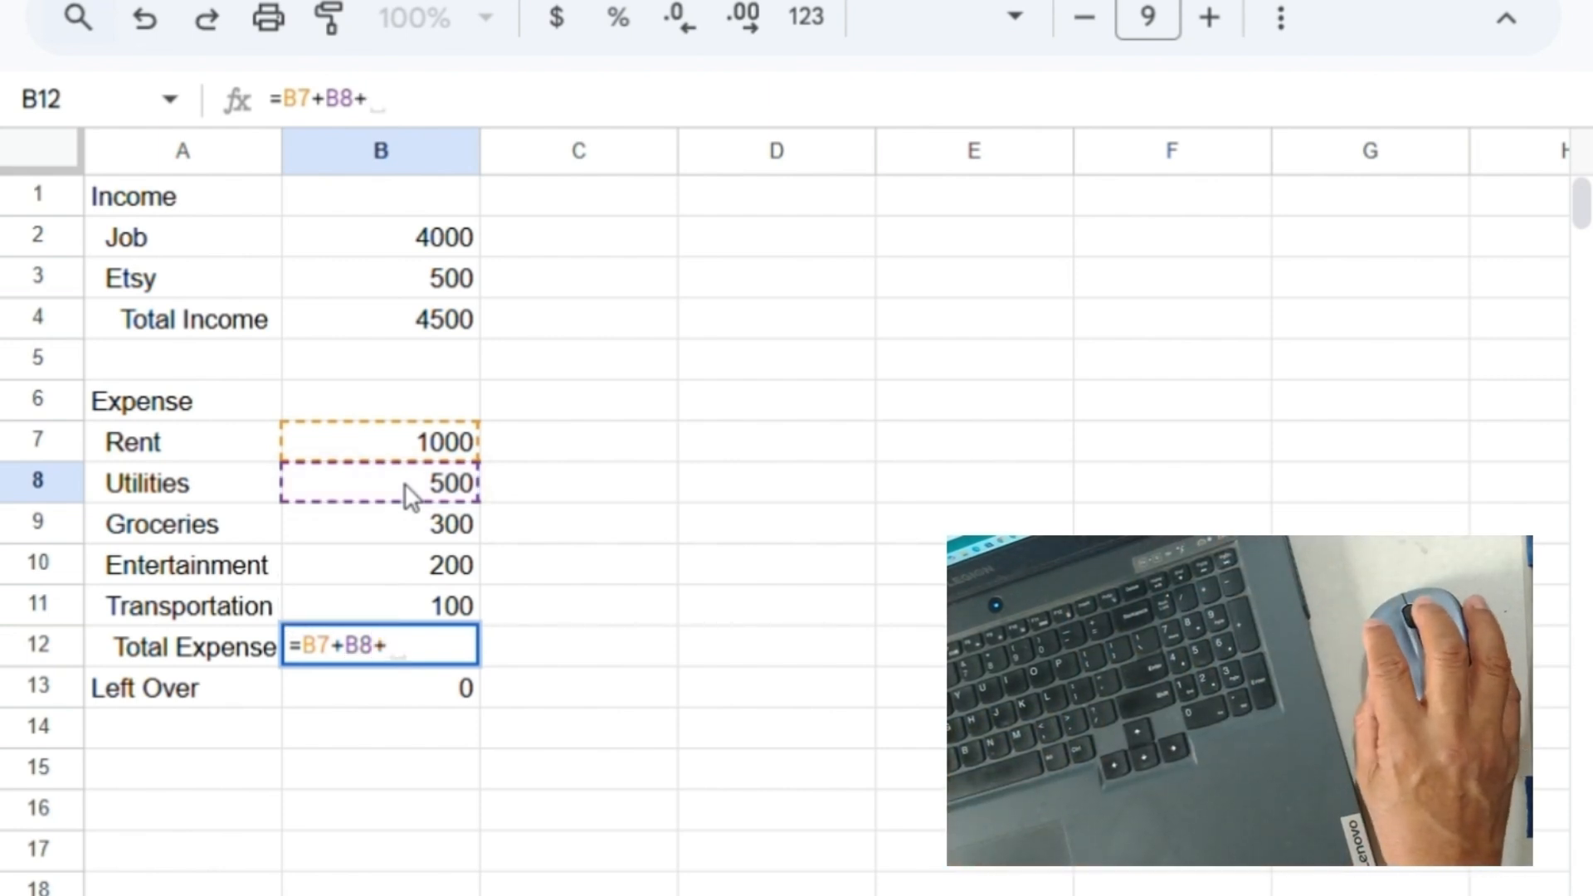
pyautogui.click(407, 516)
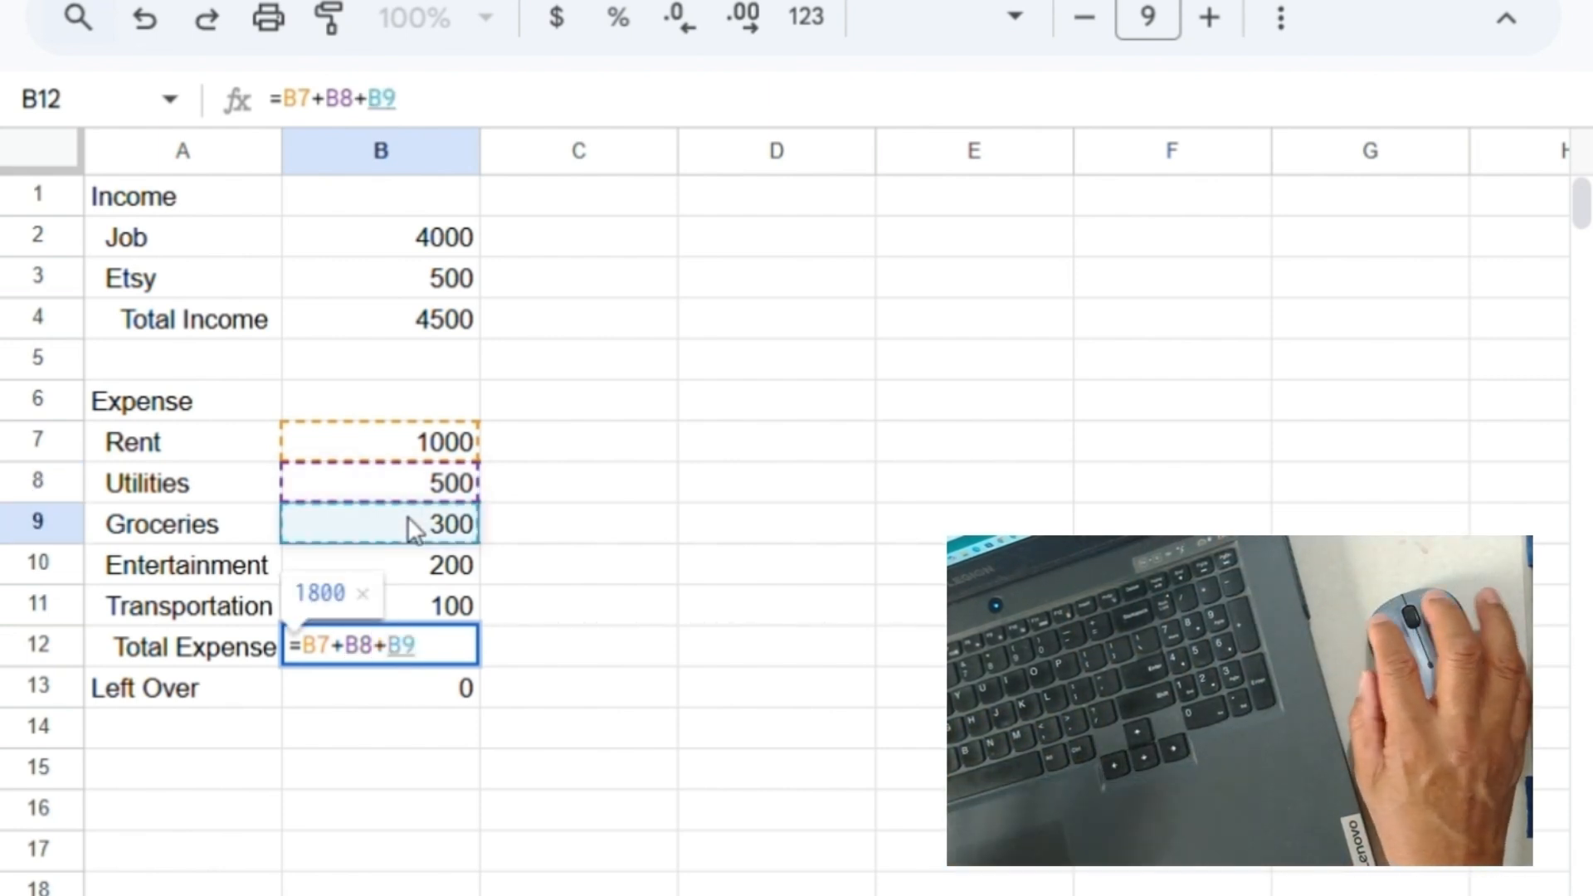
pyautogui.write('+')
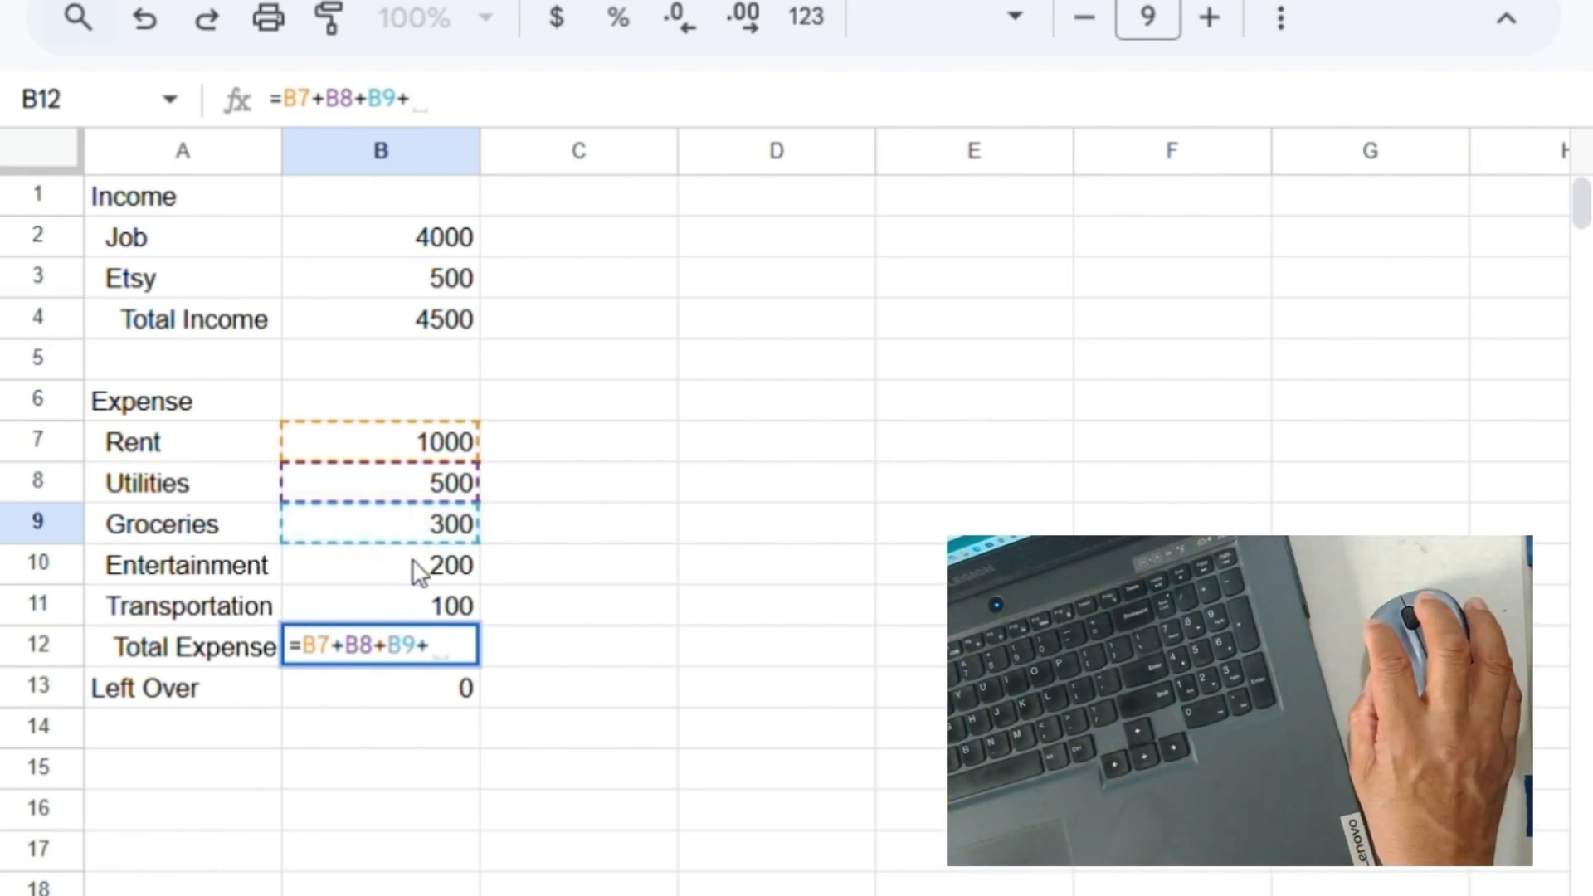
pyautogui.click(411, 559)
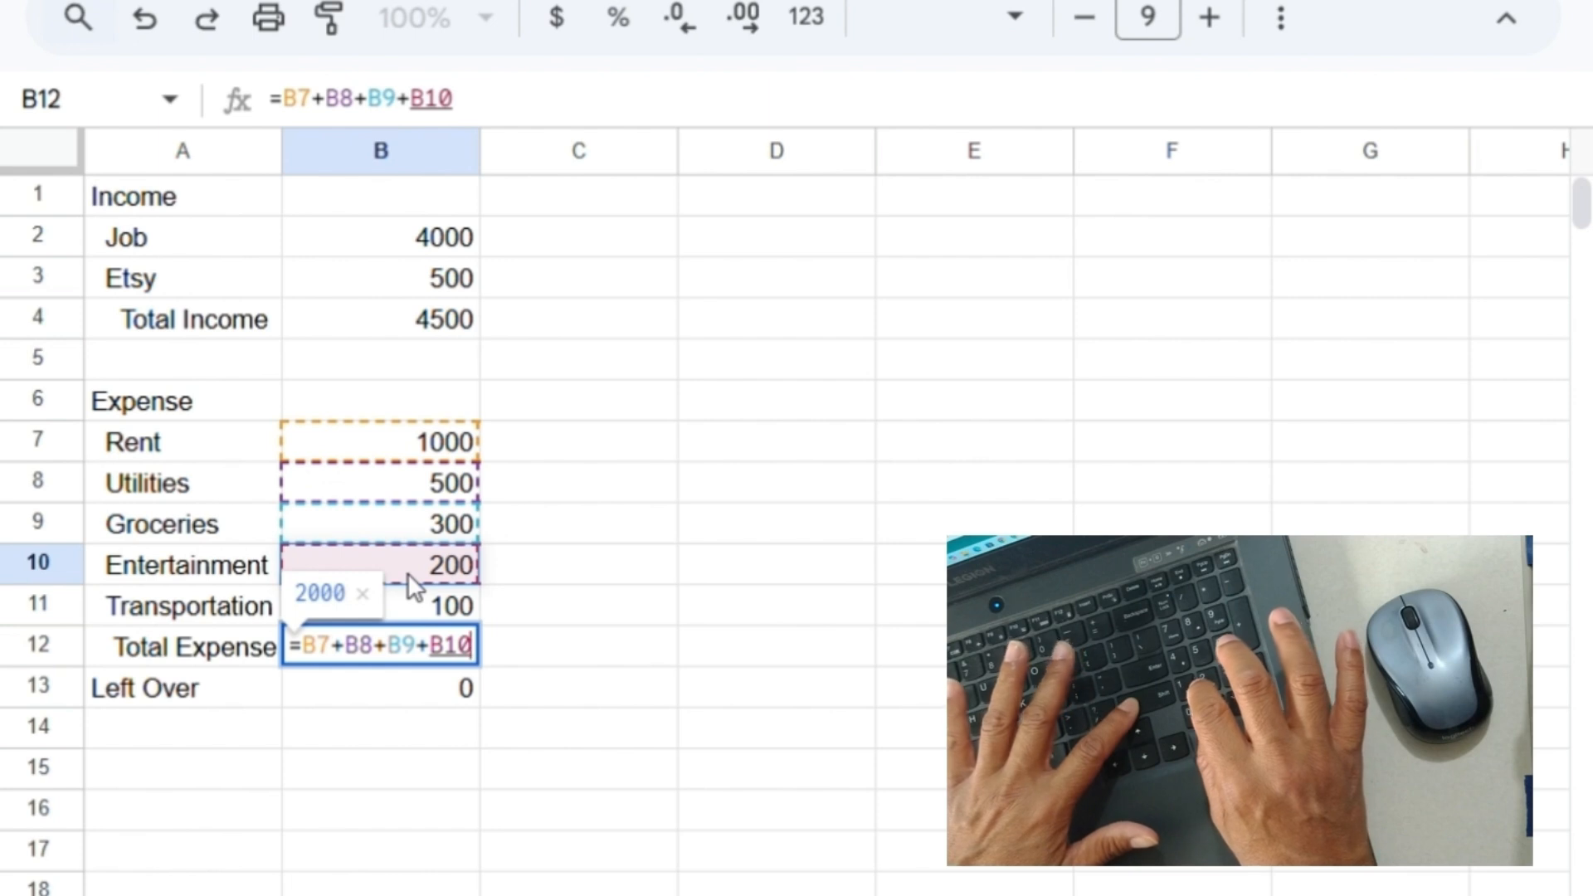
pyautogui.write('+')
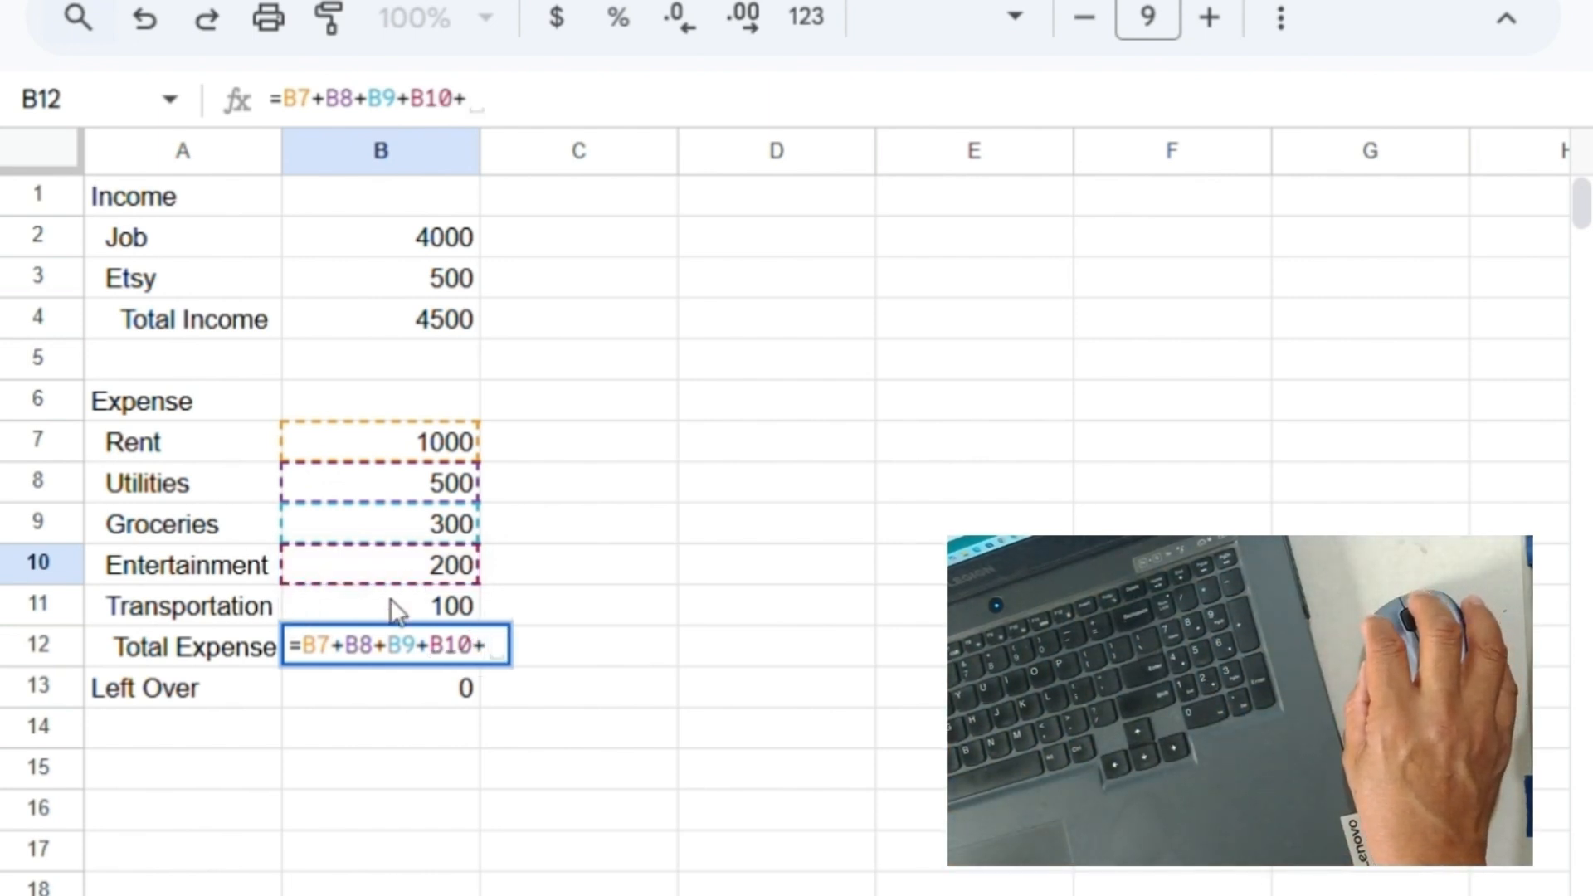
pyautogui.click(397, 612)
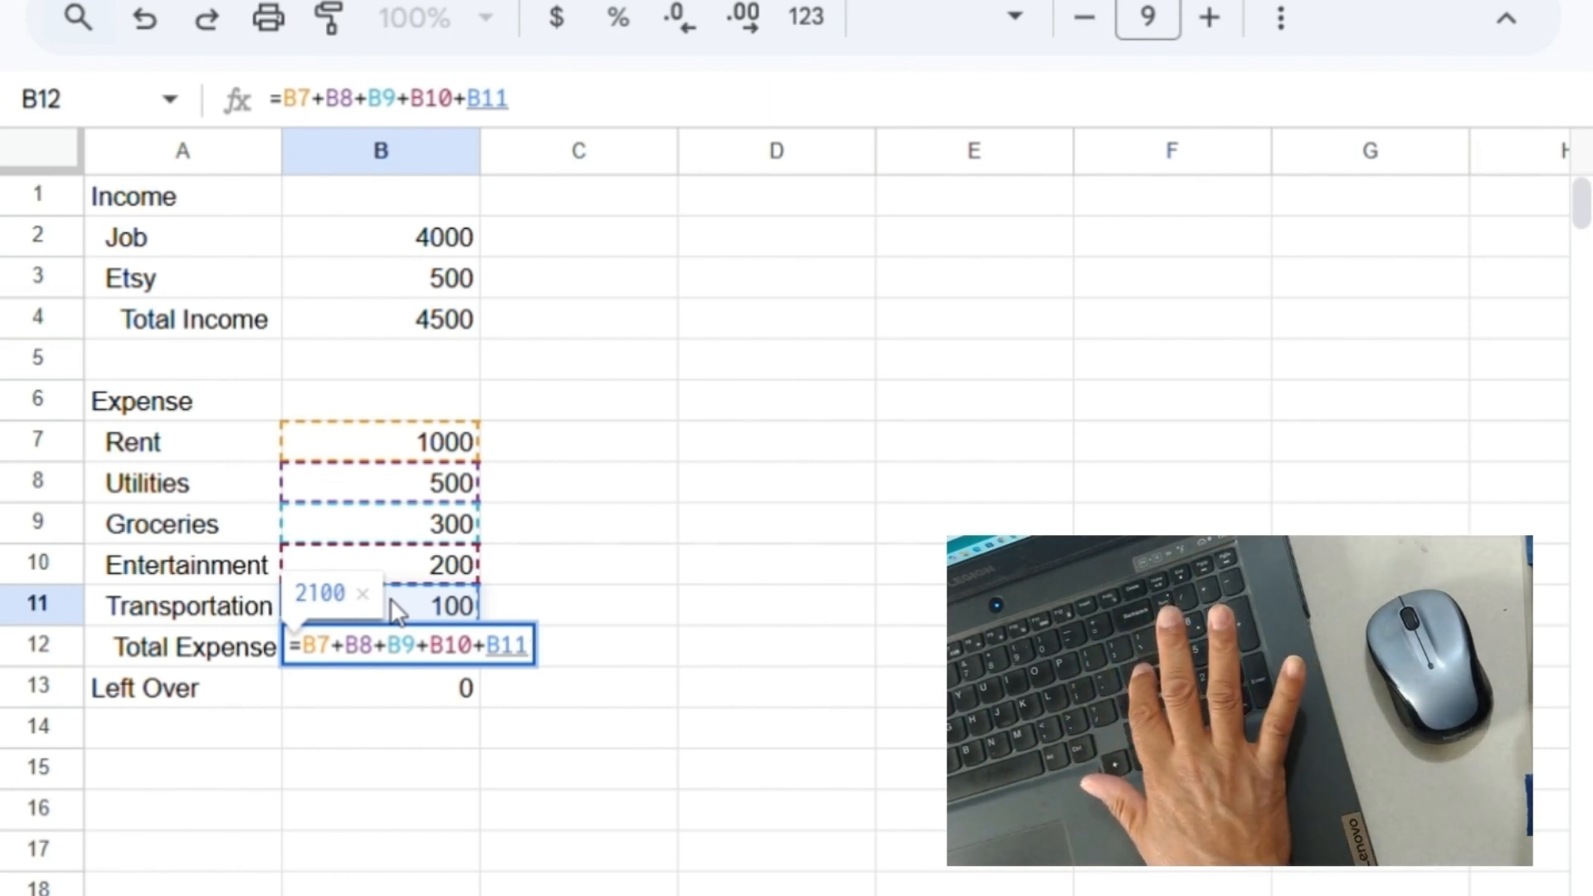
pyautogui.press('Return')
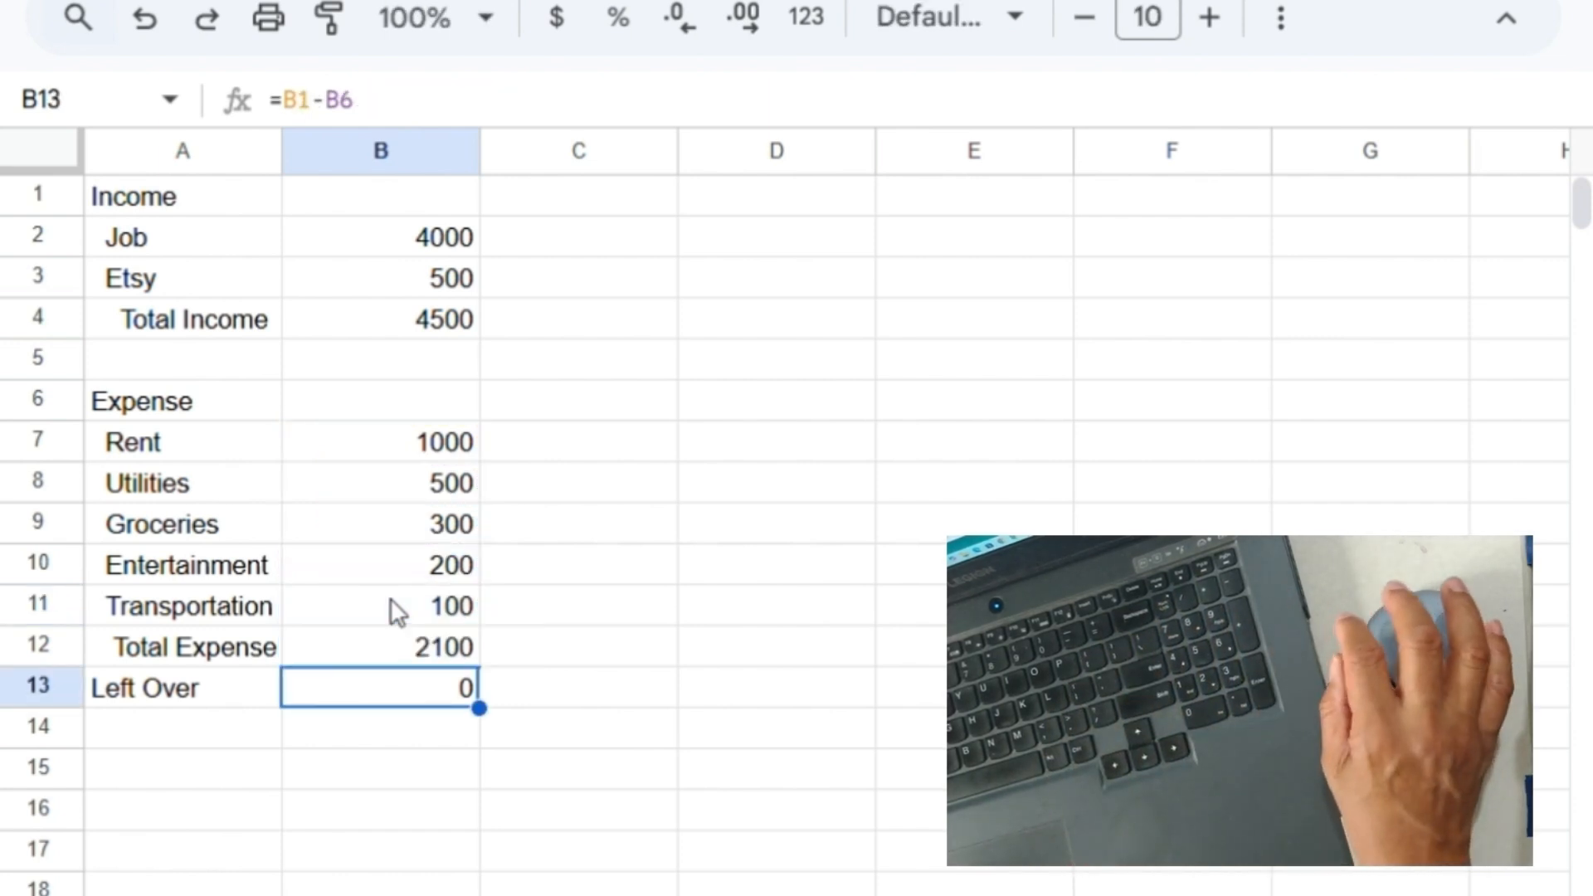
pyautogui.click(378, 651)
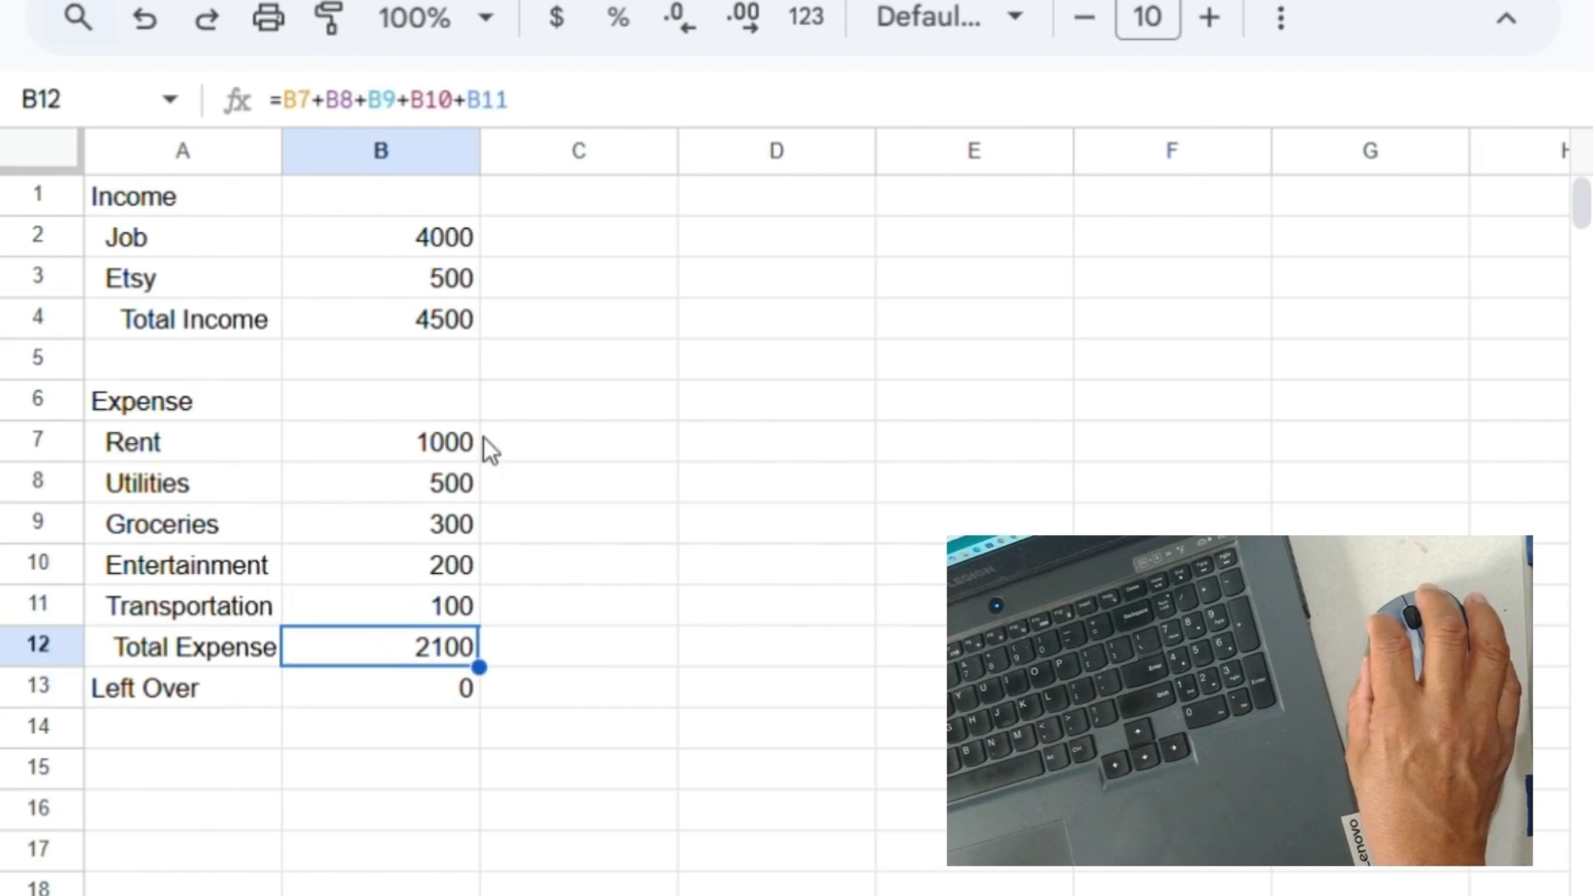